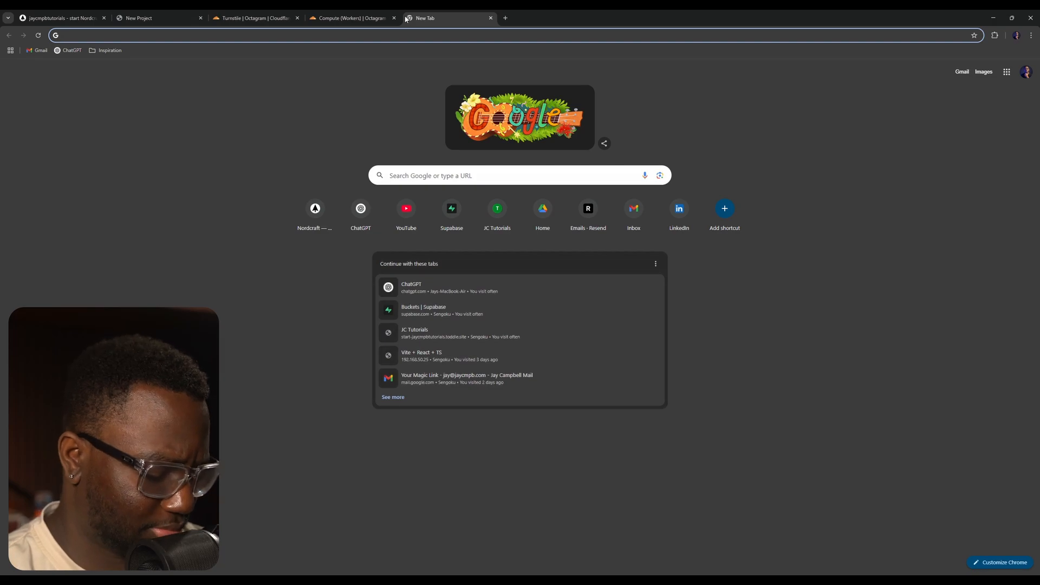
- Search Google for the word susceptible and play its pronunciation
{"action": "type", "text": "susp"}
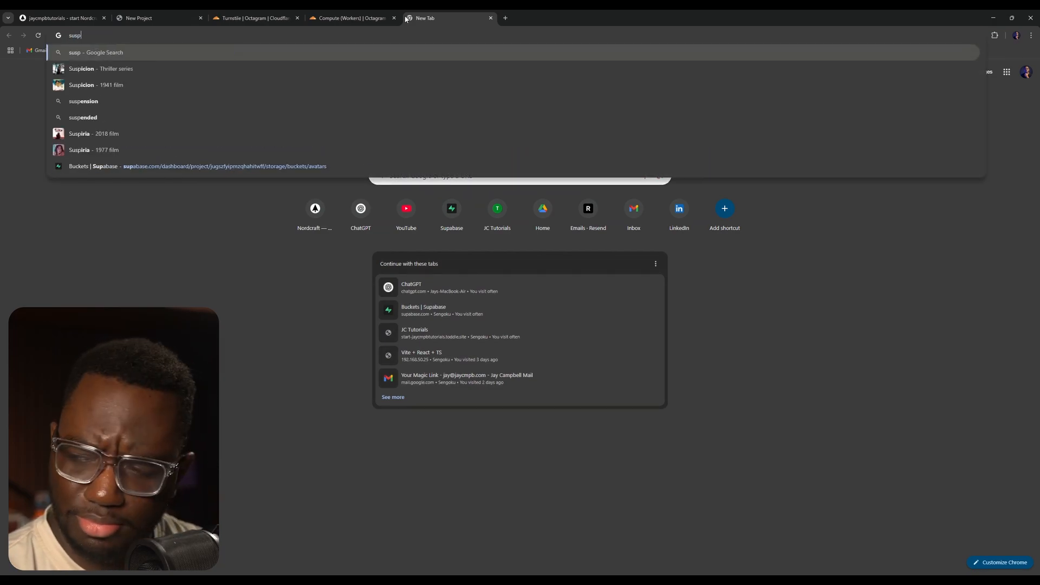
{"action": "key", "text": "BackSpace"}
{"action": "key", "text": "BackSpace"}
{"action": "key", "text": "BackSpace"}
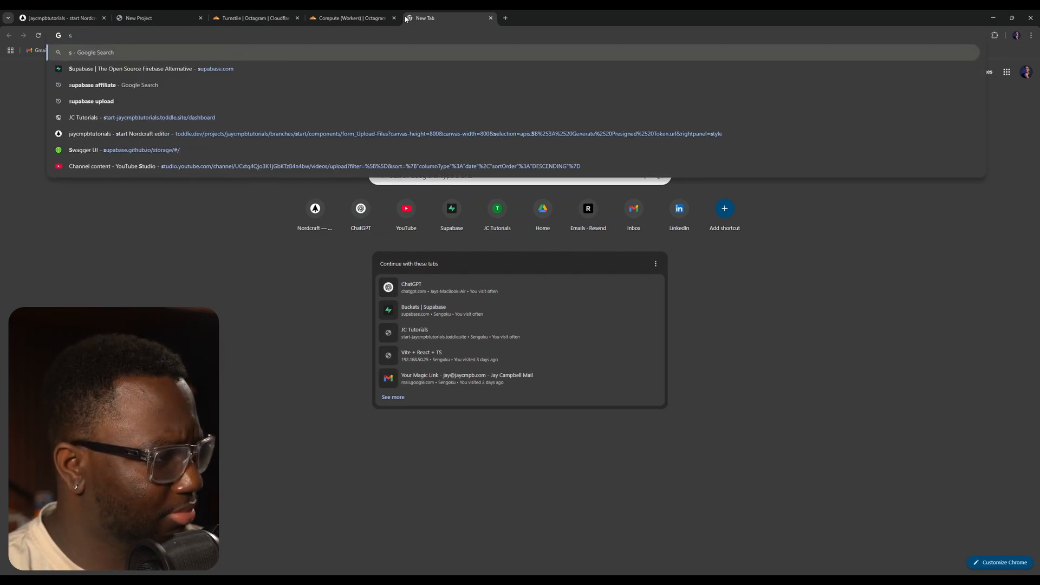
{"action": "type", "text": "us"}
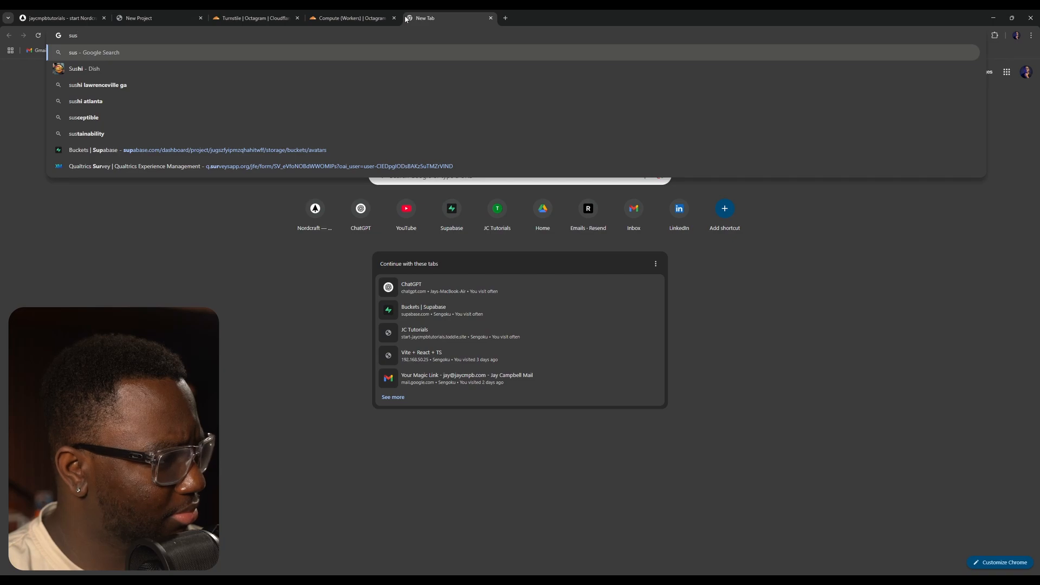
{"action": "type", "text": "petb"}
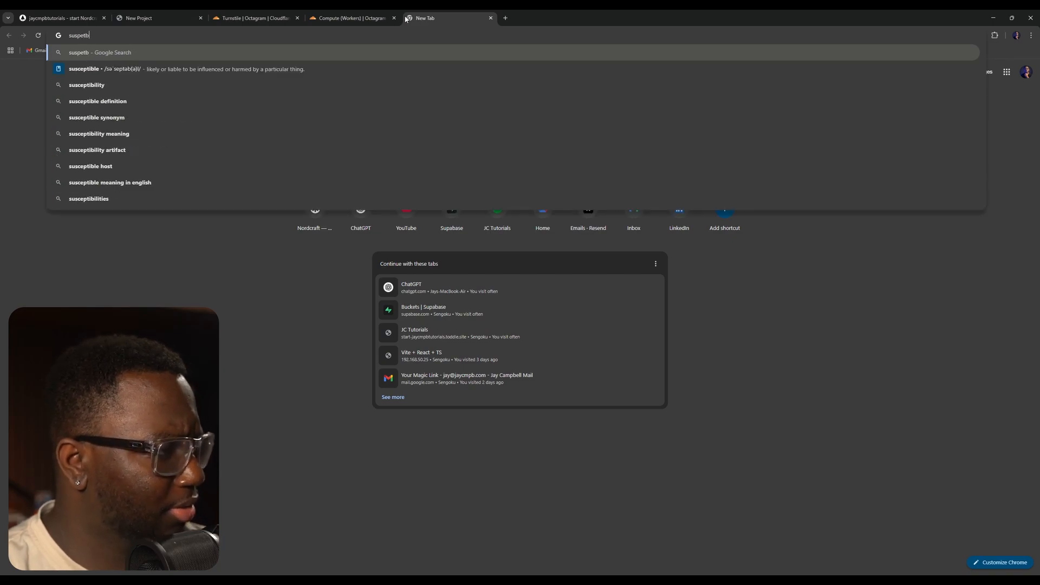
{"action": "key", "text": "Return"}
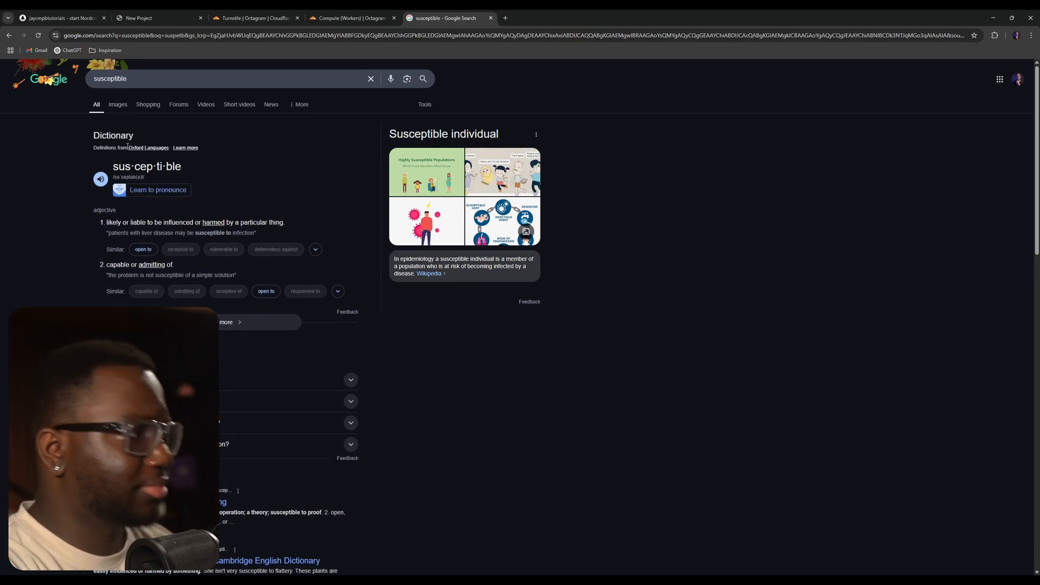
{"action": "left_click", "coordinate": [100, 179]}
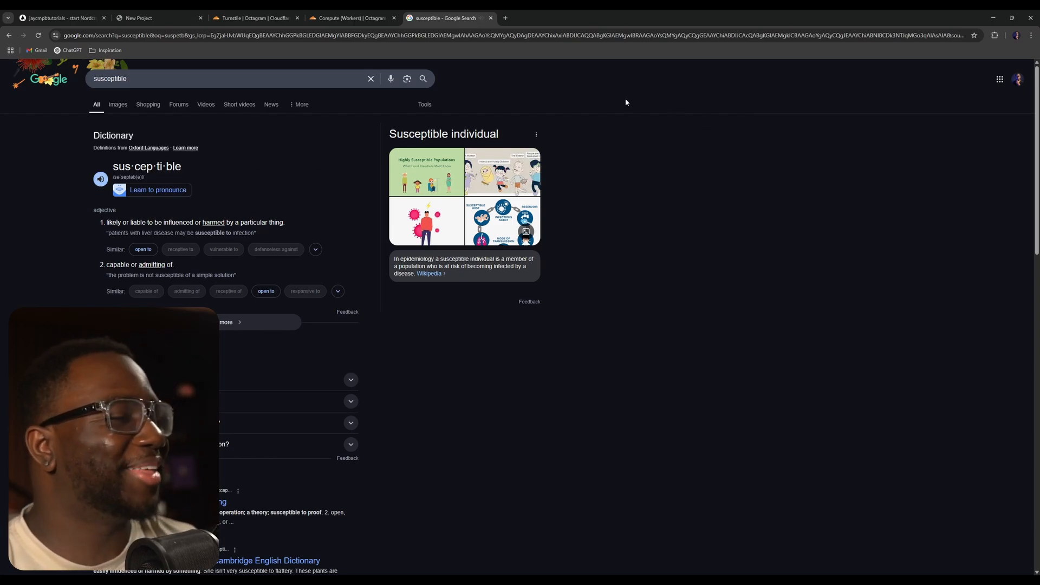
{"action": "left_click", "coordinate": [491, 18]}
{"action": "left_click", "coordinate": [287, 16]}
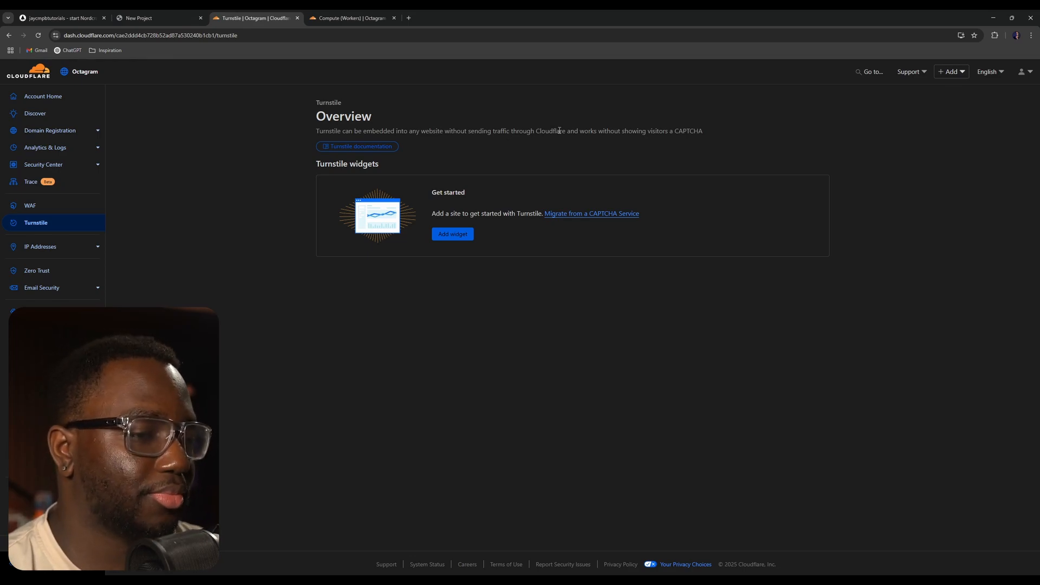
- Try removing the script element from the form_Contact component's element tree
{"action": "left_click", "coordinate": [77, 13]}
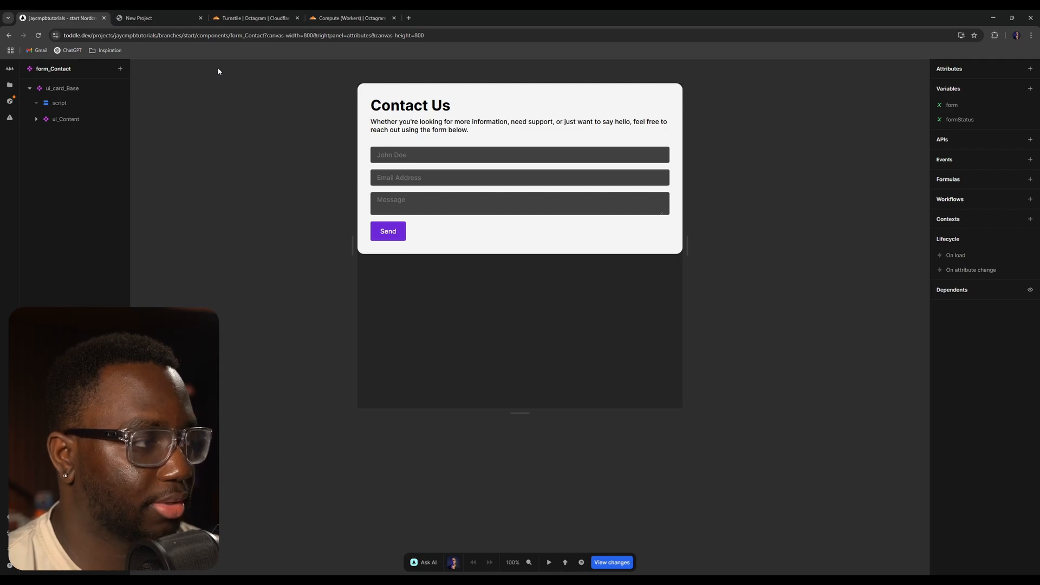
{"action": "right_click", "coordinate": [100, 103]}
{"action": "left_click", "coordinate": [144, 258]}
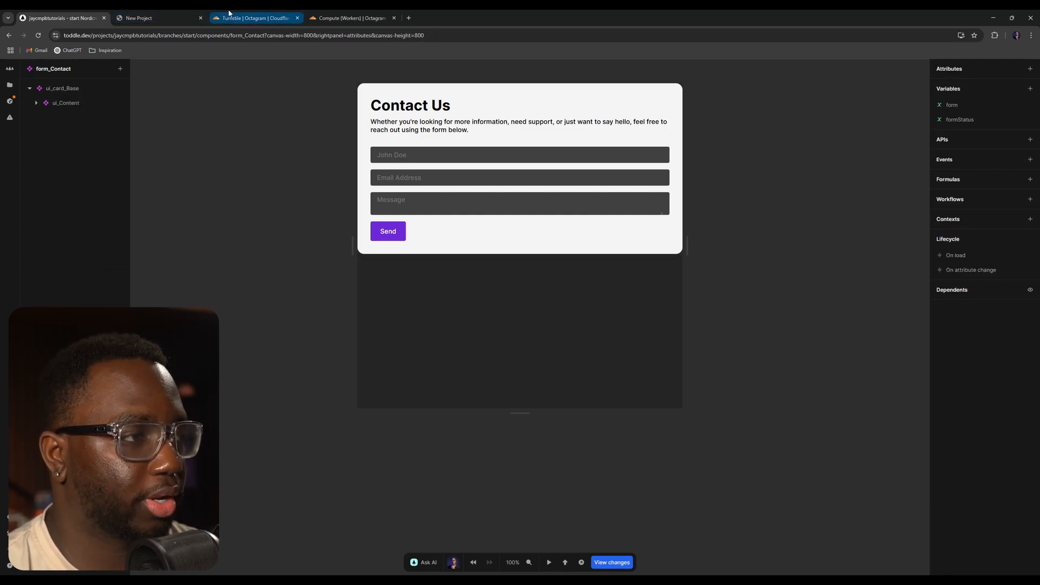
- Start adding a new Turnstile widget and name it JC Tutorials
{"action": "left_click", "coordinate": [193, 15]}
{"action": "left_click", "coordinate": [265, 14]}
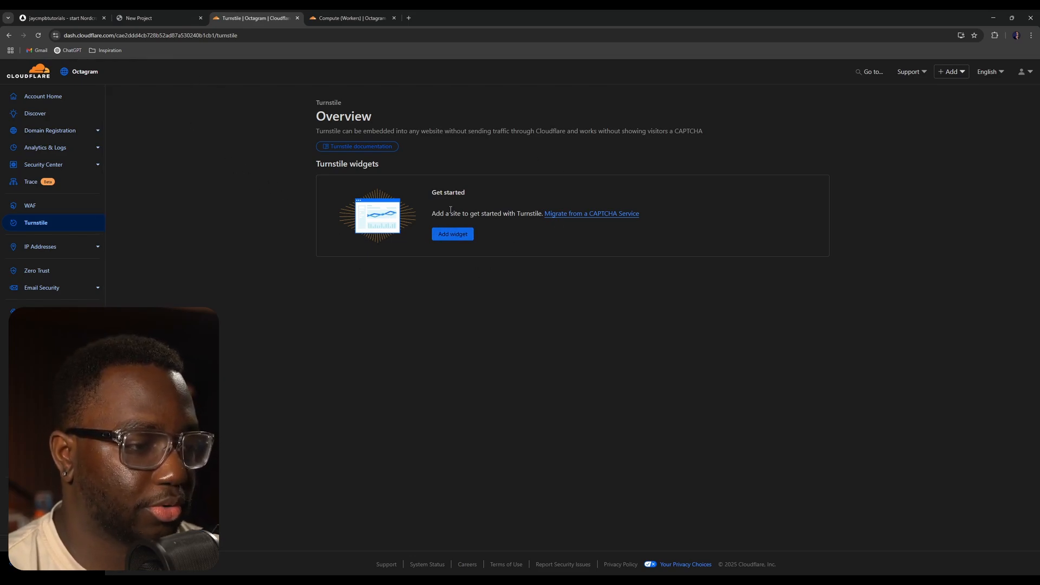
{"action": "left_click", "coordinate": [454, 234]}
{"action": "left_click", "coordinate": [370, 191]}
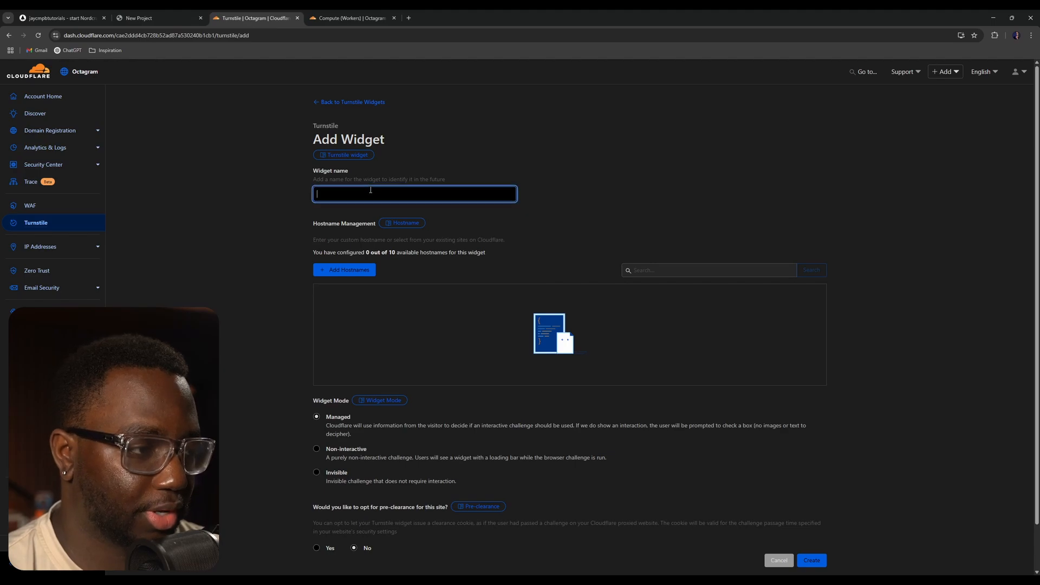
{"action": "left_click", "coordinate": [372, 210]}
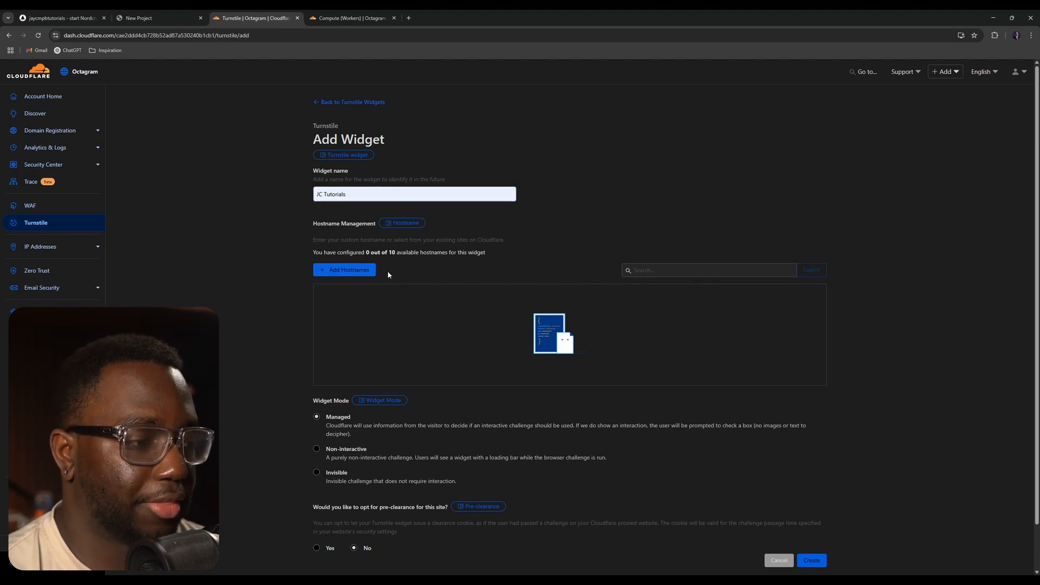
- Add the live site's hostname start-jaycmpbtutorials.toddle.site, copied from its address bar, as a custom hostname for the widget
{"action": "left_click", "coordinate": [358, 270]}
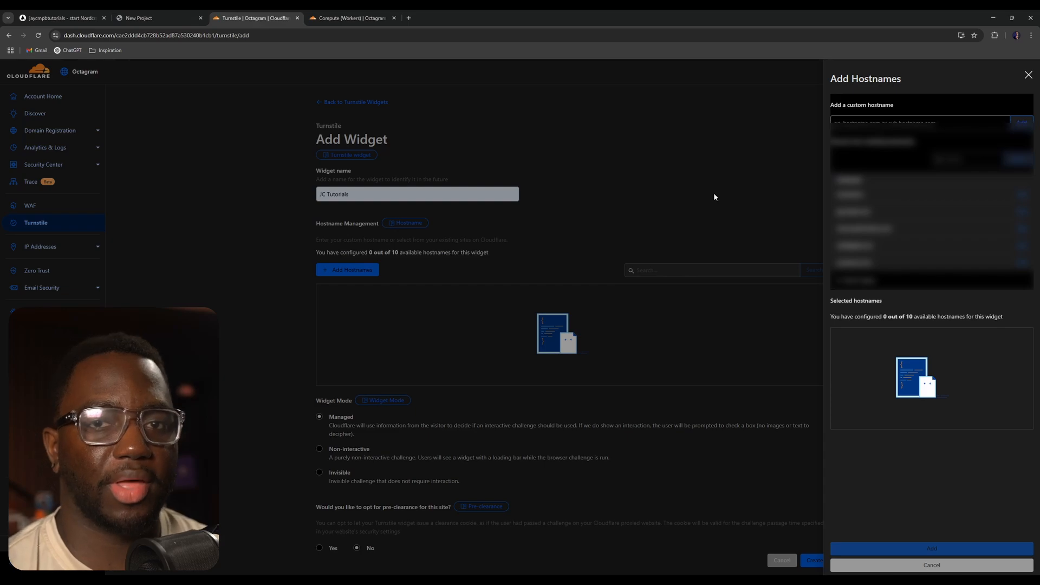
{"action": "left_click", "coordinate": [140, 18]}
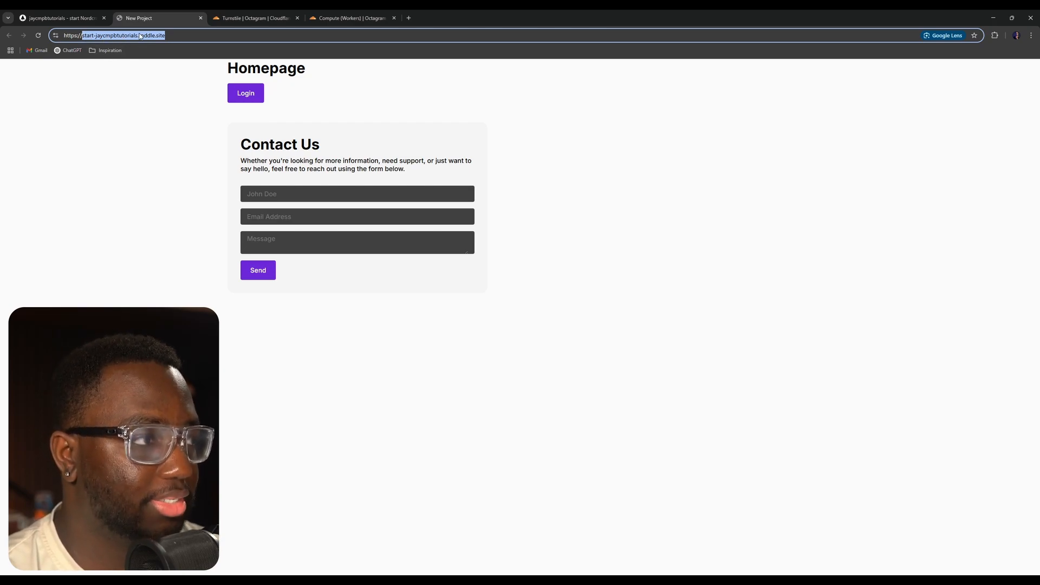
{"action": "left_click", "coordinate": [281, 15]}
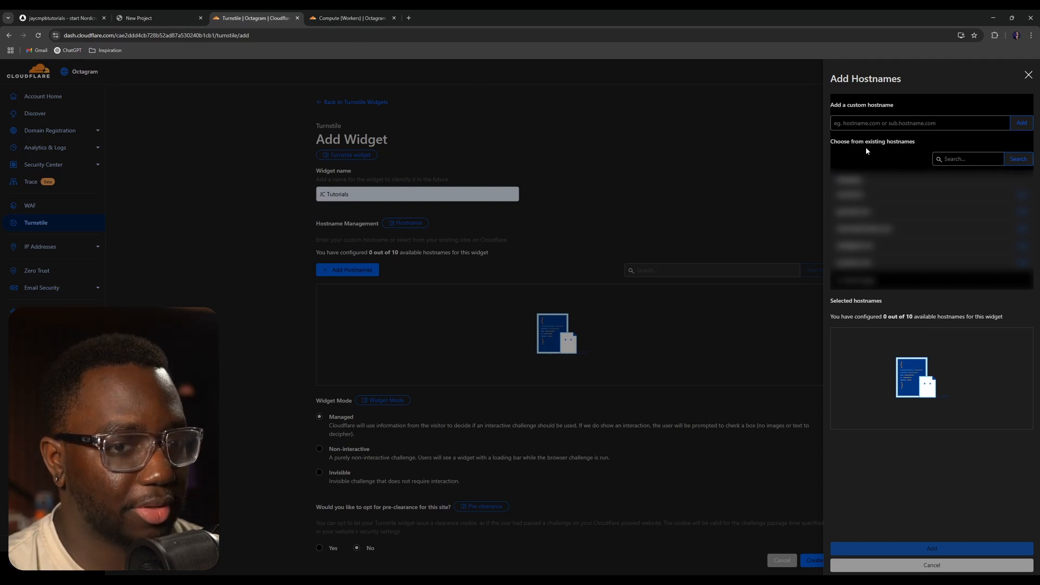
{"action": "left_click", "coordinate": [915, 123]}
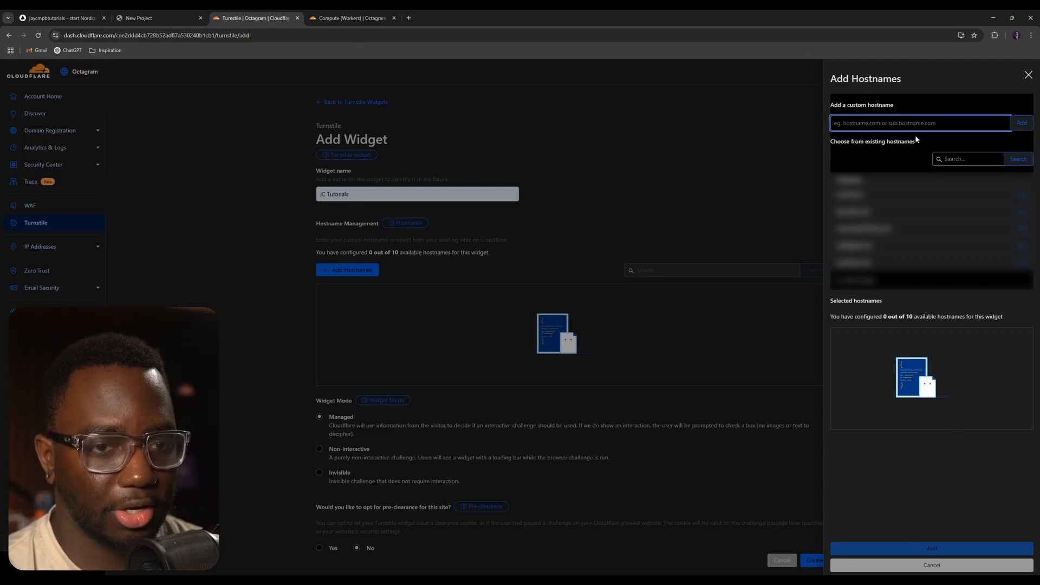
{"action": "type", "text": "start-jaycmpbtutorials.toddle.site"}
{"action": "left_click", "coordinate": [1022, 123]}
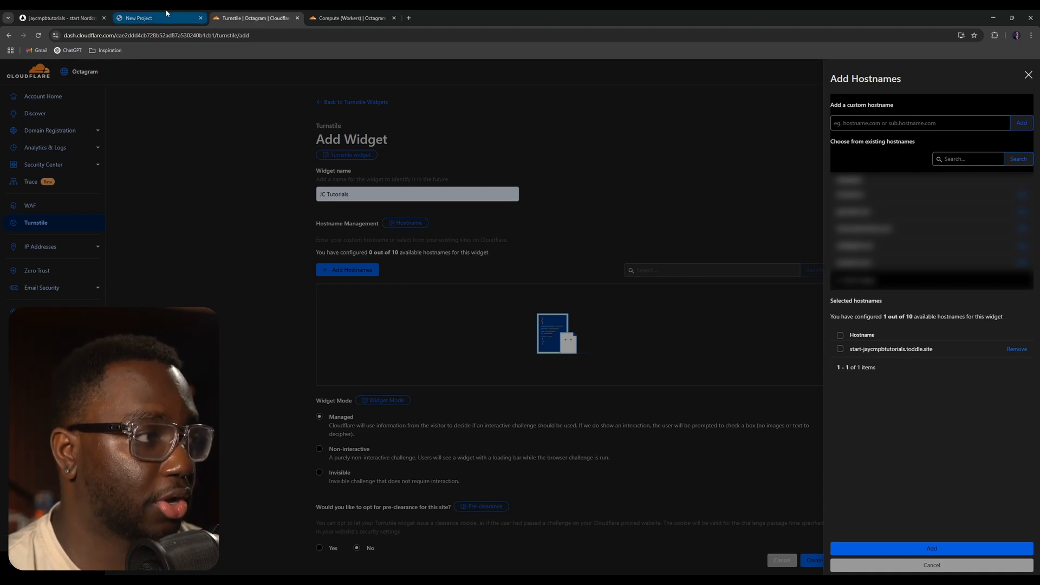
- Compare the added hostname against the live site's address
{"action": "left_click", "coordinate": [152, 18]}
{"action": "left_click", "coordinate": [123, 35]}
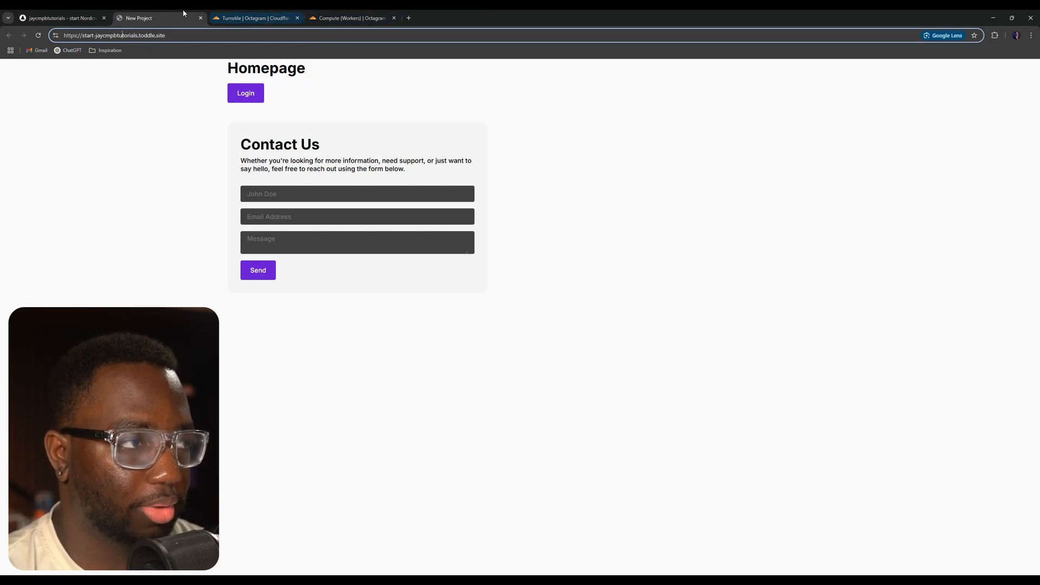
{"action": "left_click", "coordinate": [252, 18]}
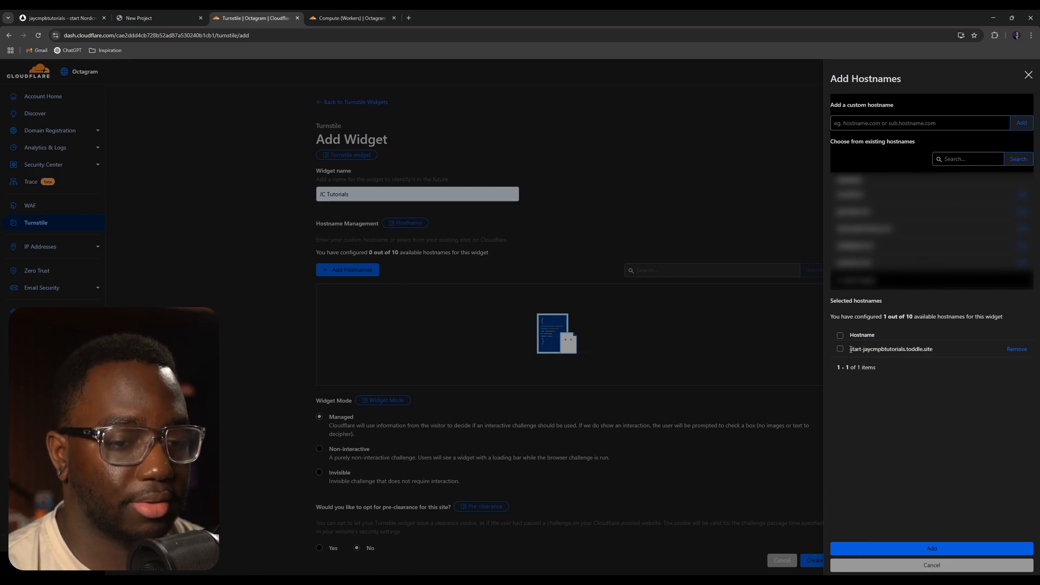
{"action": "left_click_drag", "start_coordinate": [850, 349], "coordinate": [941, 351]}
- Try entering acme.com as an additional custom hostname
{"action": "left_click", "coordinate": [904, 124]}
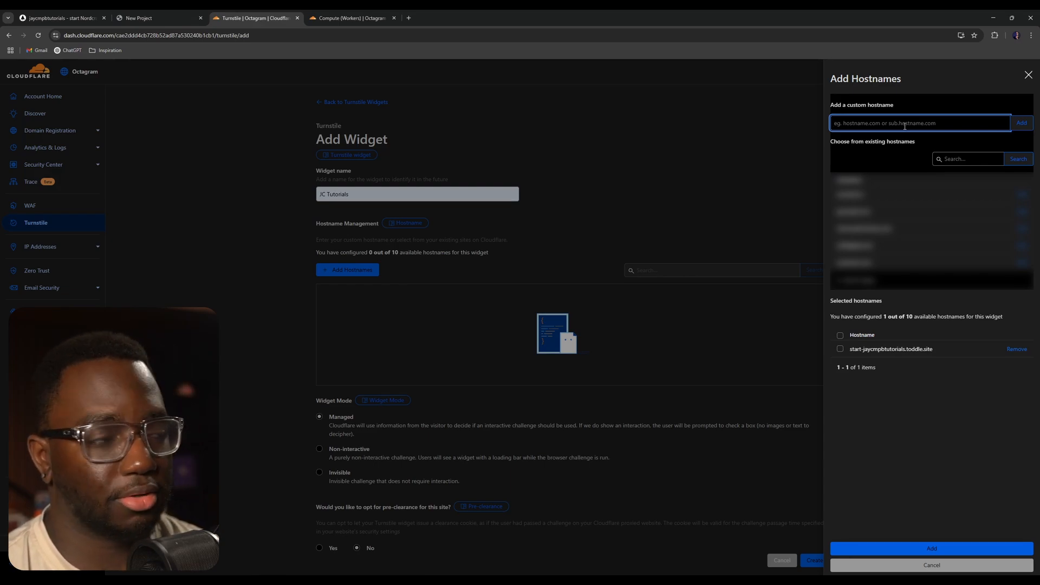
{"action": "type", "text": "acme.com"}
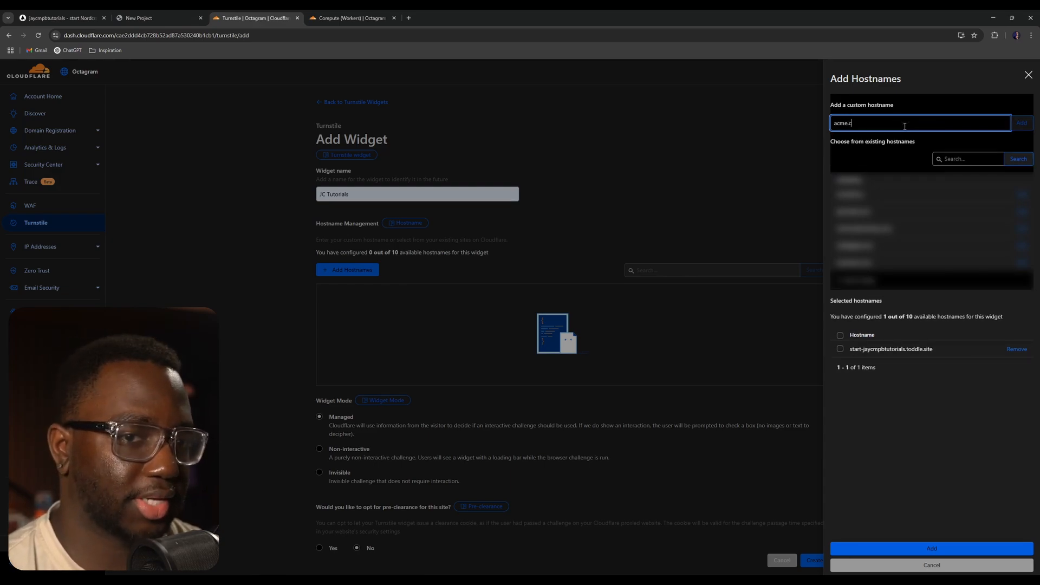
{"action": "left_click", "coordinate": [937, 85]}
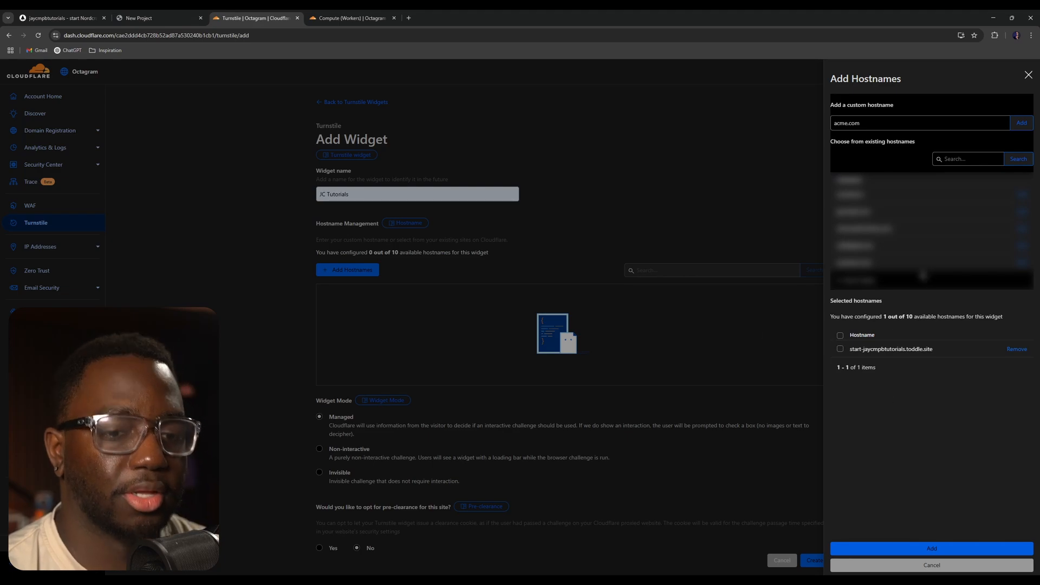
{"action": "left_click", "coordinate": [882, 126]}
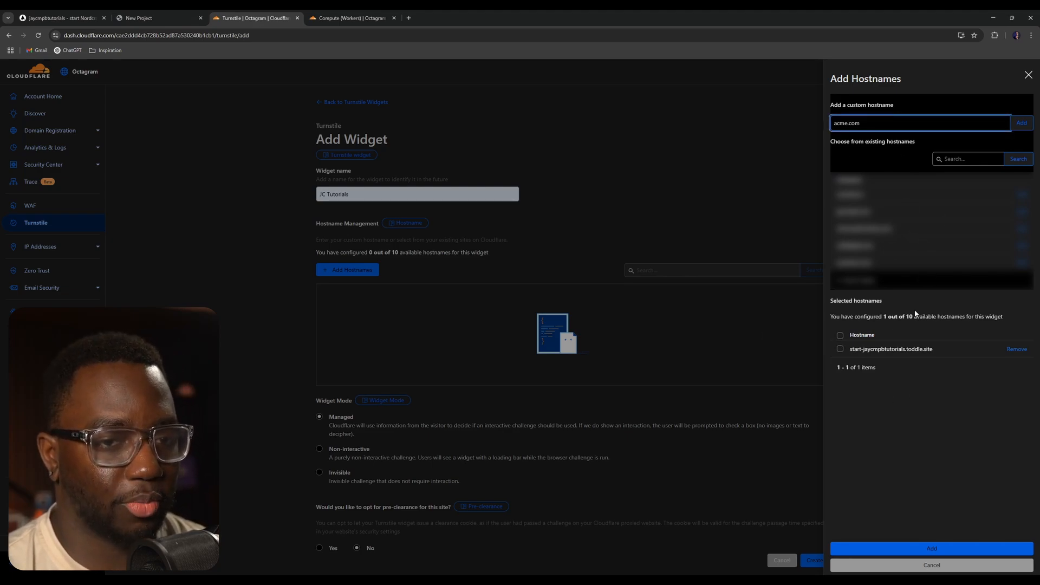
- Select the toddle.site hostname and confirm adding it to the widget
{"action": "left_click", "coordinate": [130, 16]}
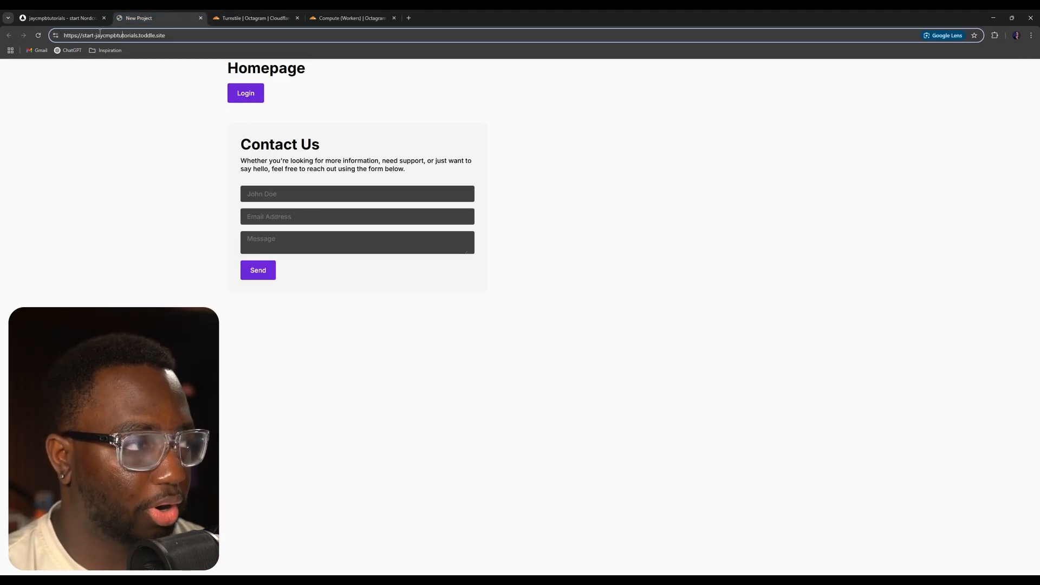
{"action": "left_click", "coordinate": [238, 13]}
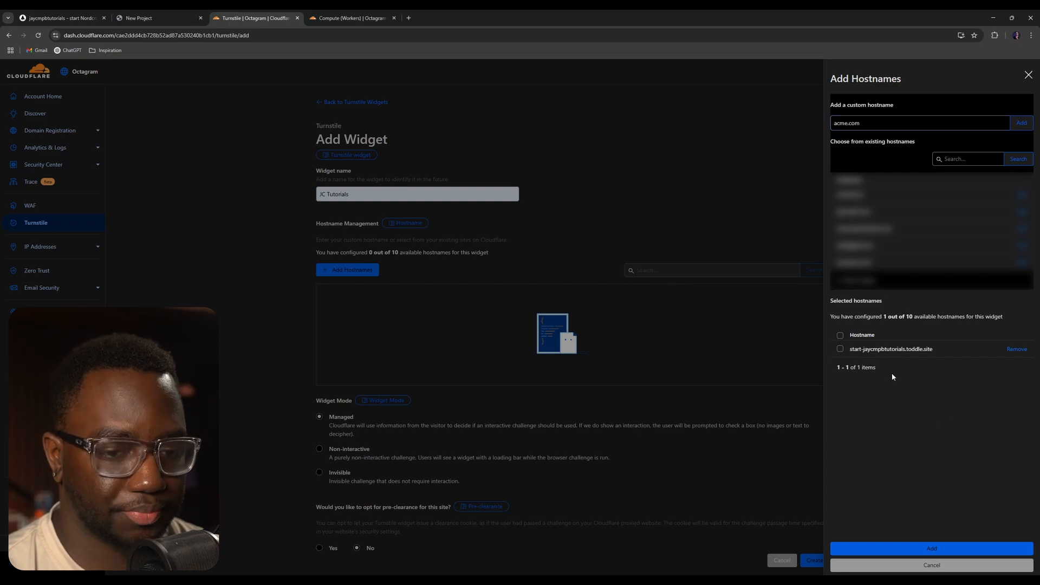
{"action": "left_click", "coordinate": [840, 349]}
{"action": "left_click", "coordinate": [948, 549]}
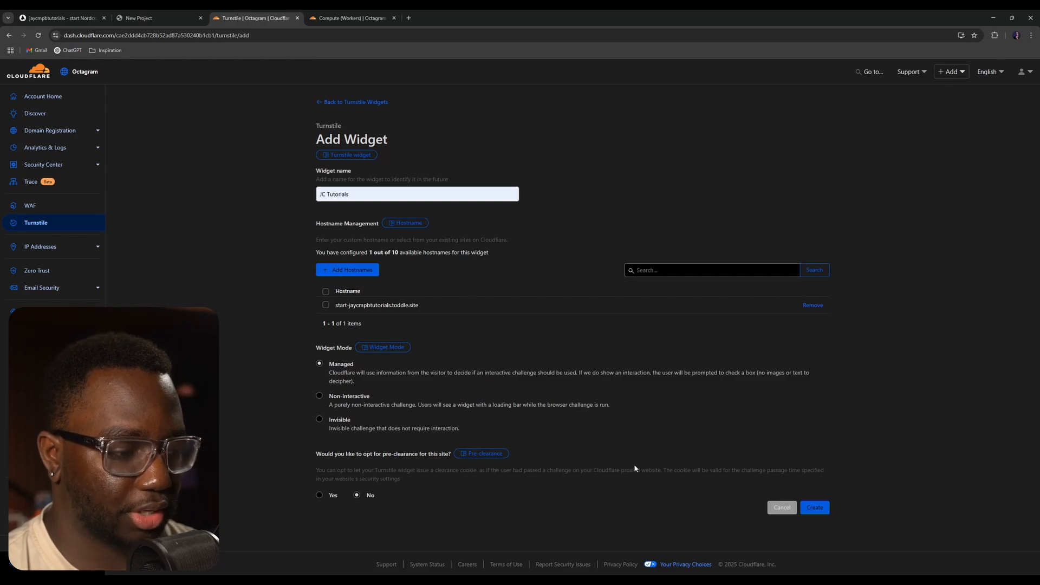
- Create the widget, then open and browse the client-side integration documentation
{"action": "left_click", "coordinate": [815, 507]}
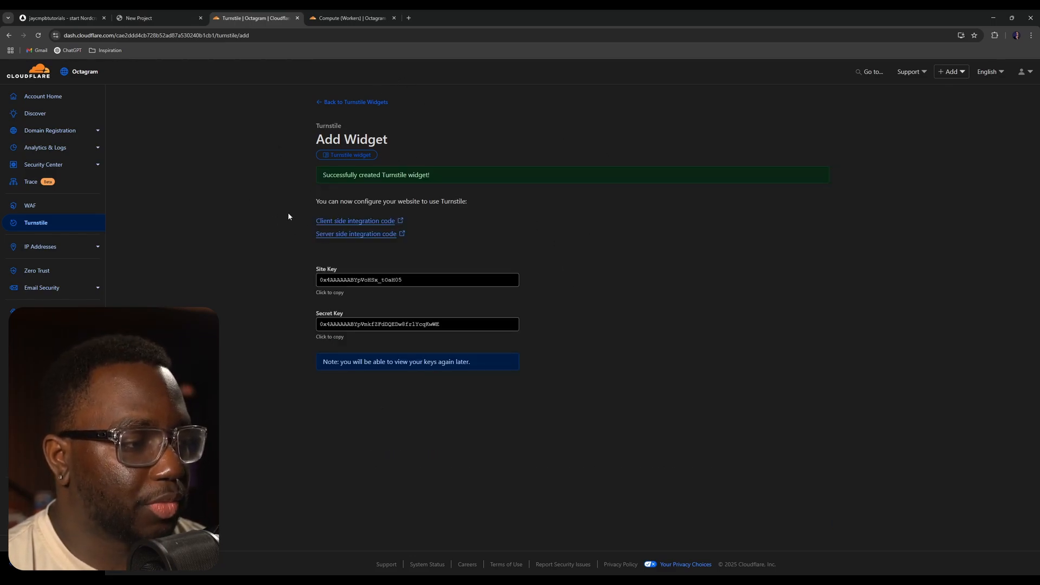
{"action": "left_click", "coordinate": [348, 222]}
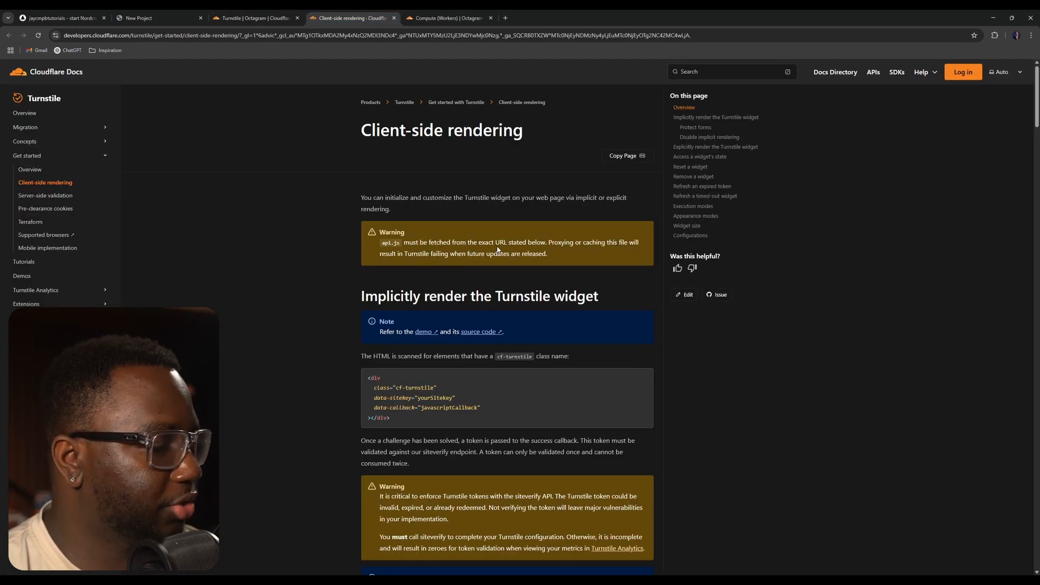
{"action": "scroll", "coordinate": [378, 289], "scroll_direction": "down", "scroll_amount": 5}
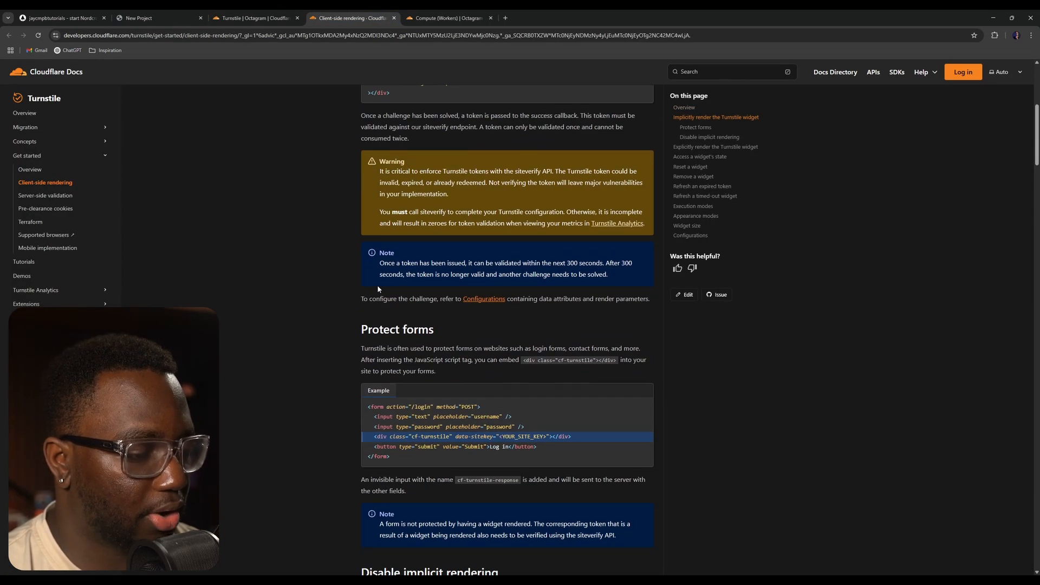
{"action": "scroll", "coordinate": [377, 288], "scroll_direction": "down", "scroll_amount": 3}
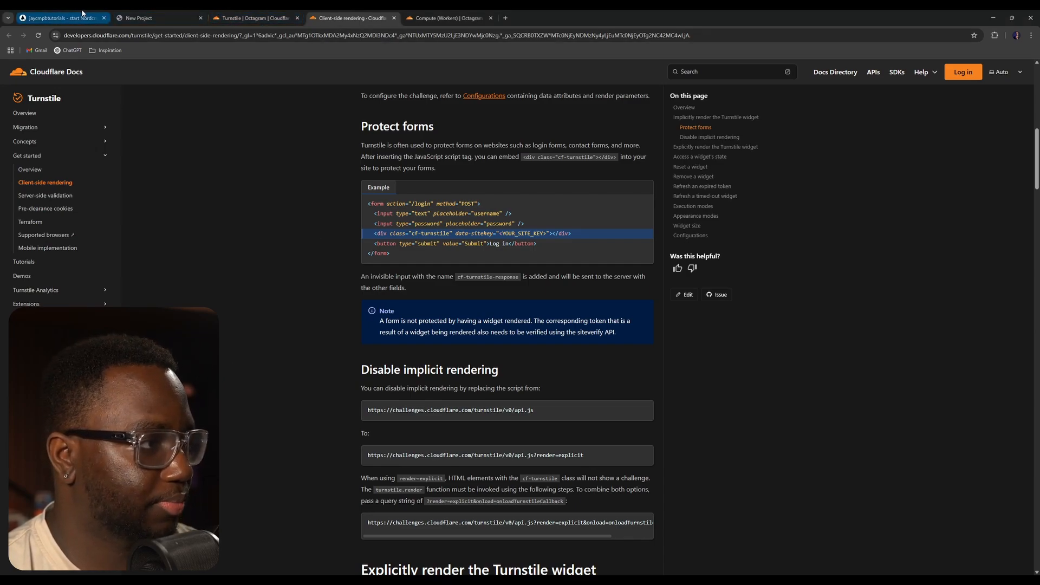
- Restore the script element in the form_Contact component and move it to the top under ui_card_Base
{"action": "left_click", "coordinate": [59, 18]}
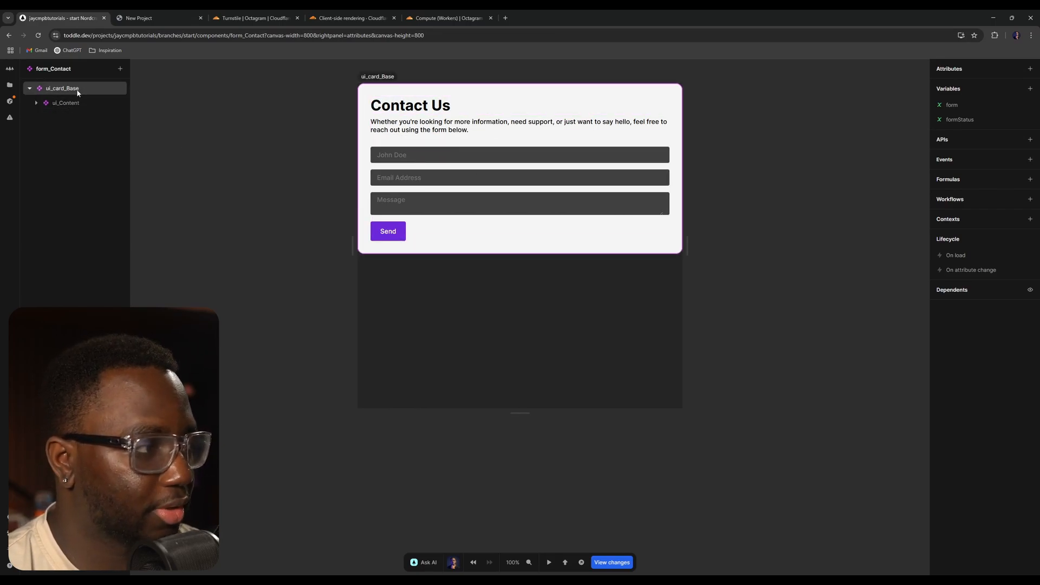
{"action": "left_click", "coordinate": [63, 88]}
{"action": "left_click", "coordinate": [89, 120]}
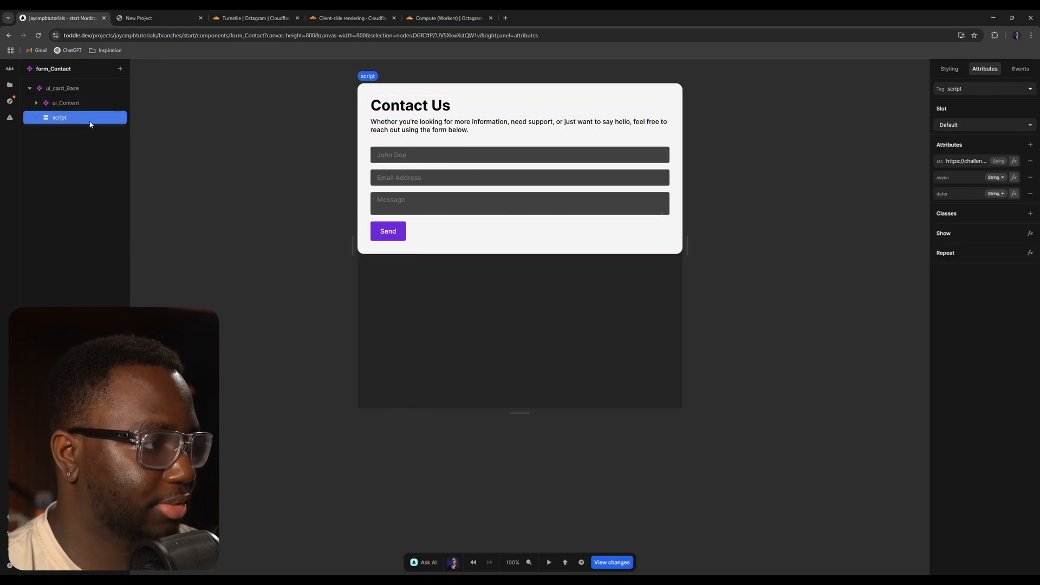
{"action": "left_click_drag", "start_coordinate": [89, 121], "coordinate": [87, 90]}
- Read the JavaScript tag for explicit rendering in the Turnstile client-side documentation
{"action": "left_click", "coordinate": [424, 17]}
{"action": "left_click", "coordinate": [361, 15]}
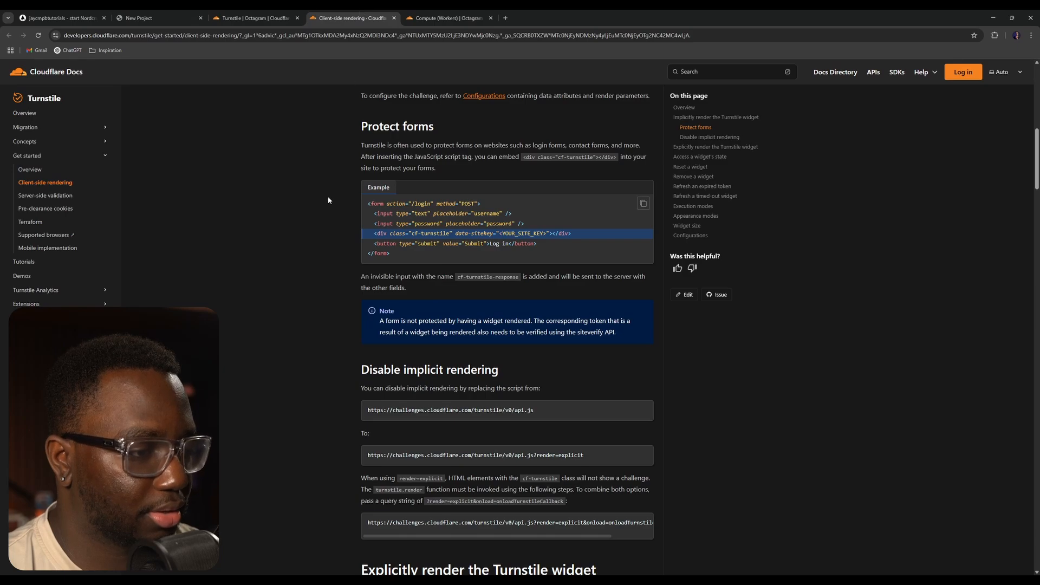
{"action": "scroll", "coordinate": [382, 286], "scroll_direction": "down", "scroll_amount": 7}
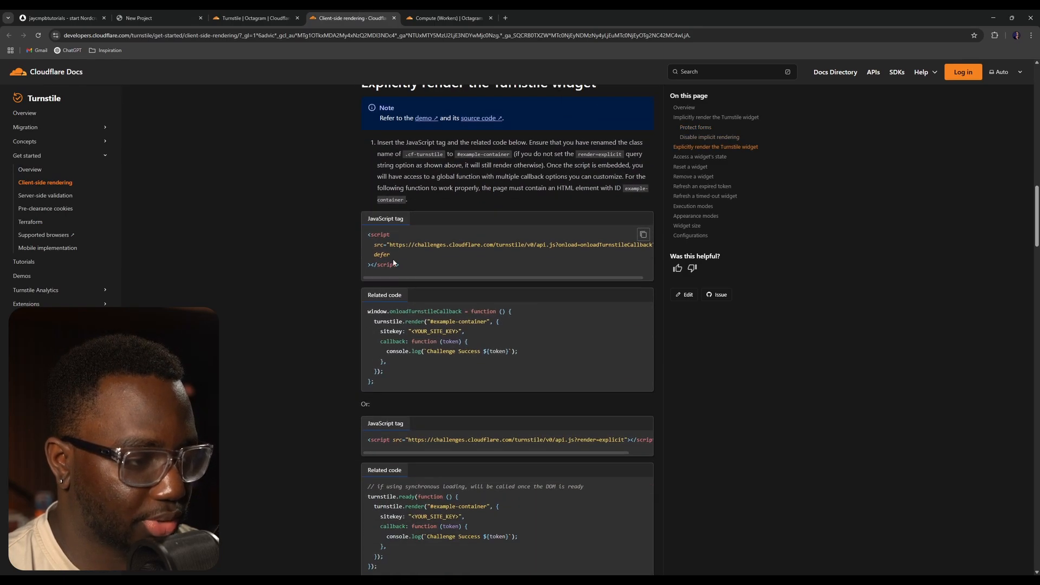
{"action": "left_click_drag", "start_coordinate": [465, 277], "coordinate": [544, 285]}
{"action": "scroll", "coordinate": [499, 352], "scroll_direction": "down", "scroll_amount": 2}
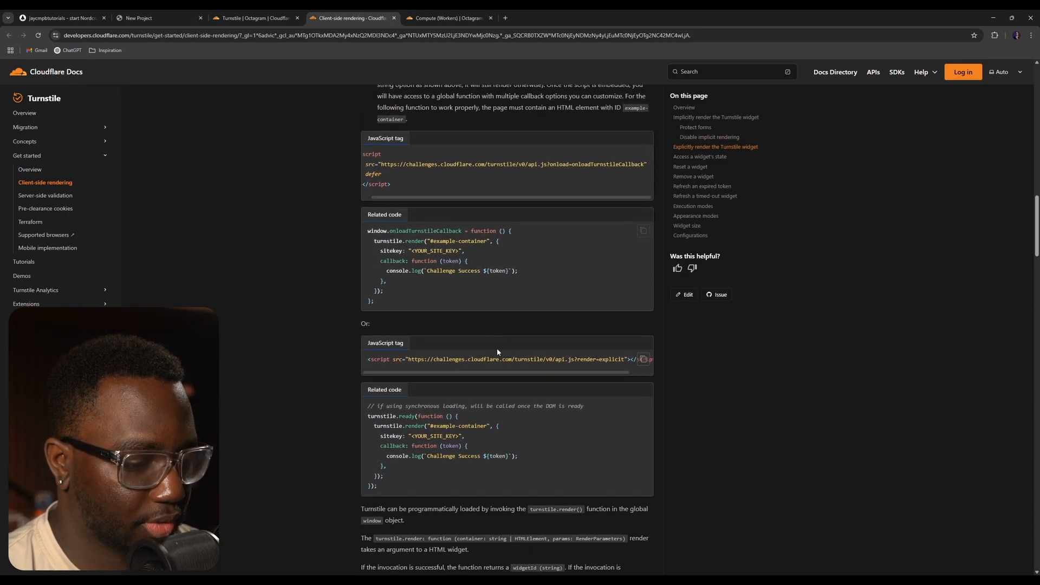
- Search the web for GitHub Gists in a new browser tab
{"action": "scroll", "coordinate": [487, 355], "scroll_direction": "up", "scroll_amount": 15}
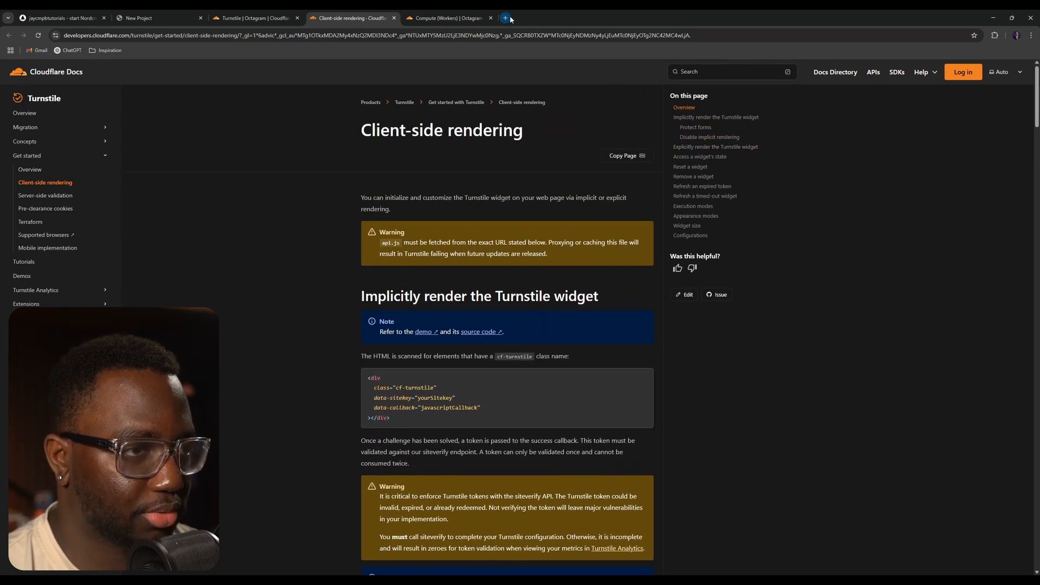
{"action": "left_click", "coordinate": [505, 18]}
{"action": "type", "text": "github gists"}
{"action": "key", "text": "Return"}
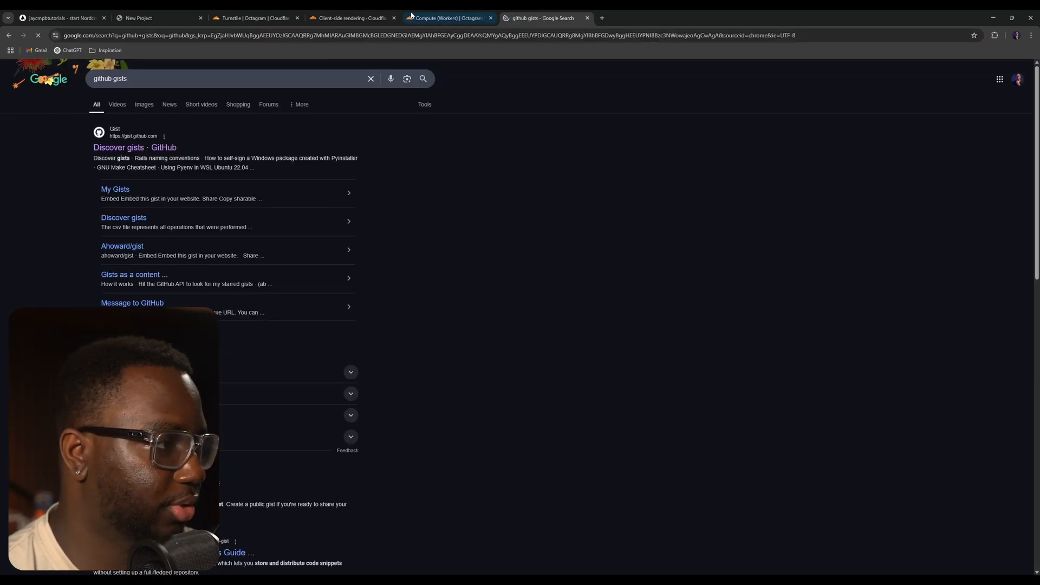
- Open GitHub Gist and paste the Turnstile script tag into a new gist's editor
{"action": "left_click", "coordinate": [154, 149]}
{"action": "left_click", "coordinate": [468, 172]}
{"action": "type", "text": "<script src=\"https://challenges.cloudflare.com/turnstile/v0/api.js\" async defer></script>"}
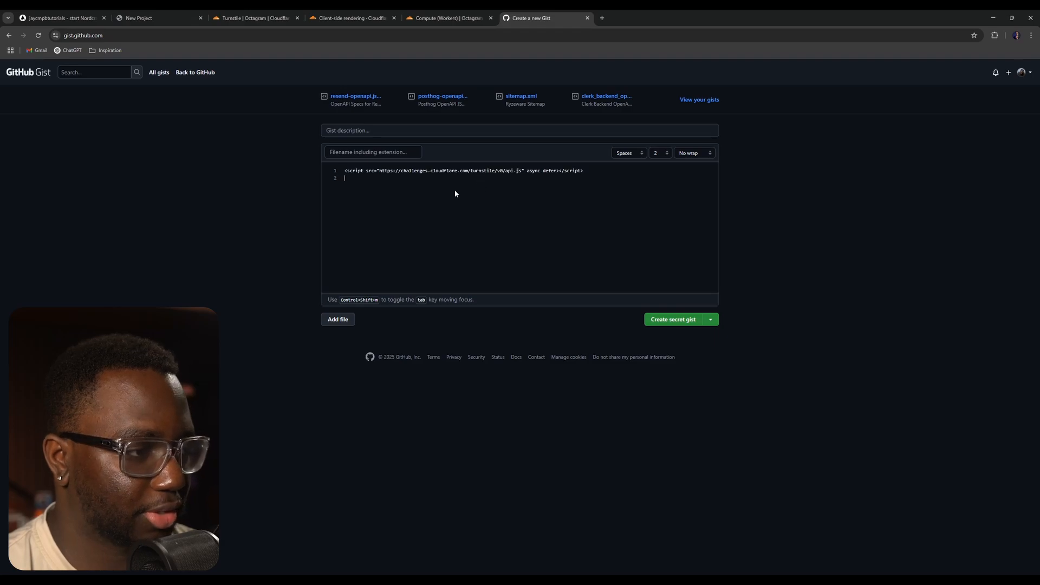
{"action": "key", "text": "ctrl+plus"}
{"action": "key", "text": "ctrl+plus"}
{"action": "key", "text": "ctrl+plus"}
{"action": "key", "text": "ctrl+plus"}
{"action": "key", "text": "ctrl+plus"}
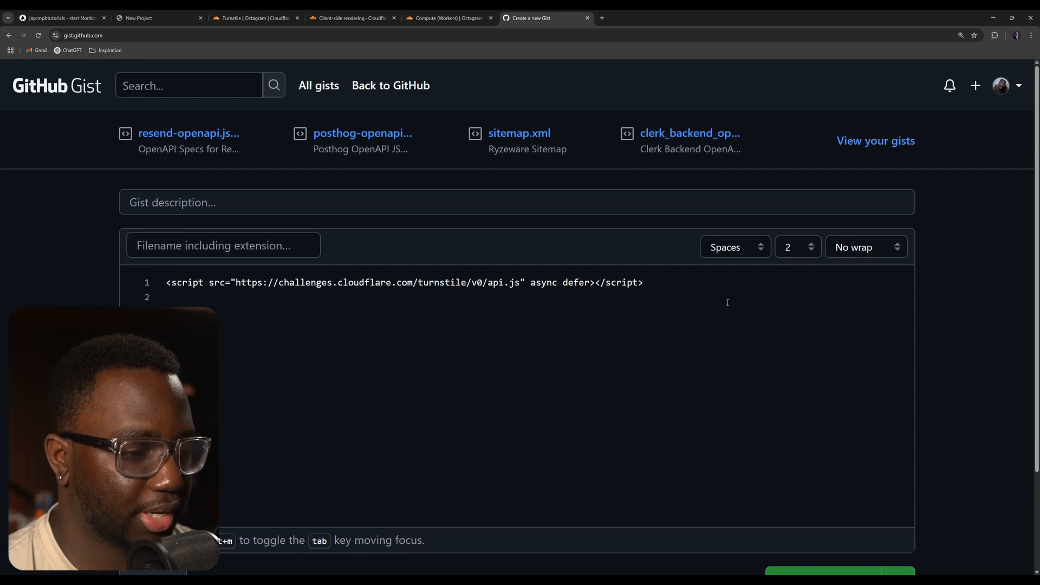
{"action": "left_click_drag", "start_coordinate": [653, 284], "coordinate": [208, 284]}
{"action": "left_click", "coordinate": [390, 366]}
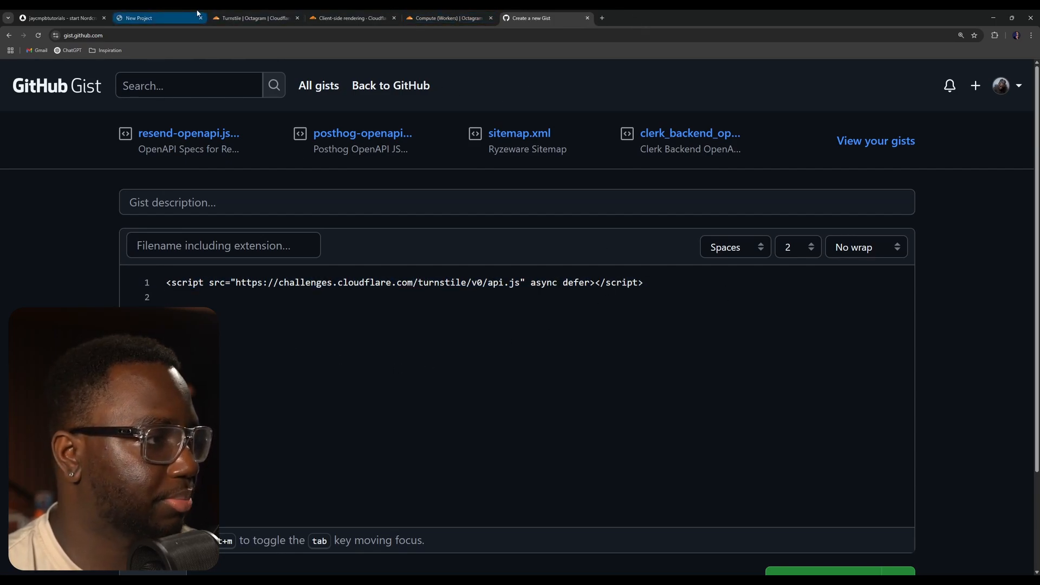
{"action": "left_click", "coordinate": [101, 14]}
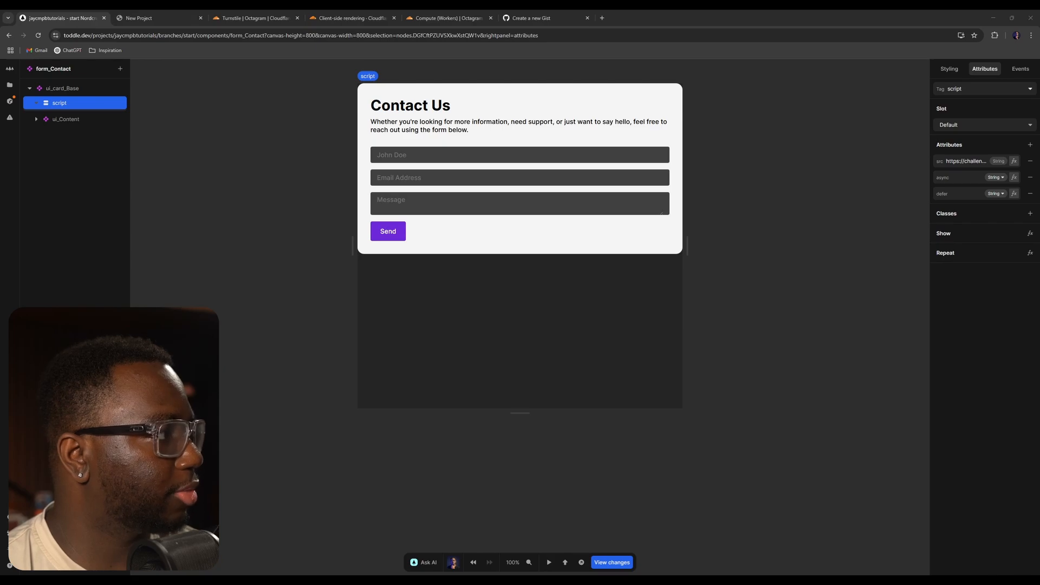
{"action": "left_click", "coordinate": [241, 14]}
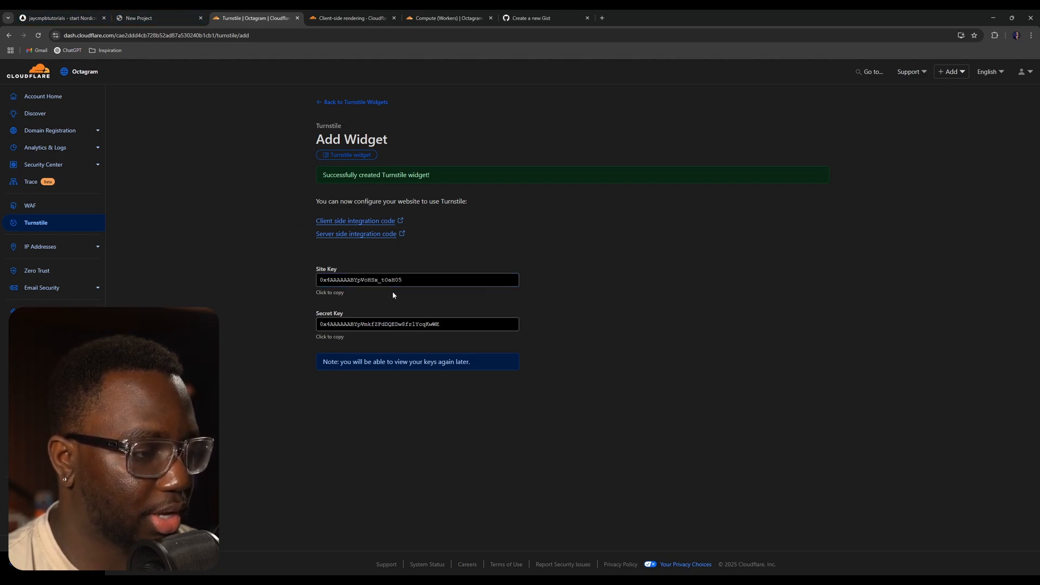
{"action": "left_click", "coordinate": [157, 17]}
{"action": "left_click", "coordinate": [255, 18]}
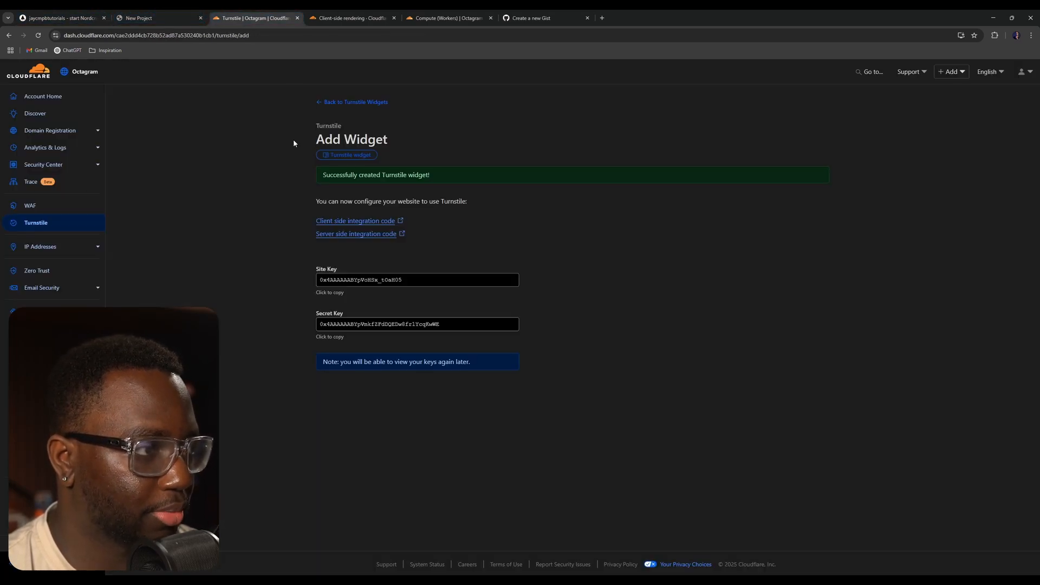
- Copy the widget's site key and store it as the value of a new formula named turnstile_SiteKey
{"action": "left_click", "coordinate": [355, 279]}
{"action": "left_click", "coordinate": [60, 18]}
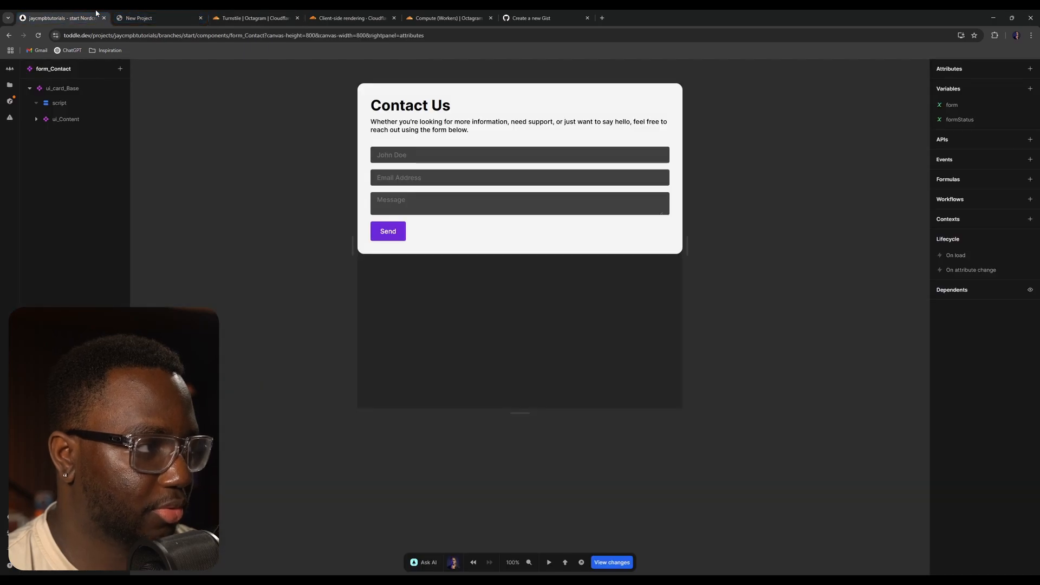
{"action": "left_click", "coordinate": [10, 85]}
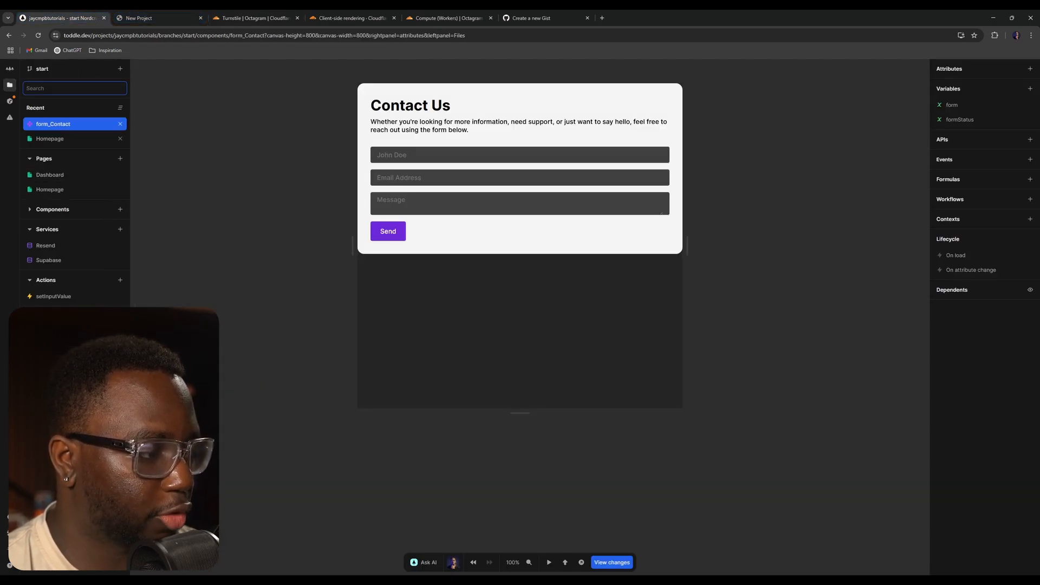
{"action": "left_click", "coordinate": [120, 316]}
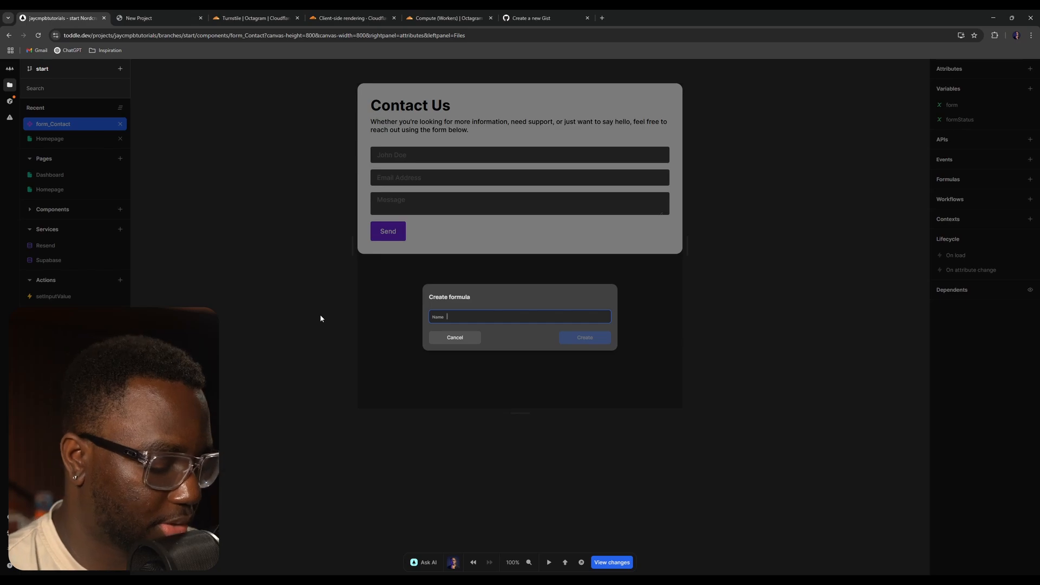
{"action": "type", "text": "turnstile_SiteKey"}
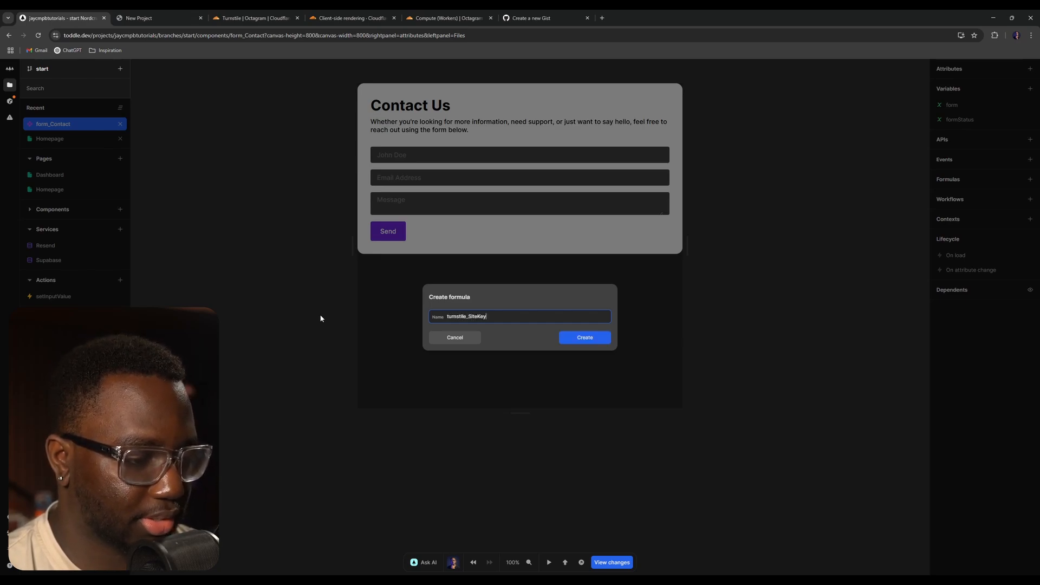
{"action": "key", "text": "Return"}
{"action": "left_click", "coordinate": [568, 123]}
{"action": "key", "text": "ctrl+v"}
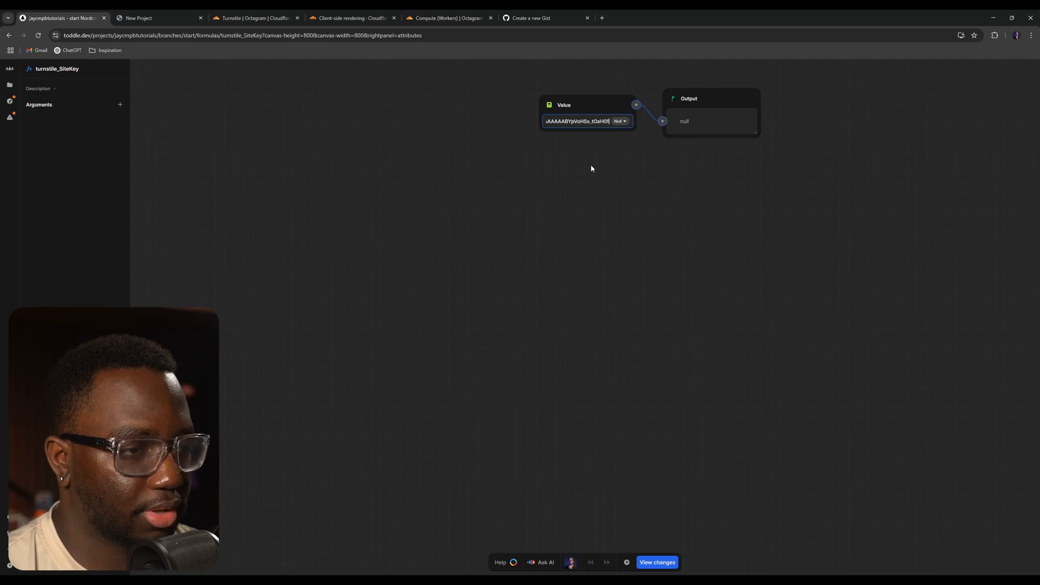
{"action": "left_click", "coordinate": [609, 175]}
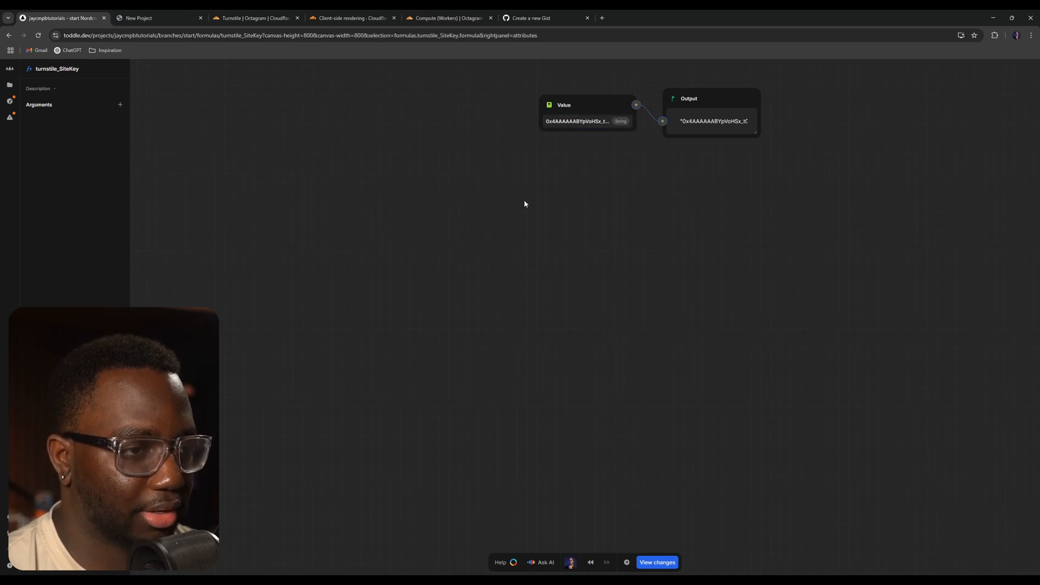
- Add a div element inside the form's ui_Content and place it just above ui_Button
{"action": "left_click", "coordinate": [8, 85]}
{"action": "left_click", "coordinate": [109, 250]}
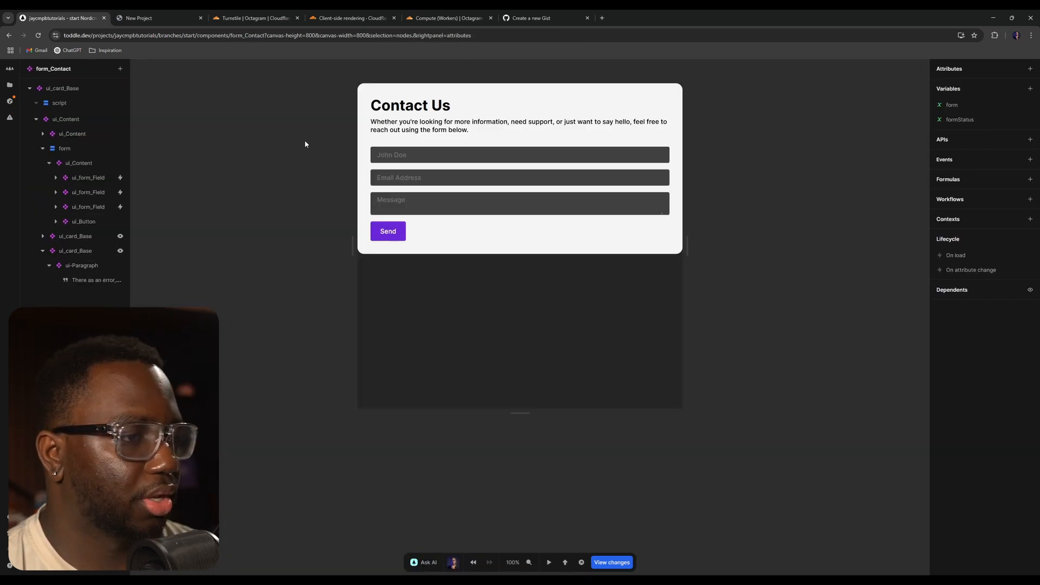
{"action": "left_click", "coordinate": [90, 163]}
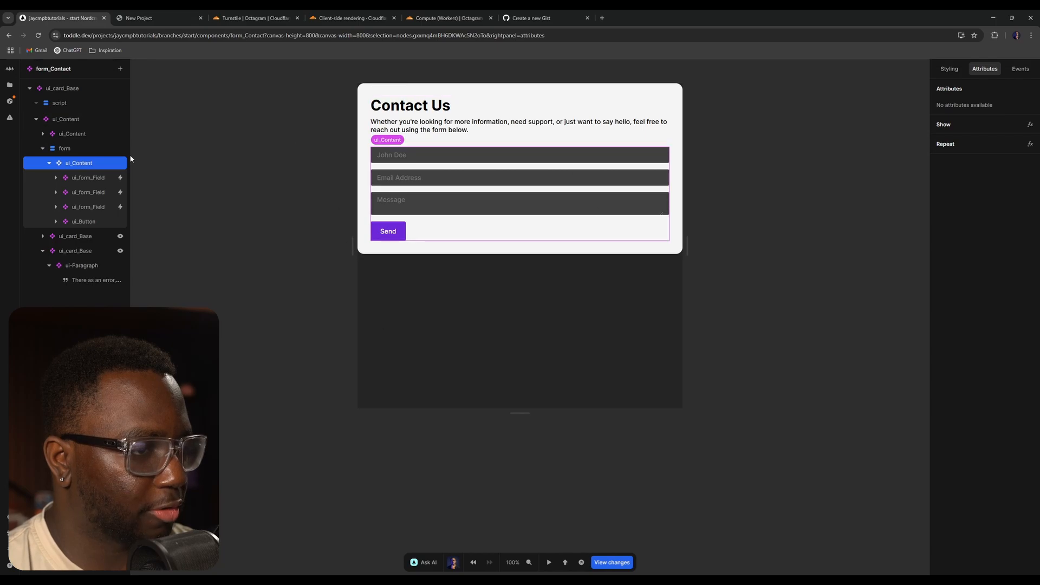
{"action": "left_click", "coordinate": [61, 149]}
{"action": "left_click", "coordinate": [42, 148]}
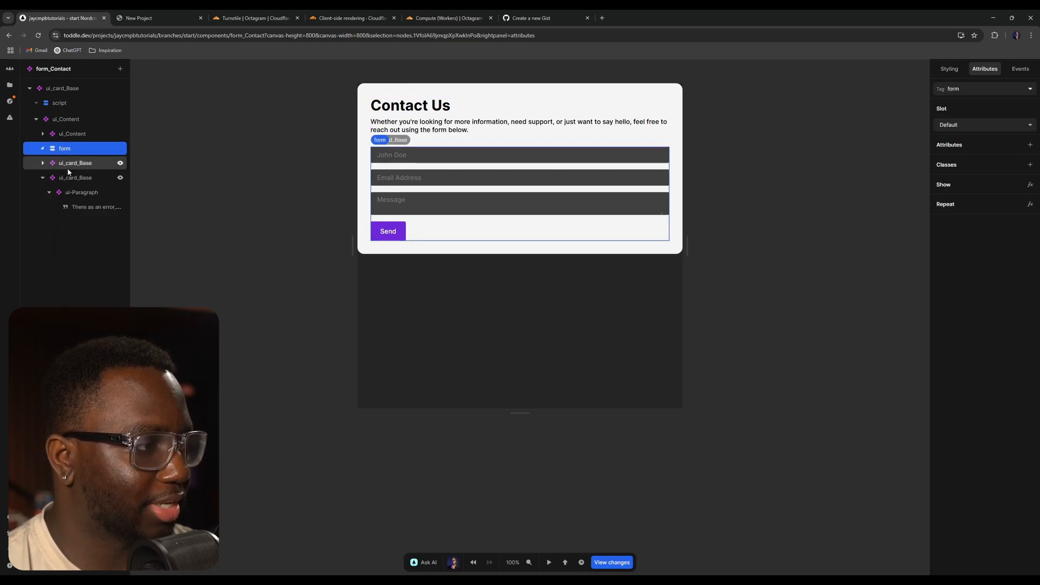
{"action": "left_click", "coordinate": [41, 151]}
{"action": "type", "text": "a"}
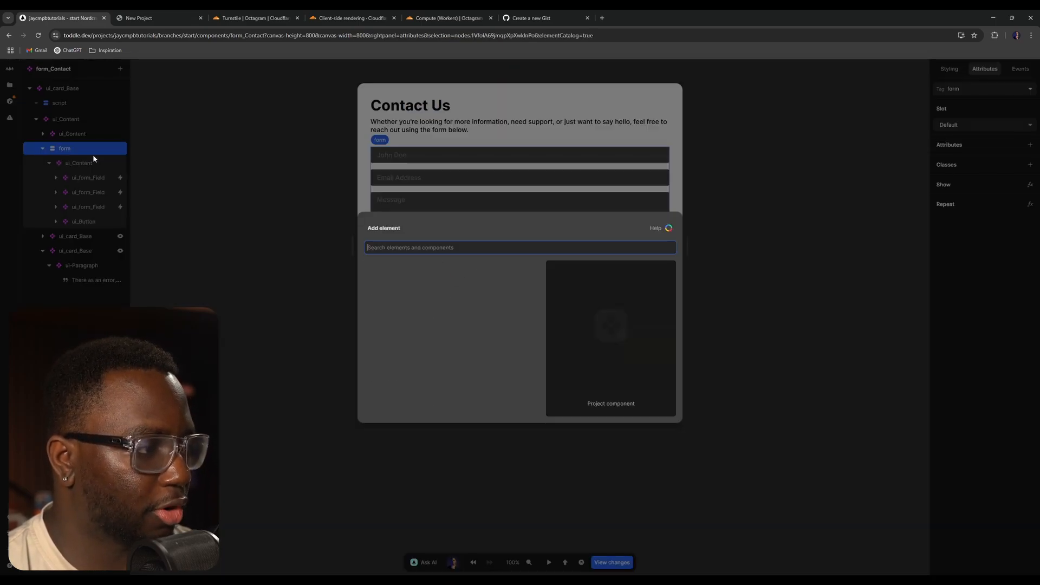
{"action": "type", "text": "div"}
{"action": "key", "text": "Return"}
{"action": "left_click_drag", "start_coordinate": [65, 236], "coordinate": [63, 214]}
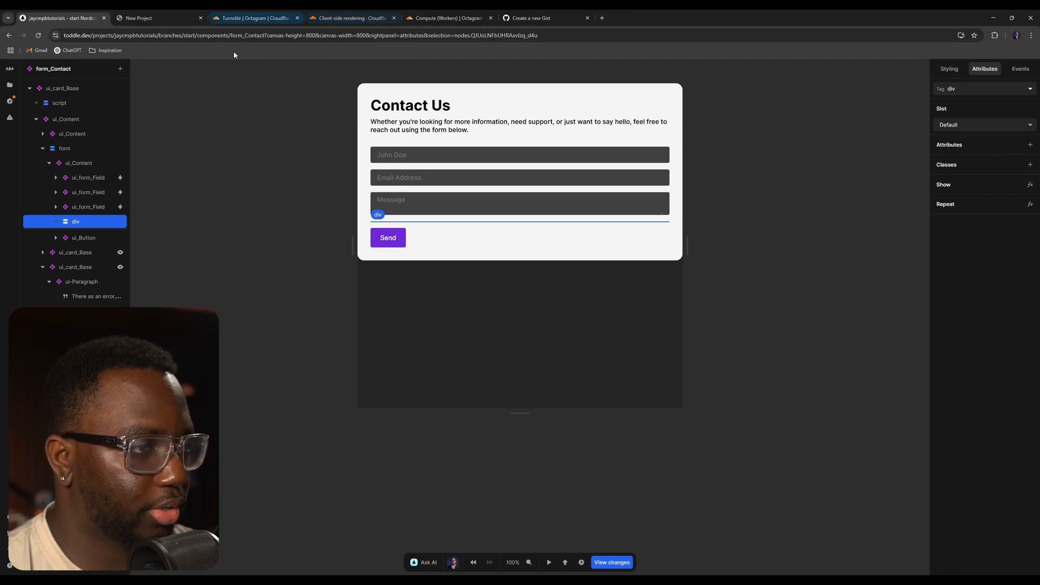
- Give the new div the class cf-turnstile
{"action": "left_click", "coordinate": [337, 16]}
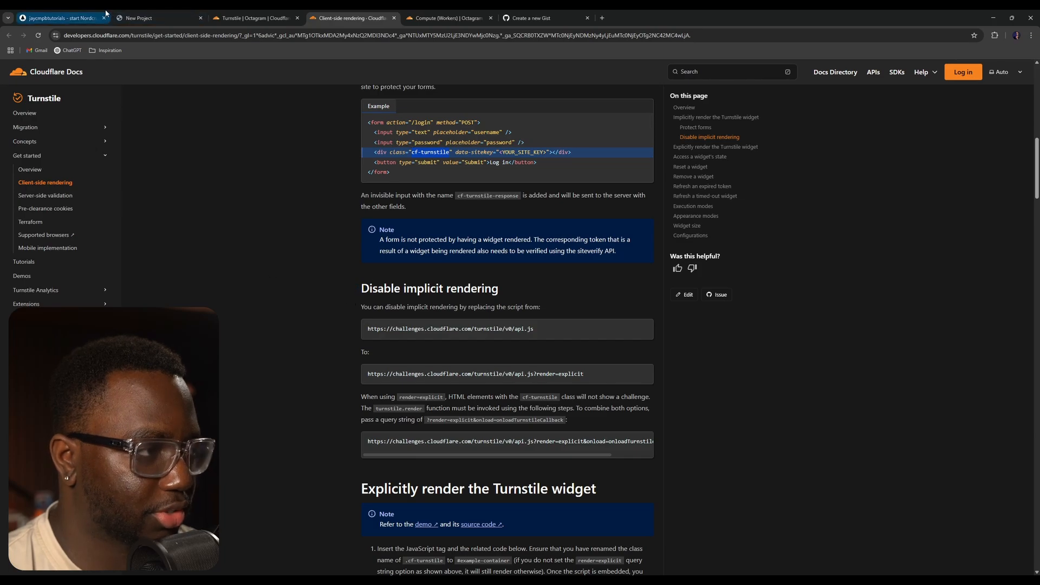
{"action": "left_click", "coordinate": [59, 17]}
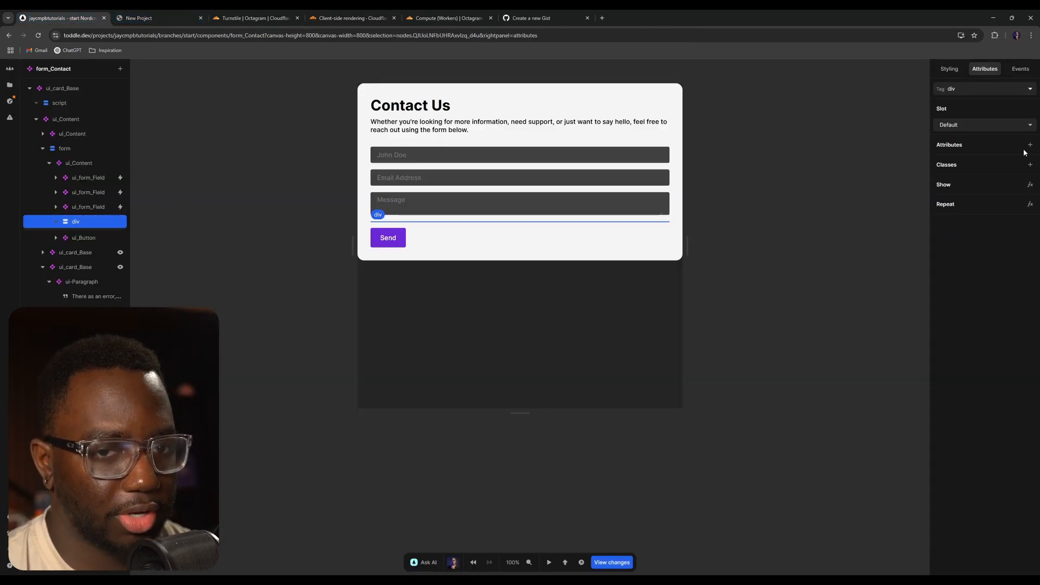
{"action": "left_click", "coordinate": [1028, 166]}
{"action": "type", "text": "cf-turnstile"}
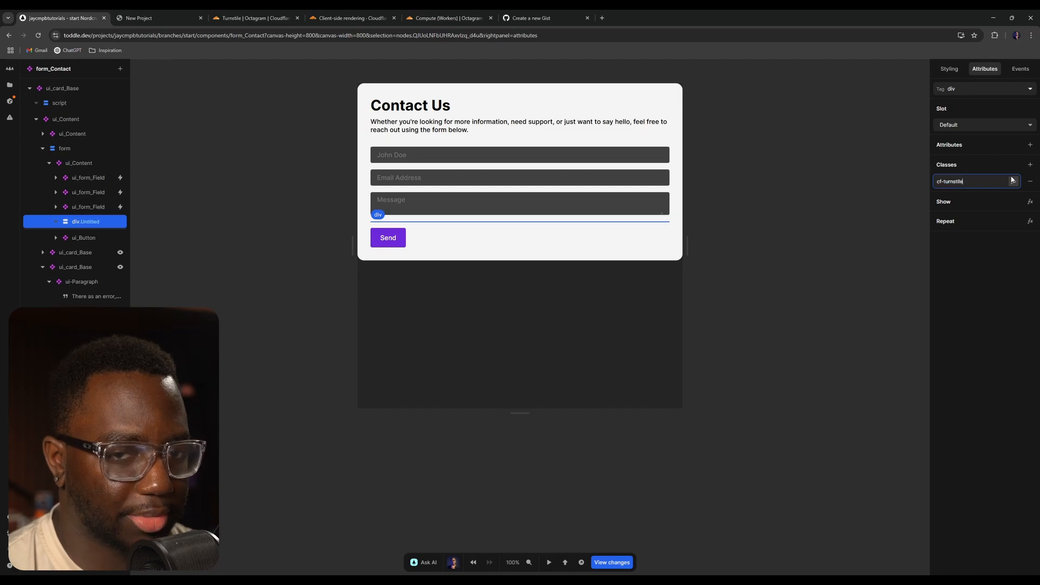
{"action": "key", "text": "Return"}
{"action": "left_click", "coordinate": [1014, 181]}
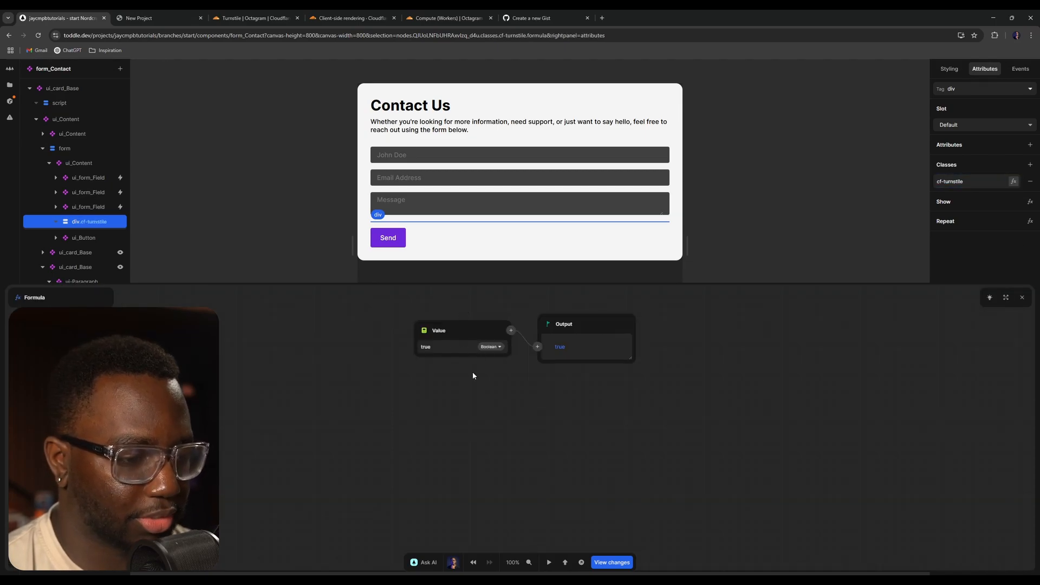
{"action": "left_click", "coordinate": [1022, 297]}
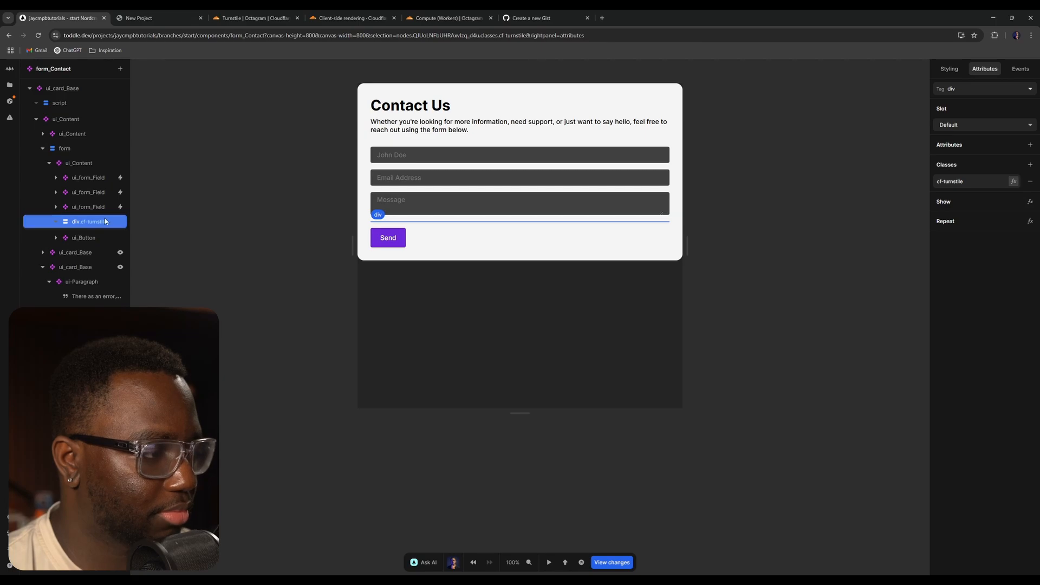
- Copy the data-sitekey attribute name from the form example in the Turnstile docs
{"action": "left_click", "coordinate": [254, 17]}
{"action": "left_click", "coordinate": [351, 15]}
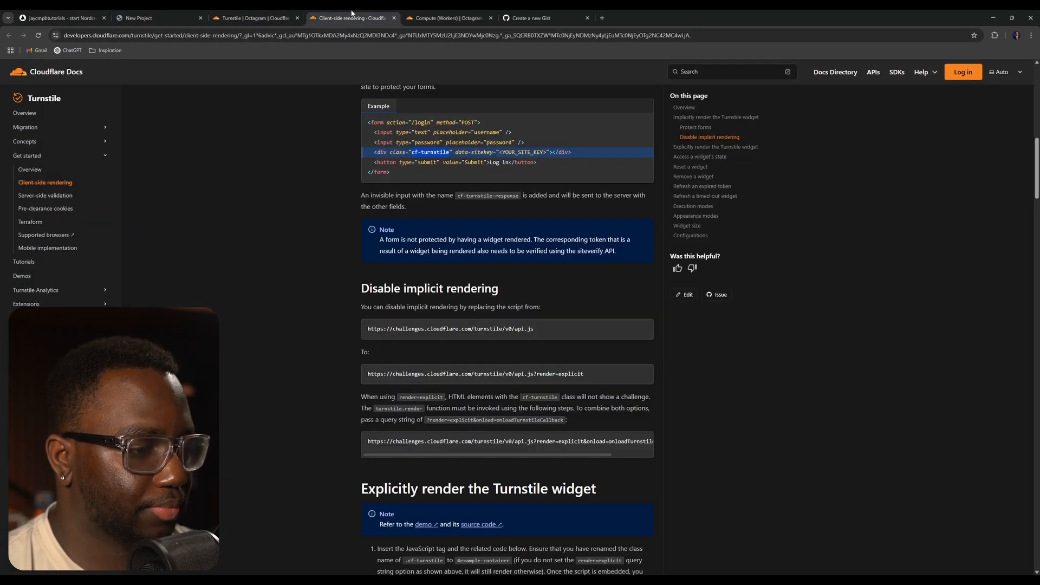
{"action": "left_click", "coordinate": [530, 153]}
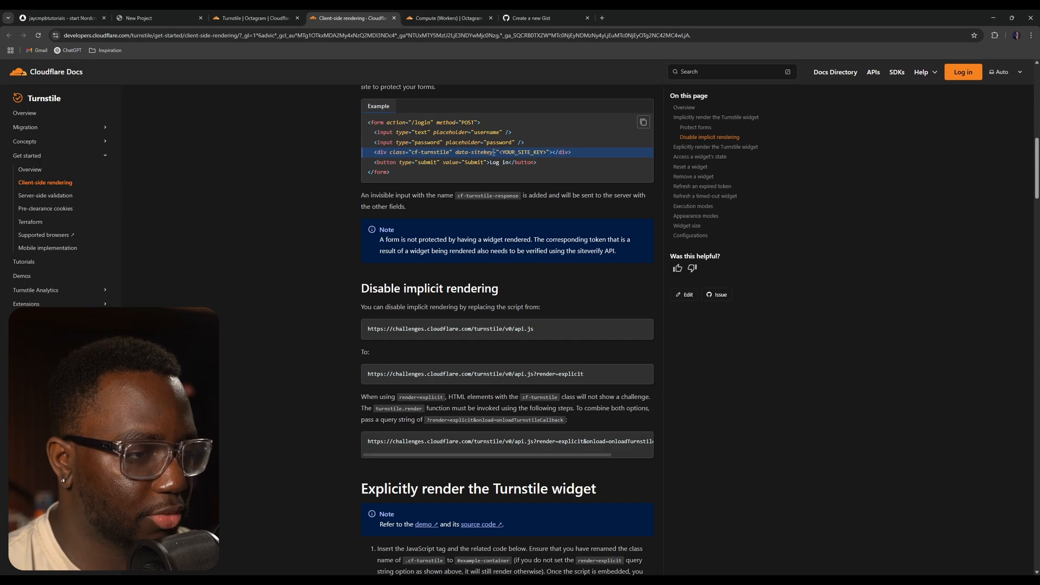
{"action": "key", "text": "ctrl+plus"}
{"action": "key", "text": "ctrl+plus"}
{"action": "key", "text": "ctrl+plus"}
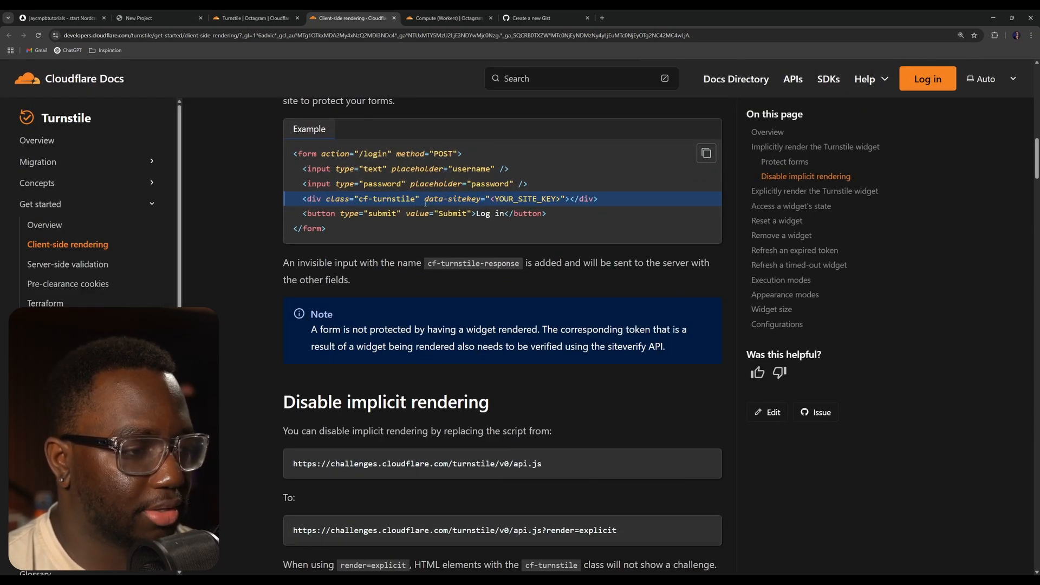
{"action": "left_click_drag", "start_coordinate": [424, 199], "coordinate": [482, 198]}
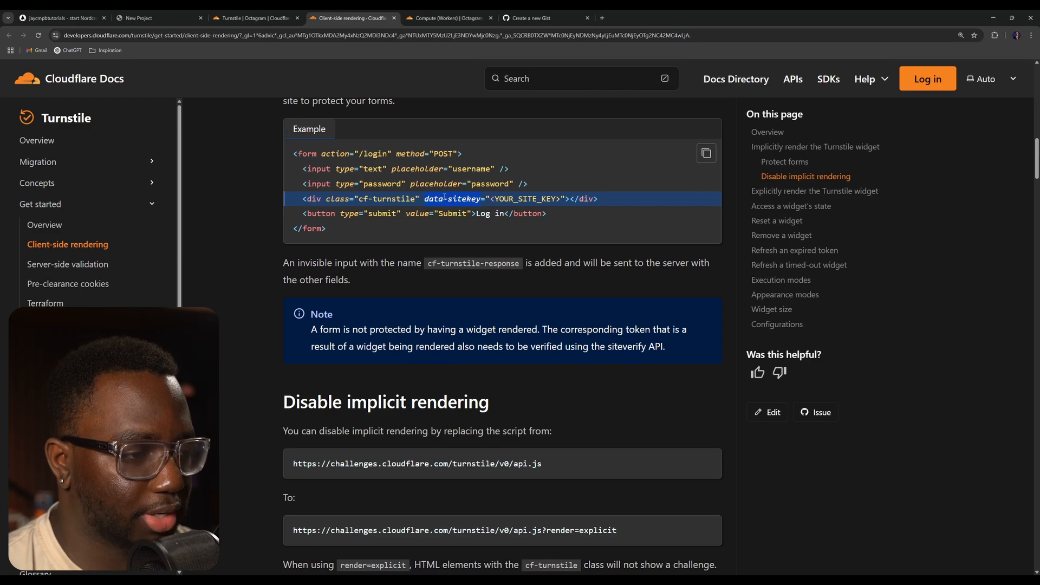
{"action": "left_click", "coordinate": [60, 18]}
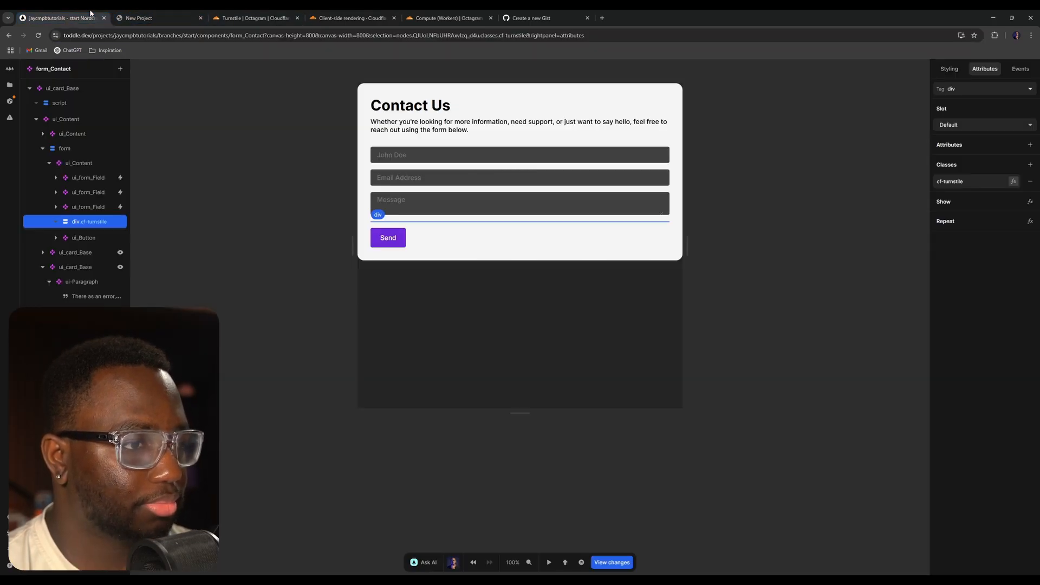
- Add a data-sitekey attribute to the div and bind its value to the turnstile_SiteKey formula
{"action": "left_click", "coordinate": [116, 222]}
{"action": "left_click", "coordinate": [1030, 145]}
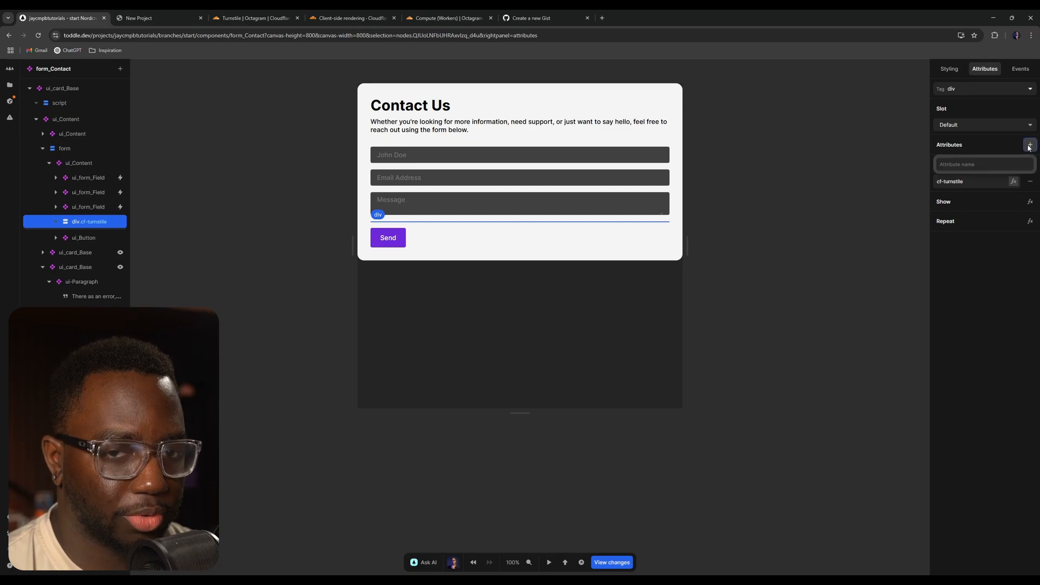
{"action": "key", "text": "ctrl+v"}
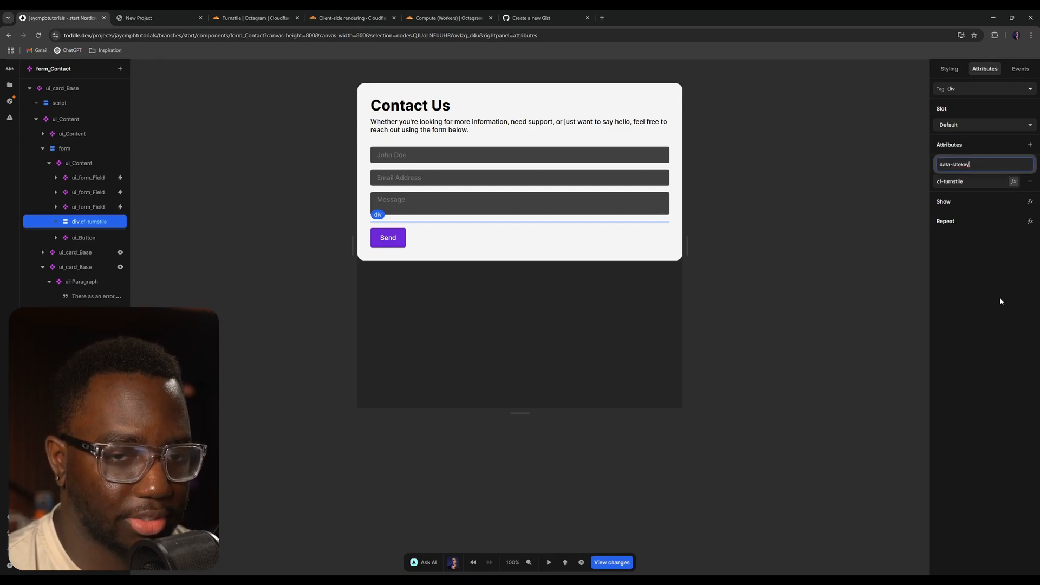
{"action": "key", "text": "Return"}
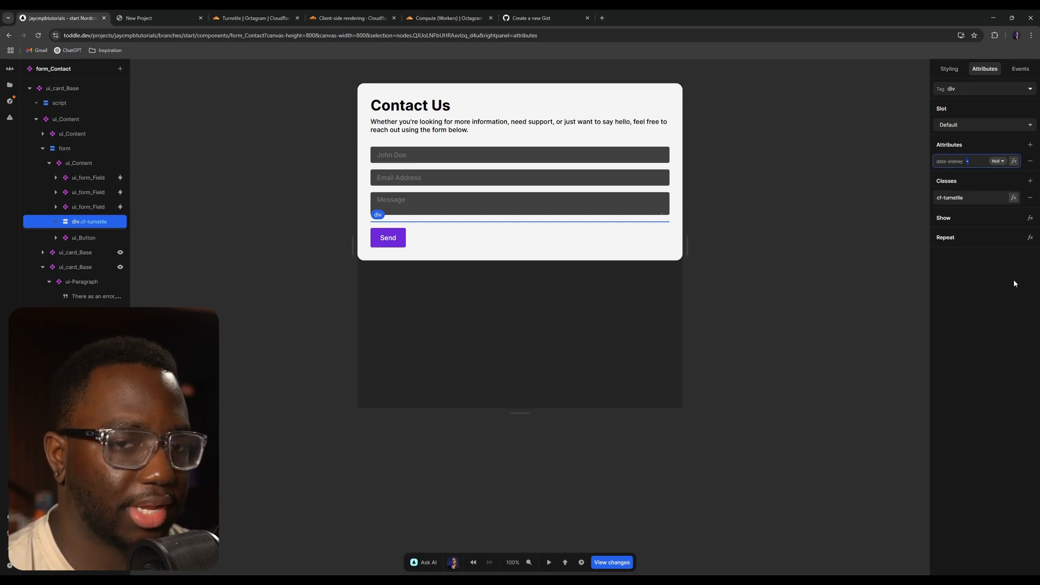
{"action": "left_click", "coordinate": [1015, 161]}
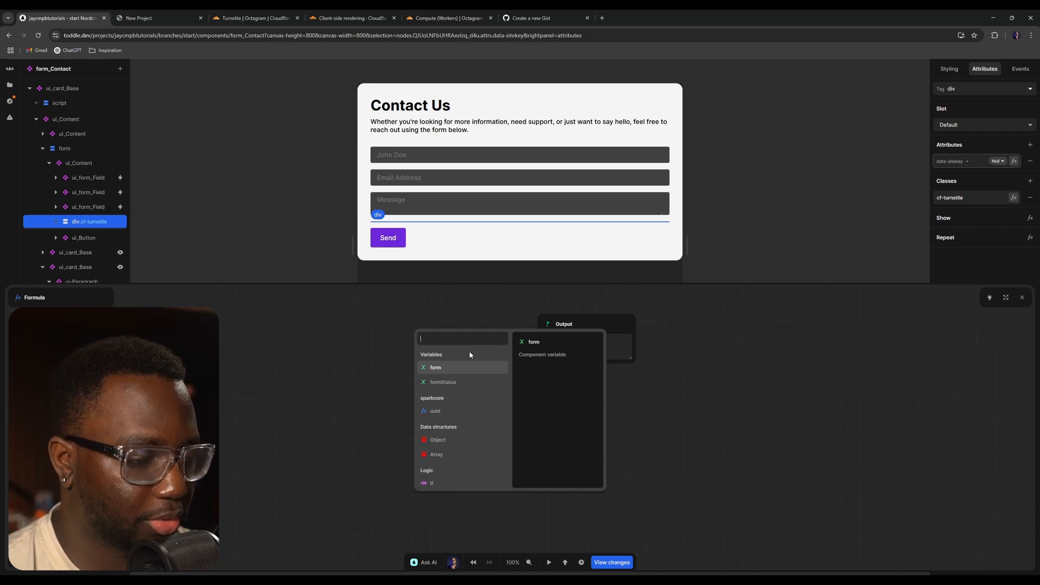
{"action": "type", "text": "site"}
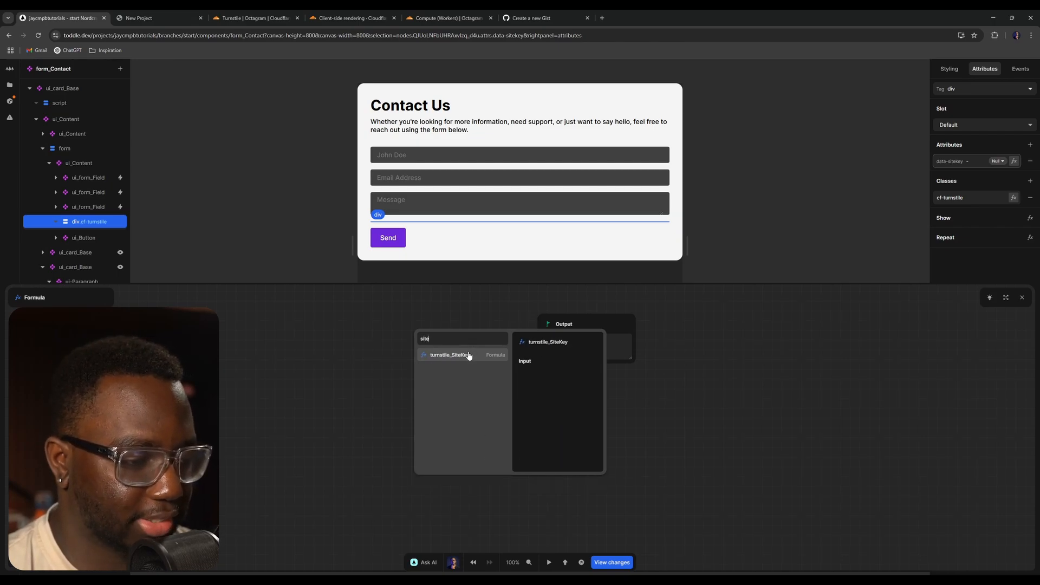
{"action": "left_click", "coordinate": [469, 356]}
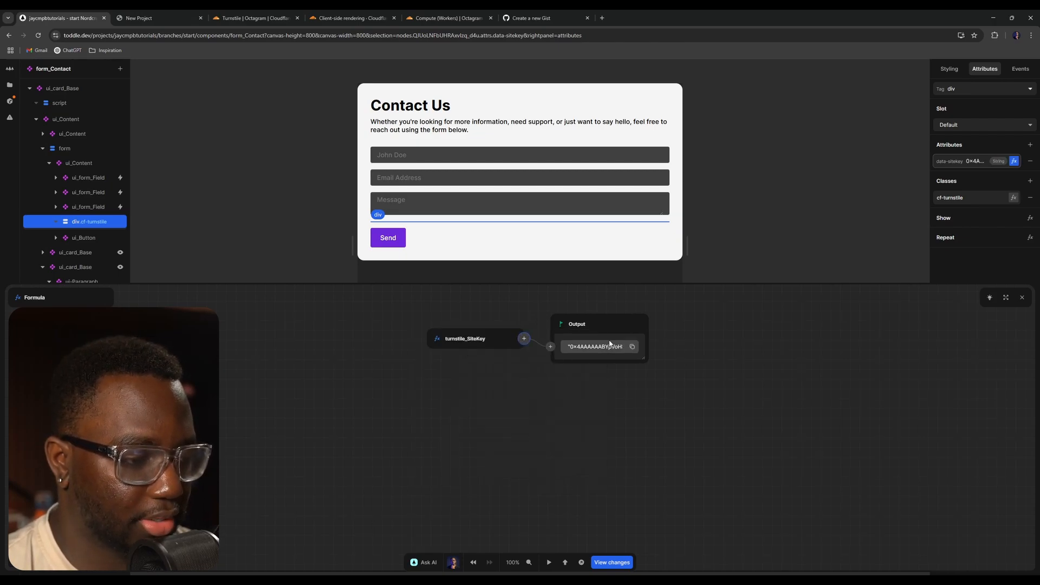
{"action": "left_click", "coordinate": [1022, 297]}
{"action": "left_click", "coordinate": [838, 177]}
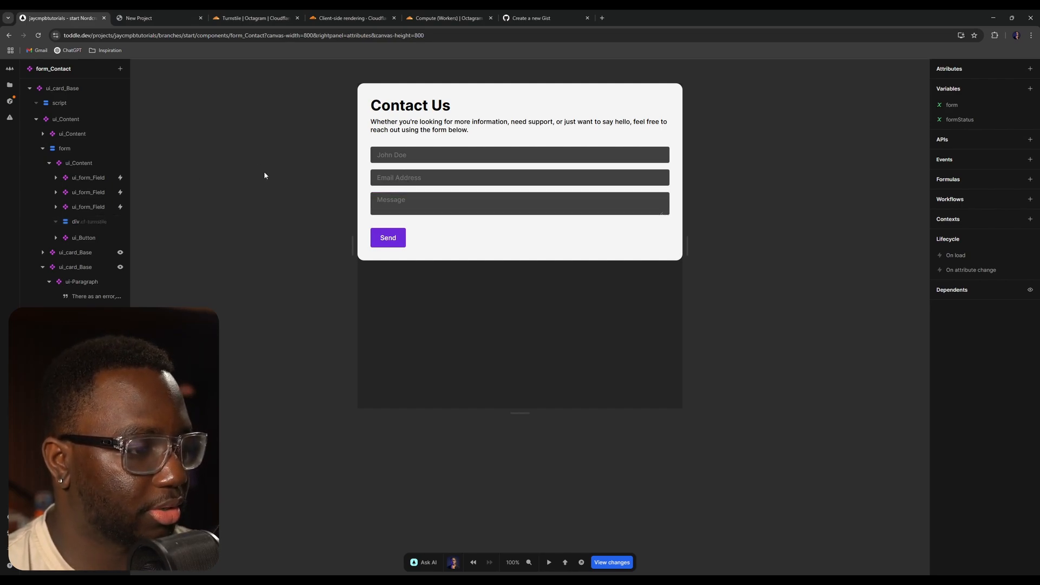
{"action": "left_click", "coordinate": [75, 223]}
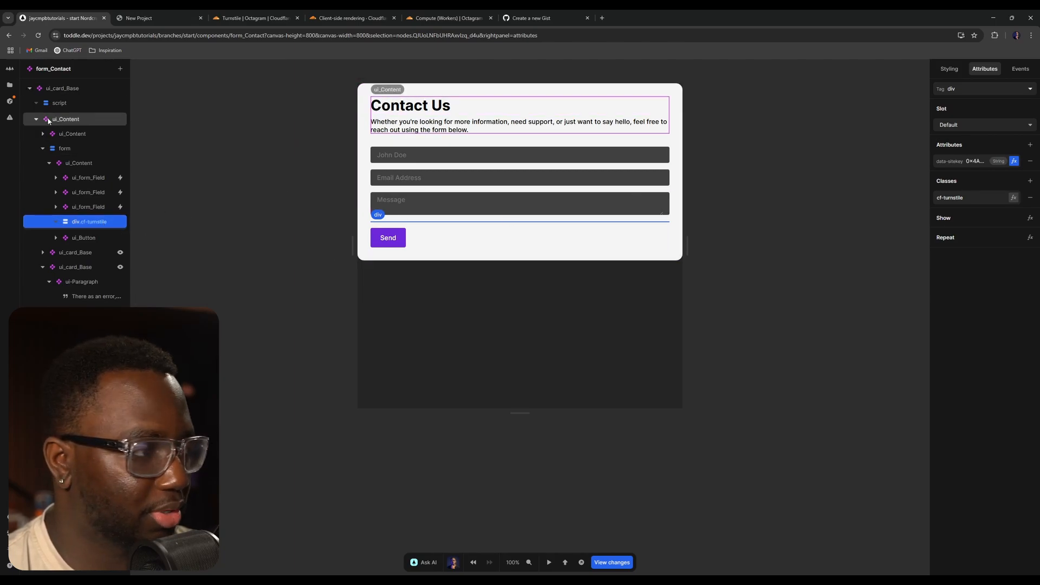
{"action": "left_click", "coordinate": [10, 85]}
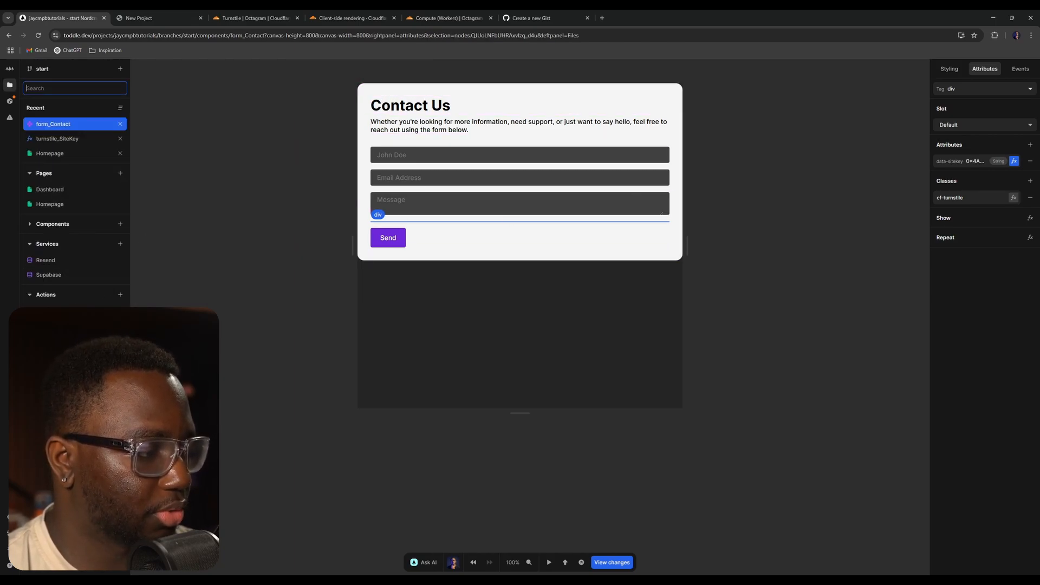
{"action": "left_click", "coordinate": [235, 228]}
{"action": "left_click", "coordinate": [975, 161]}
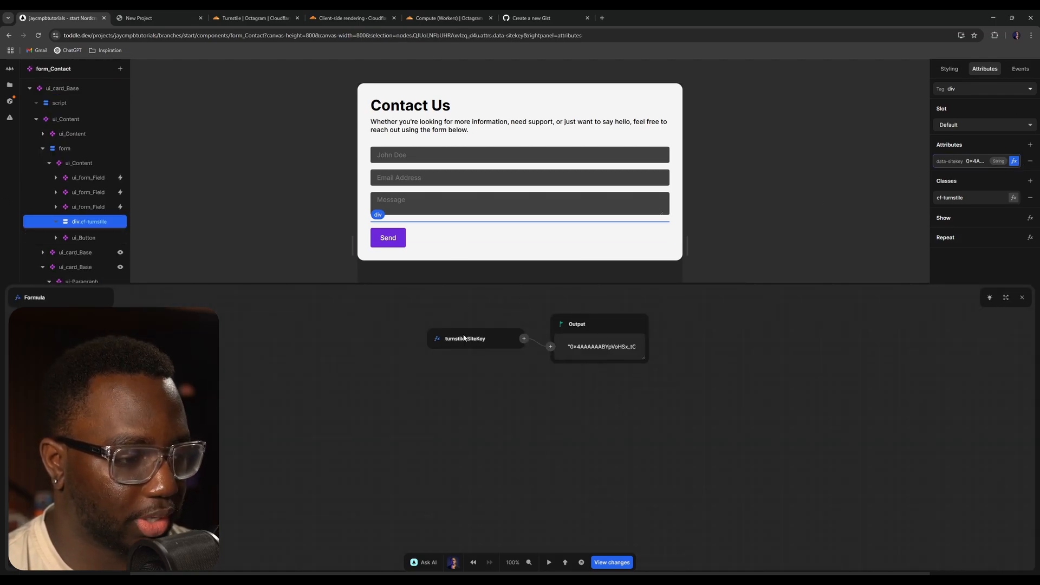
{"action": "left_click", "coordinate": [524, 340]}
{"action": "type", "text": "query"}
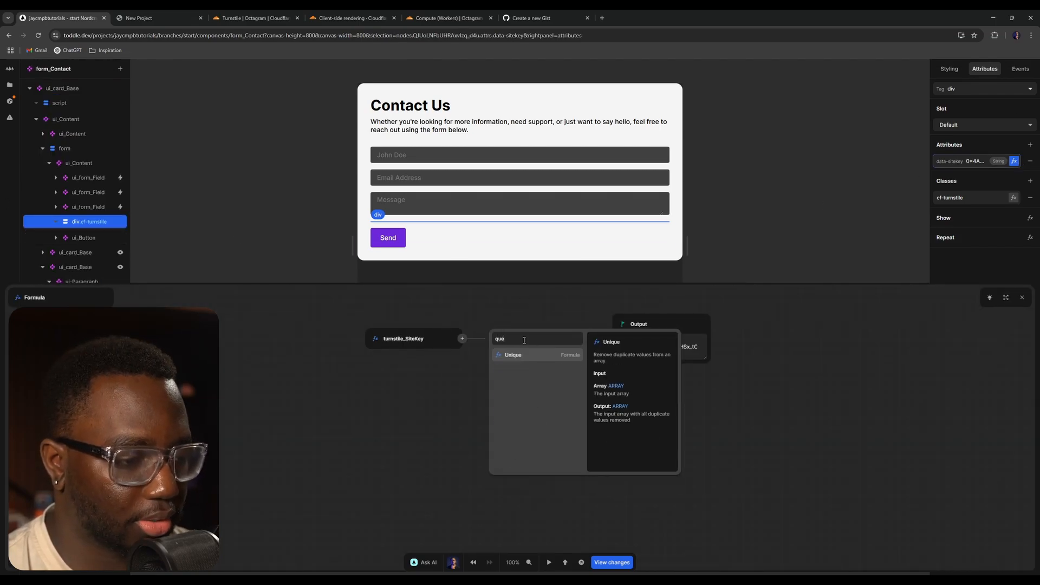
{"action": "key", "text": "BackSpace"}
{"action": "key", "text": "BackSpace"}
{"action": "key", "text": "BackSpace"}
{"action": "key", "text": "BackSpace"}
{"action": "key", "text": "BackSpace"}
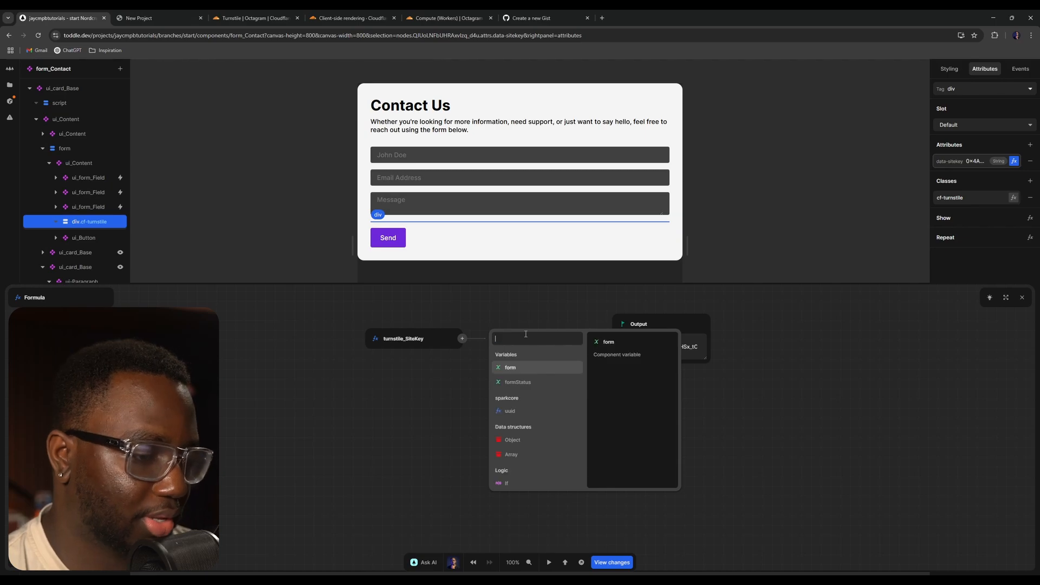
{"action": "key", "text": "Escape"}
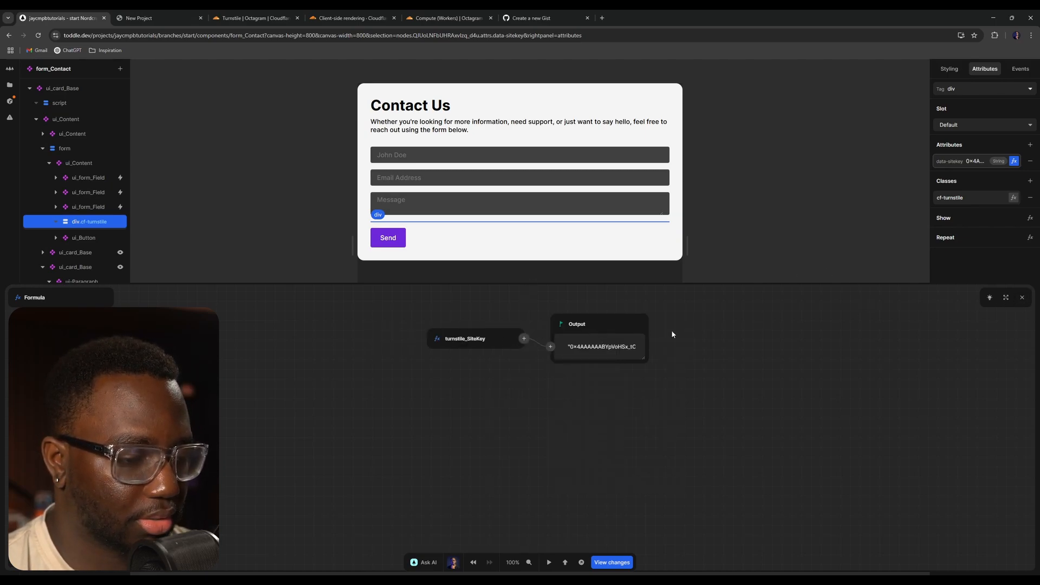
{"action": "left_click", "coordinate": [1022, 297]}
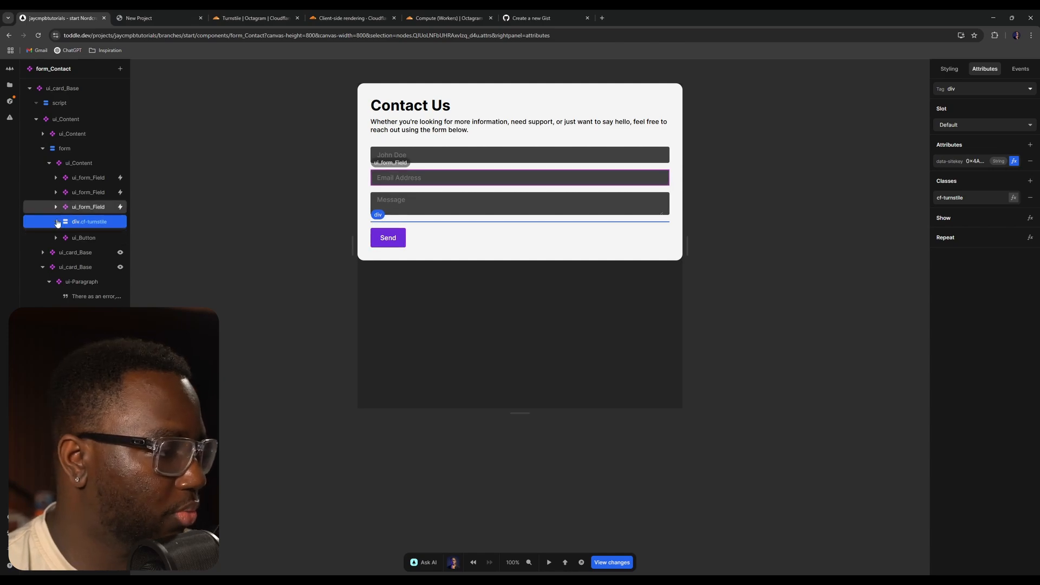
- Create a new project formula named turnstile_GetToken
{"action": "left_click", "coordinate": [10, 85]}
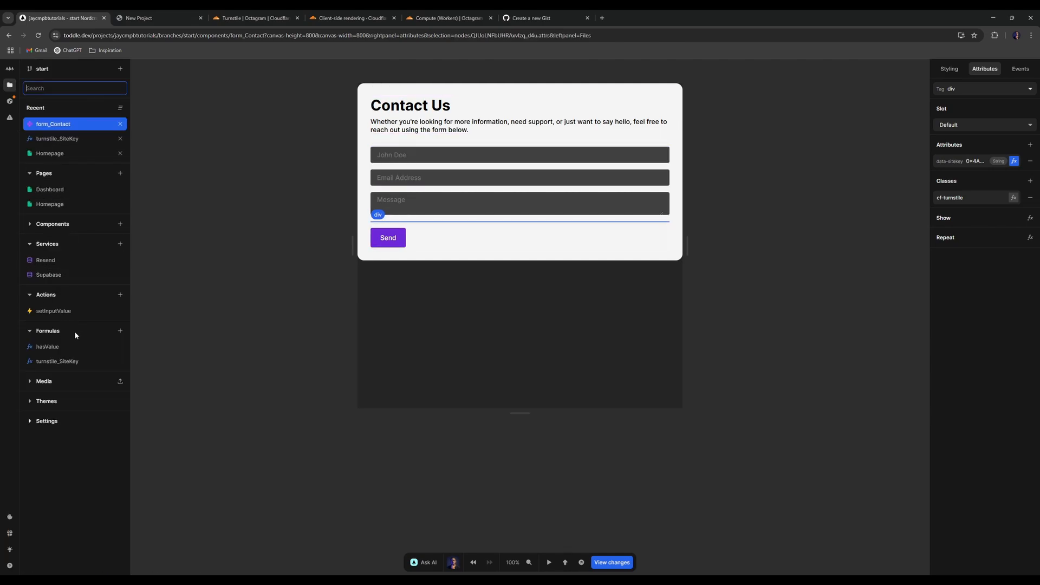
{"action": "left_click", "coordinate": [120, 331]}
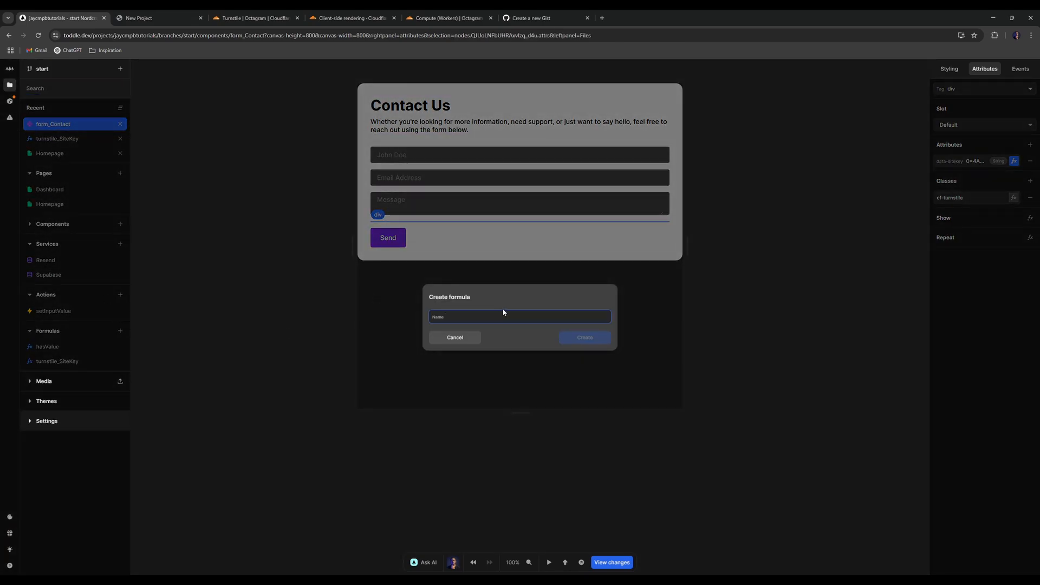
{"action": "type", "text": "turnstile_GetToken"}
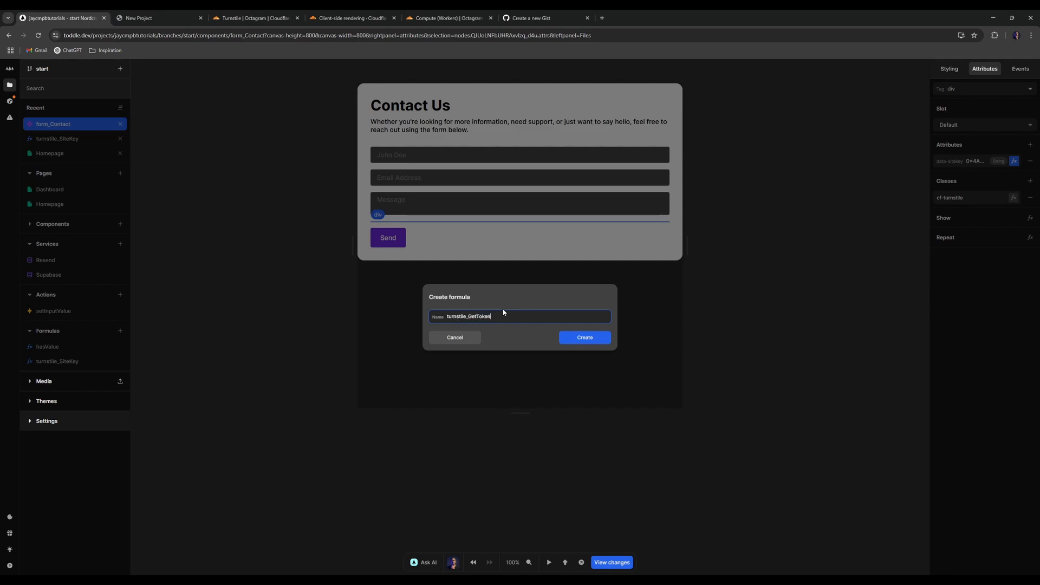
{"action": "key", "text": "Return"}
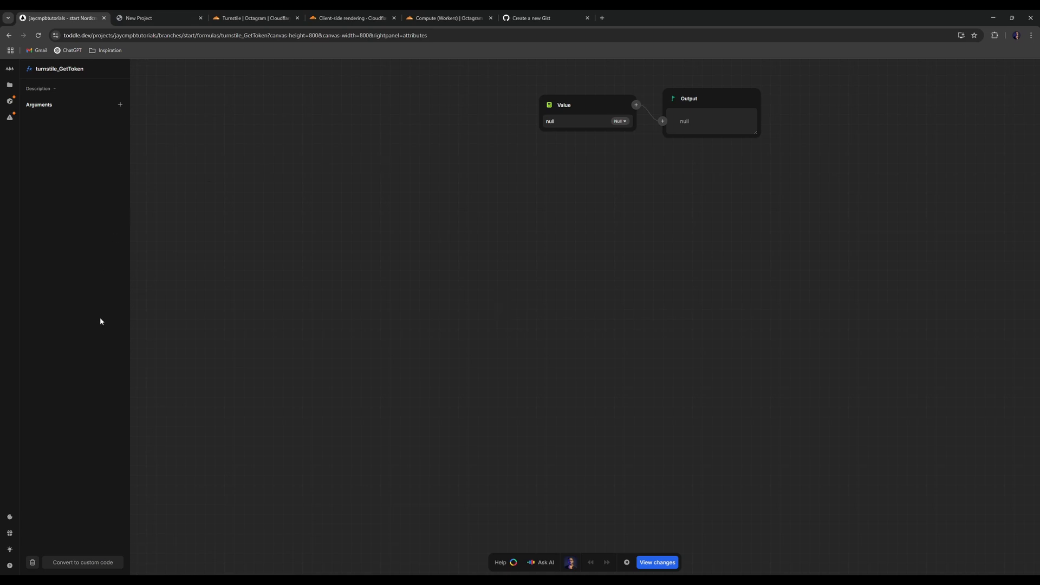
- Convert turnstile_GetToken to custom code and paste a function returning the cf-turnstile-response input's value
{"action": "left_click", "coordinate": [83, 563]}
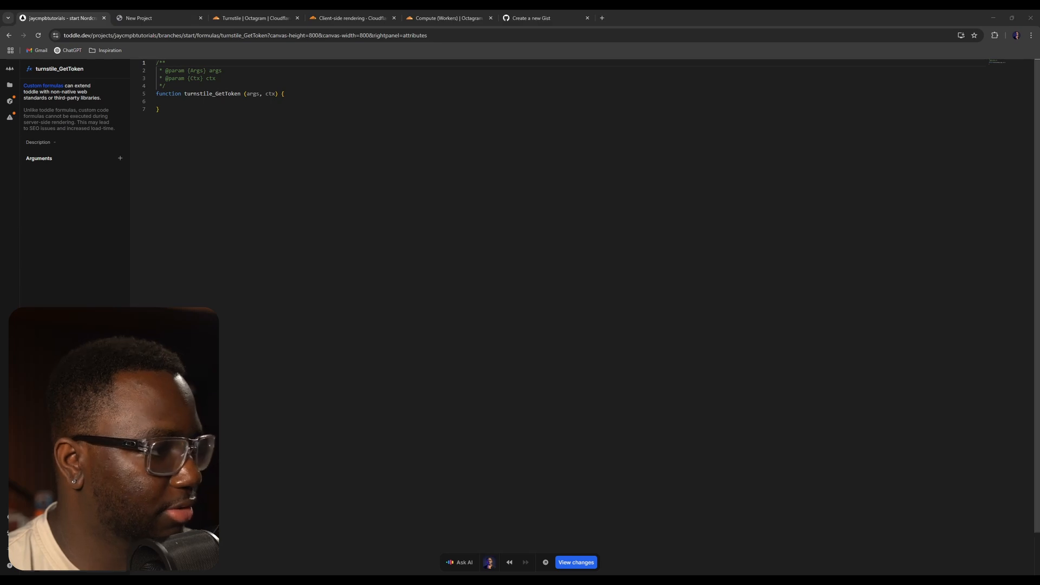
{"action": "key", "text": "alt+Tab"}
{"action": "key", "text": "ctrl+v"}
{"action": "key", "text": "ctrl+plus"}
{"action": "key", "text": "ctrl+plus"}
{"action": "key", "text": "ctrl+plus"}
{"action": "key", "text": "ctrl+plus"}
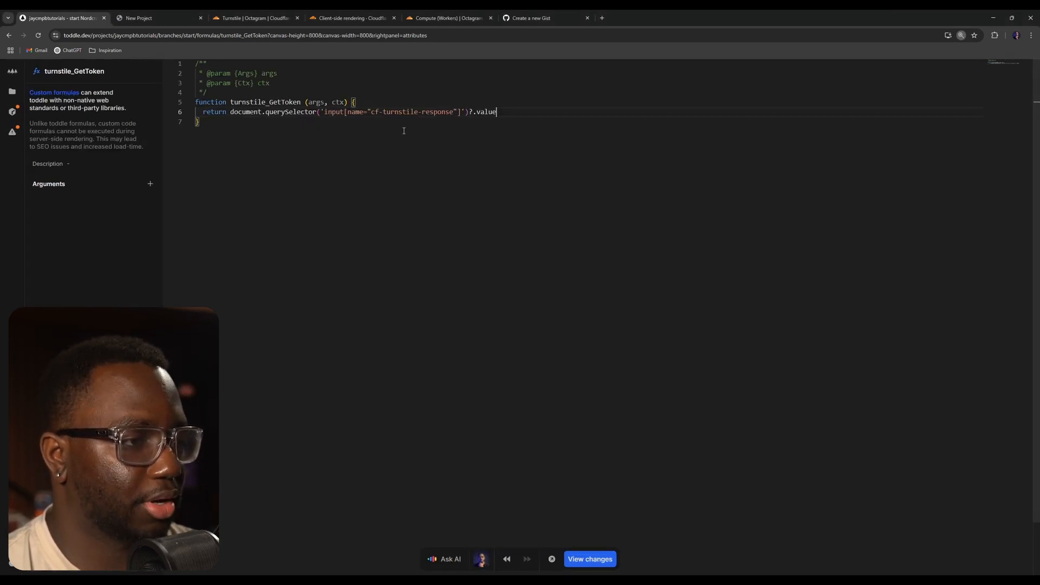
- Indent the return statement inside the turnstile_GetToken function
{"action": "left_click", "coordinate": [284, 133]}
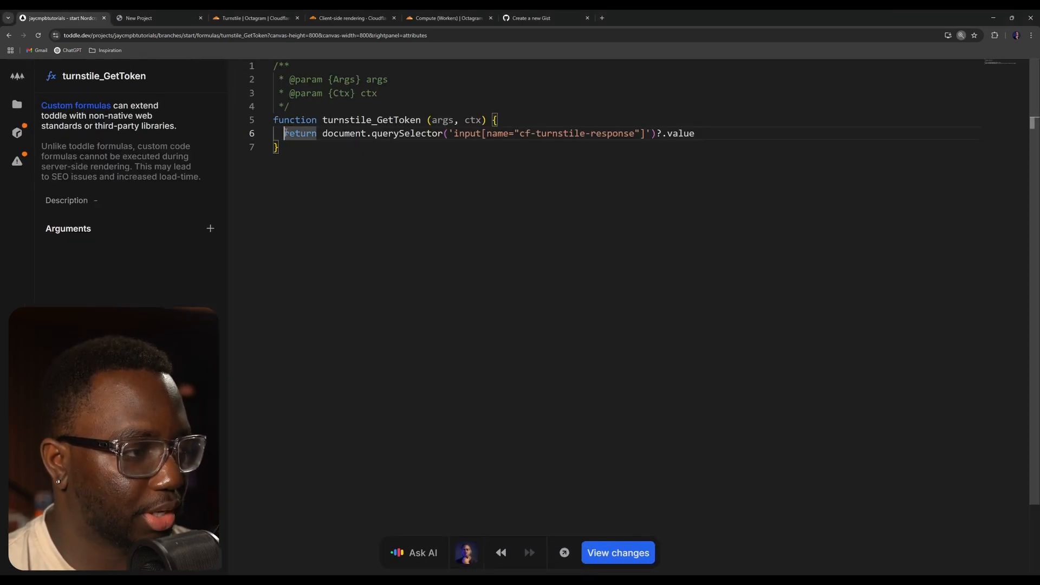
{"action": "key", "text": "BackSpace"}
{"action": "key", "text": "Tab"}
{"action": "left_click", "coordinate": [374, 152]}
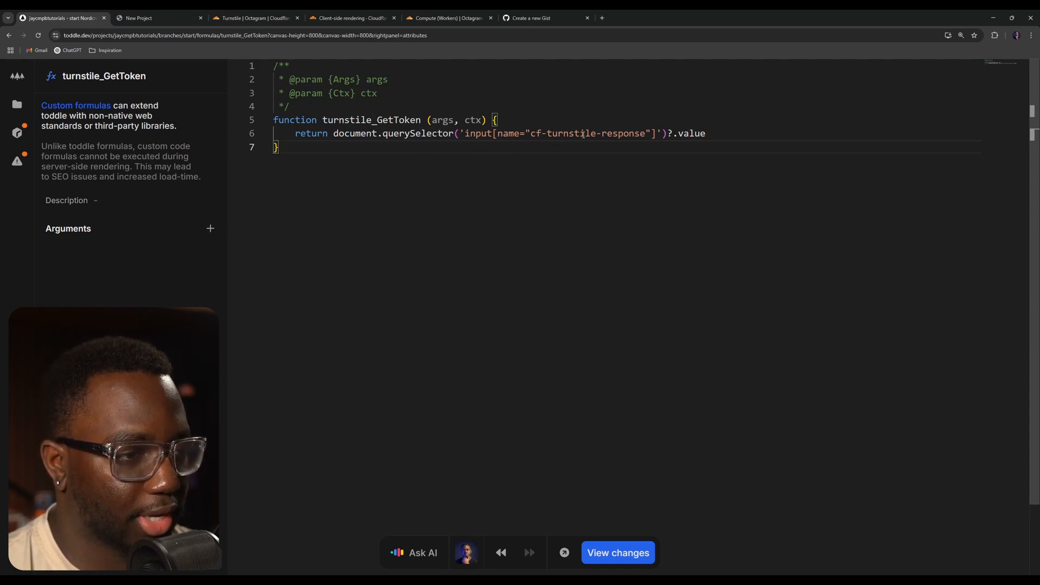
{"action": "left_click_drag", "start_coordinate": [754, 133], "coordinate": [612, 133]}
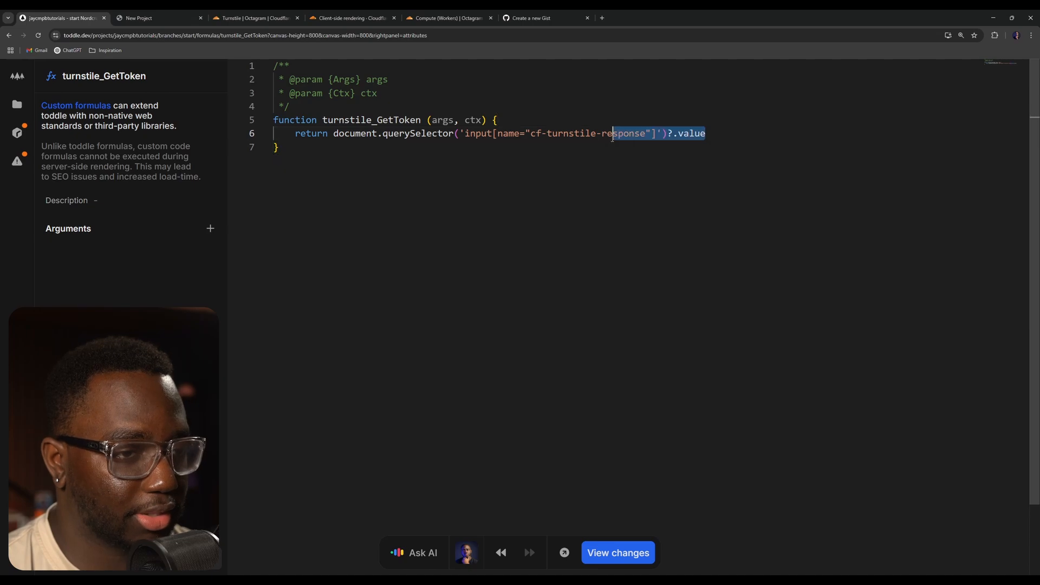
- Return to the form_Contact component and select the cf-turnstile div on the canvas
{"action": "left_click", "coordinate": [502, 218]}
{"action": "key", "text": "alt+Left"}
{"action": "key", "text": "ctrl+minus"}
{"action": "key", "text": "ctrl+minus"}
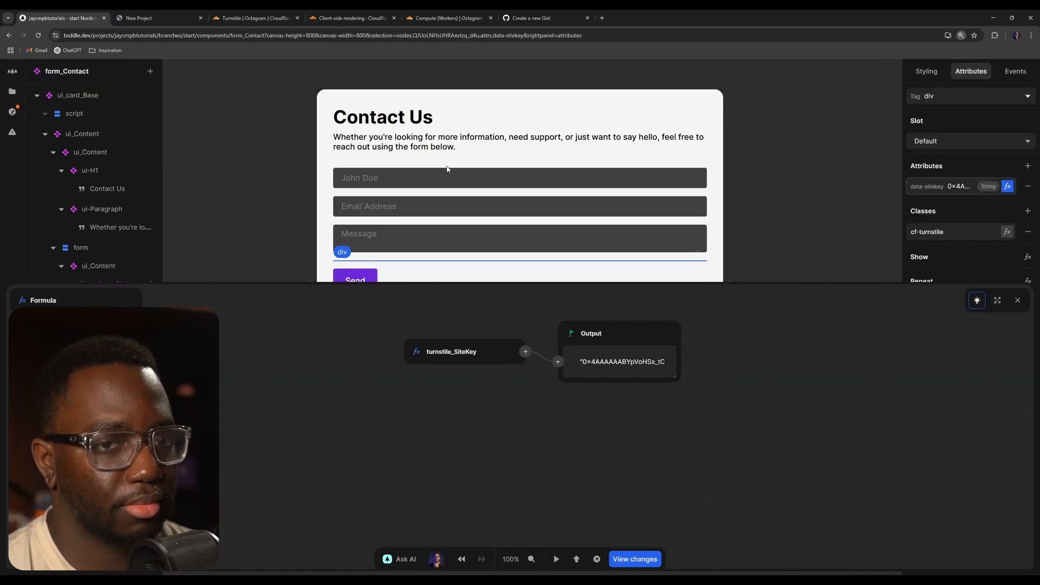
{"action": "key", "text": "Escape"}
{"action": "key", "text": "ctrl+minus"}
{"action": "key", "text": "Escape"}
{"action": "key", "text": "ctrl+minus"}
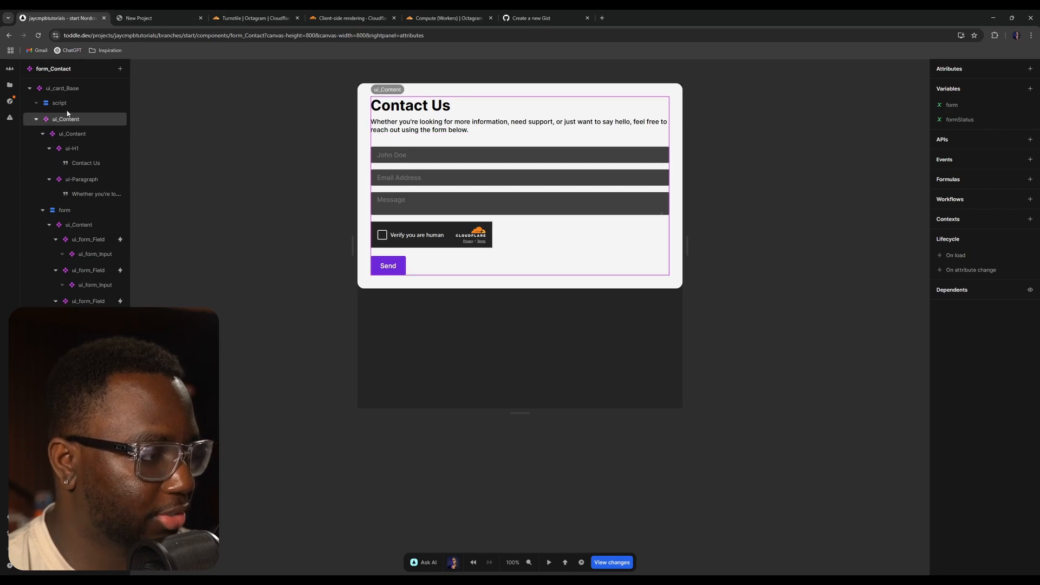
{"action": "left_click", "coordinate": [9, 85]}
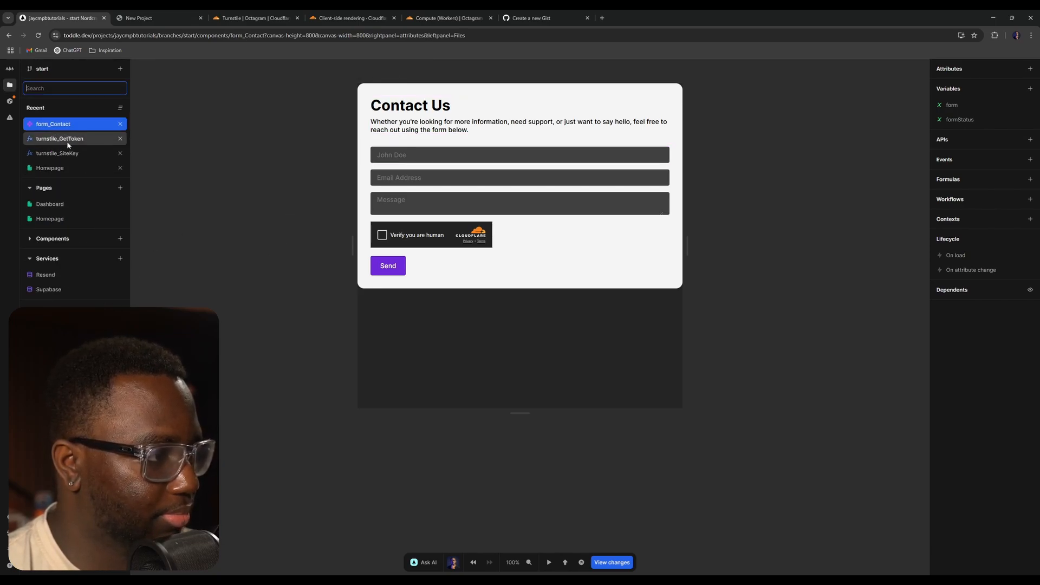
{"action": "left_click", "coordinate": [442, 231]}
{"action": "left_click", "coordinate": [442, 232]}
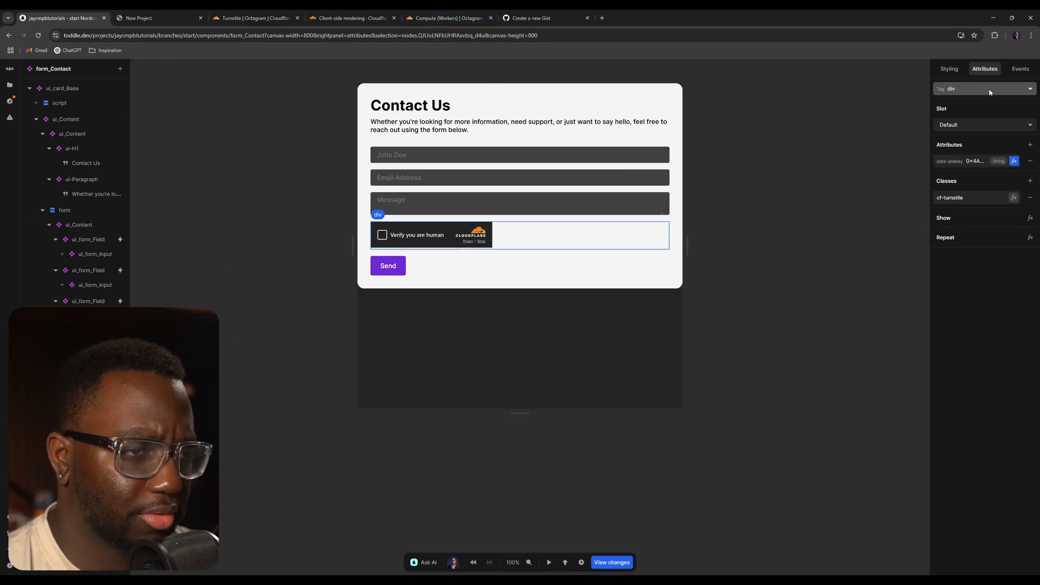
- Search the Turnstile client-side rendering docs for the flexible widget size example
{"action": "left_click", "coordinate": [433, 18]}
{"action": "left_click", "coordinate": [352, 18]}
{"action": "key", "text": "ctrl+f"}
{"action": "type", "text": "f"}
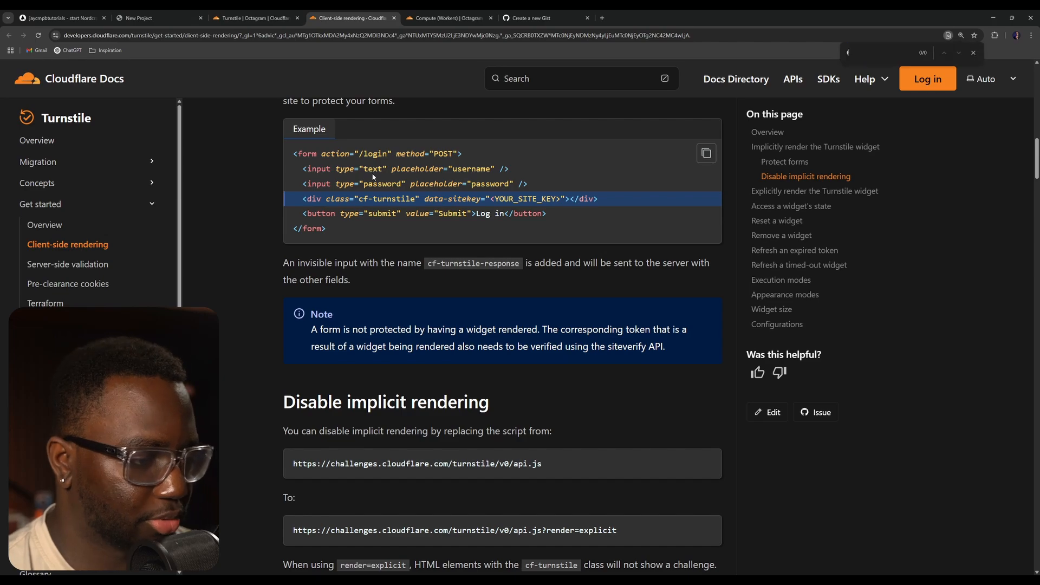
{"action": "type", "text": "lk"}
{"action": "key", "text": "BackSpace"}
{"action": "type", "text": "esxi"}
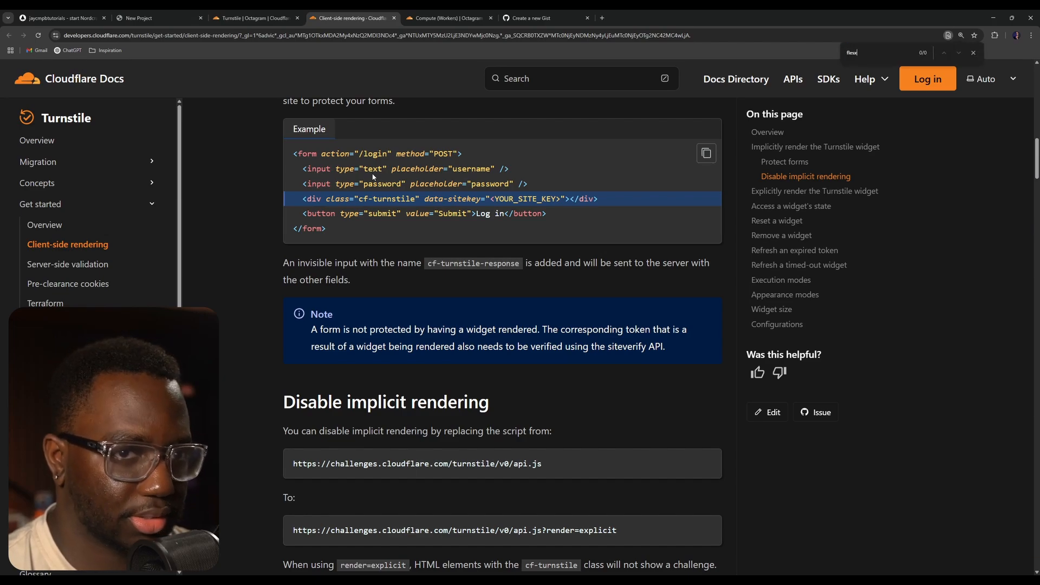
{"action": "type", "text": "xible"}
{"action": "scroll", "coordinate": [370, 326], "scroll_direction": "down", "scroll_amount": 2}
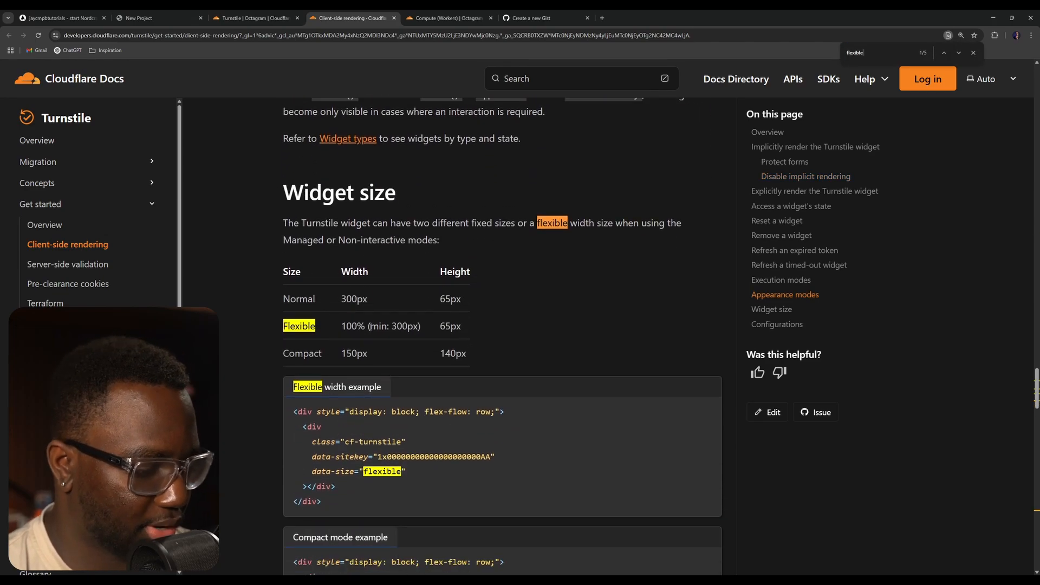
- Add a data-size attribute to the cf-turnstile div
{"action": "left_click", "coordinate": [152, 18]}
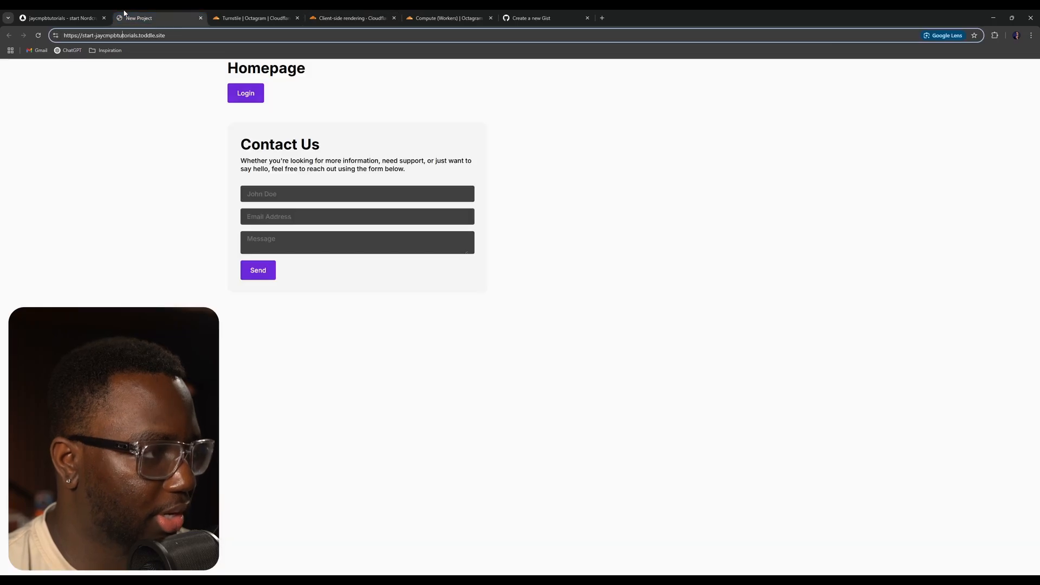
{"action": "left_click", "coordinate": [94, 14]}
{"action": "left_click", "coordinate": [1030, 146]}
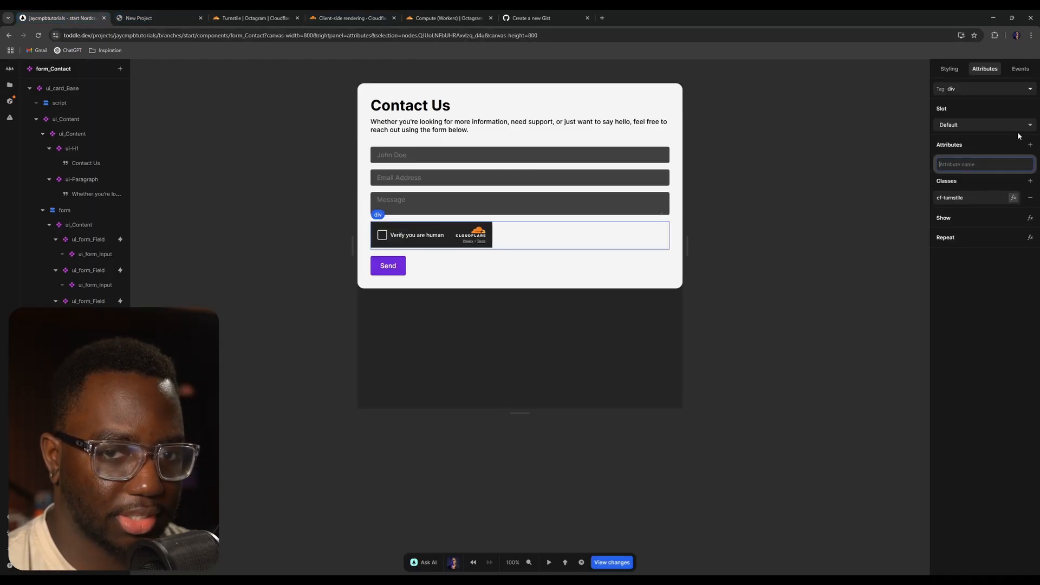
{"action": "type", "text": "dat"}
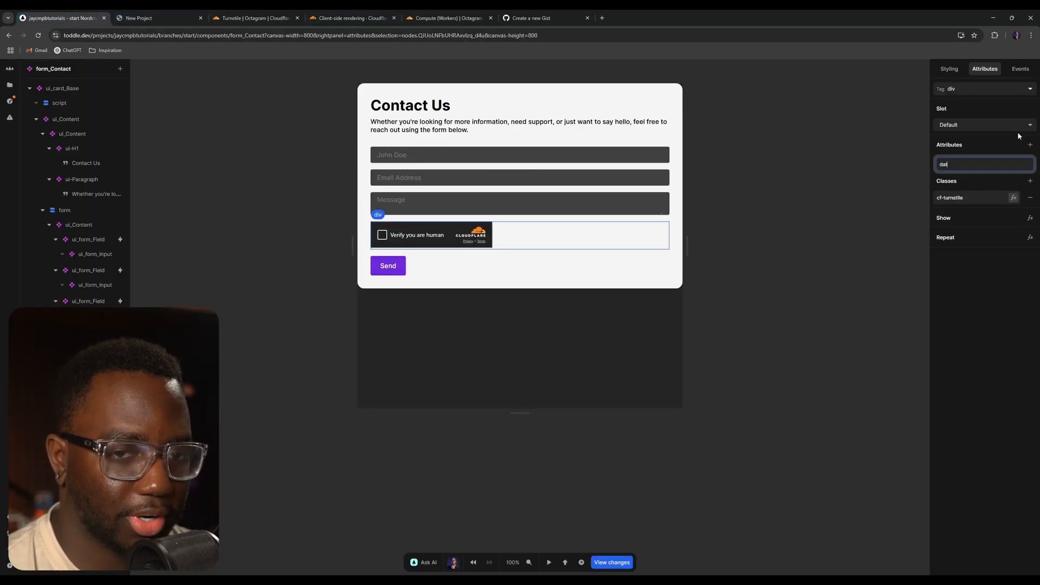
{"action": "type", "text": "a-sitekey"}
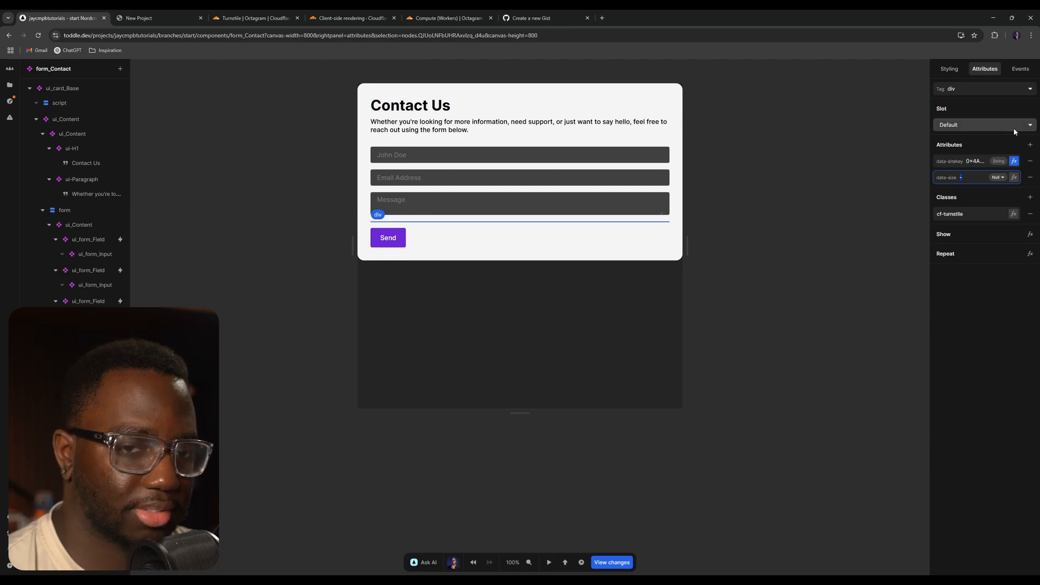
{"action": "type", "text": "lexible"}
{"action": "left_click", "coordinate": [825, 167]}
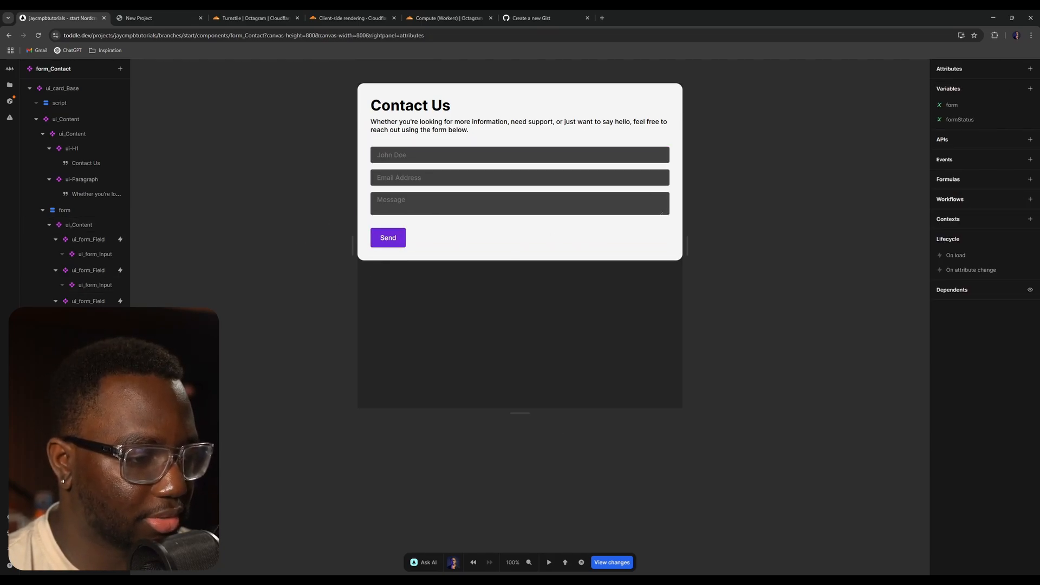
- Open the site preview in the browser and reload it to check the contact form
{"action": "left_click", "coordinate": [581, 562]}
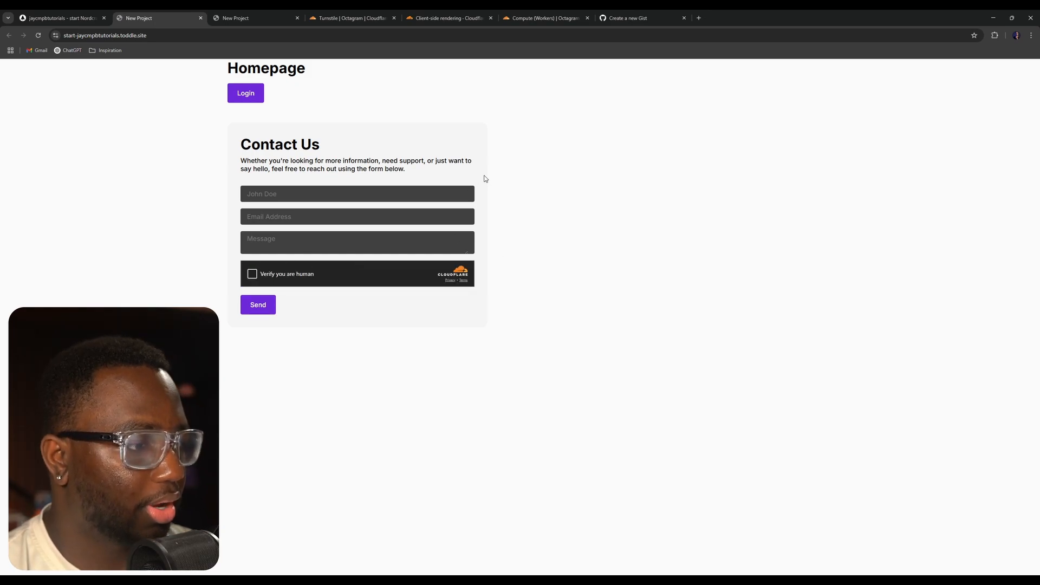
{"action": "key", "text": "ctrl+w"}
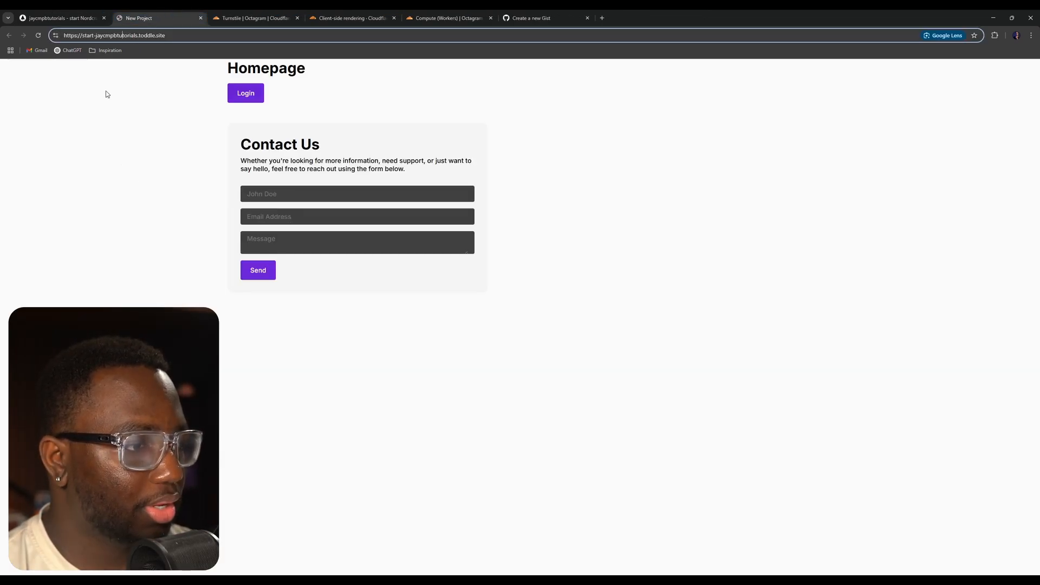
{"action": "key", "text": "Return"}
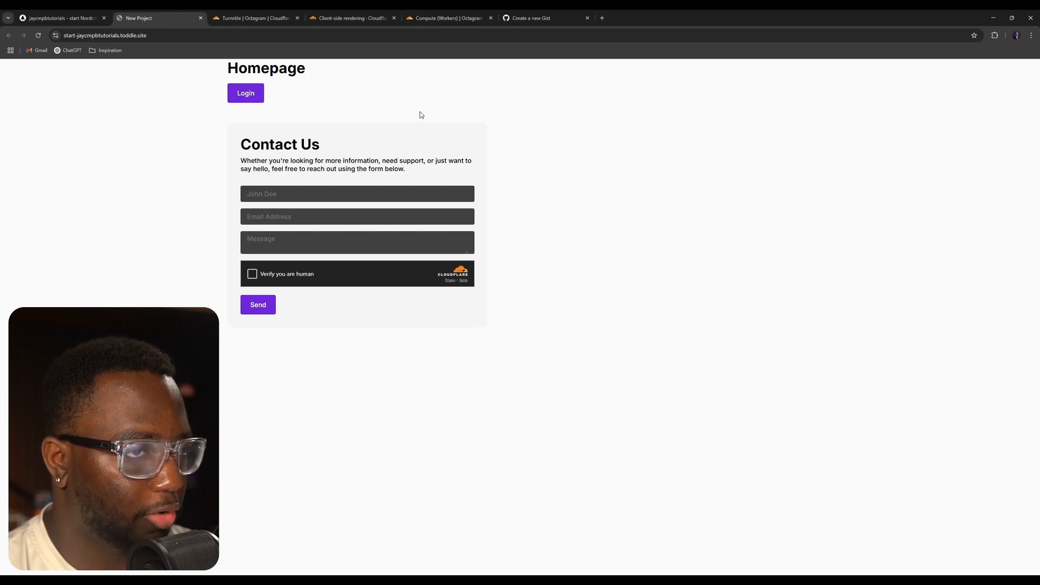
- Return to the editor and inspect the keys of the form variable's initial value formula, including cf_token
{"action": "left_click", "coordinate": [60, 17]}
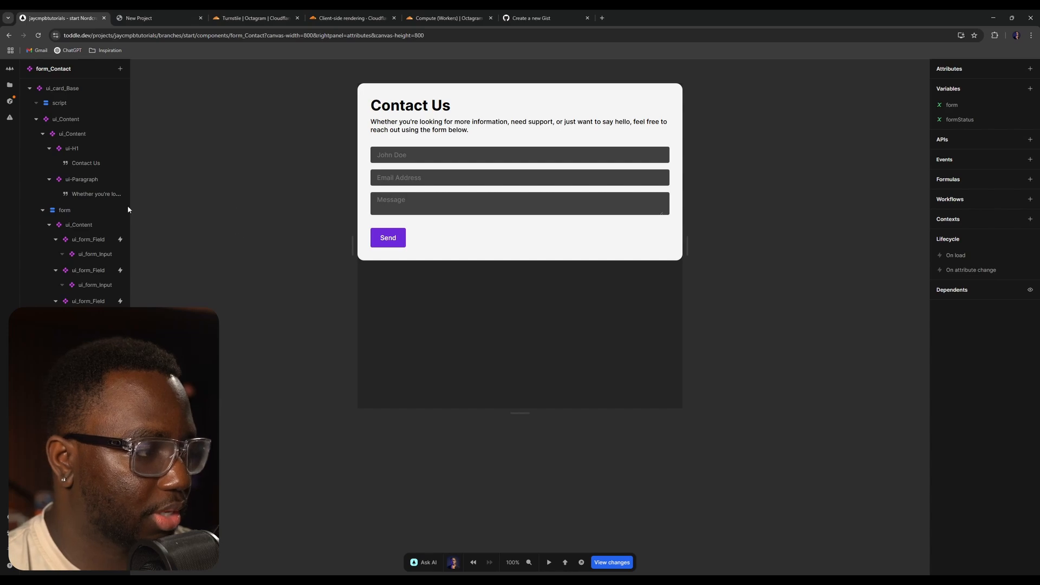
{"action": "left_click", "coordinate": [964, 107]}
{"action": "left_click", "coordinate": [913, 148]}
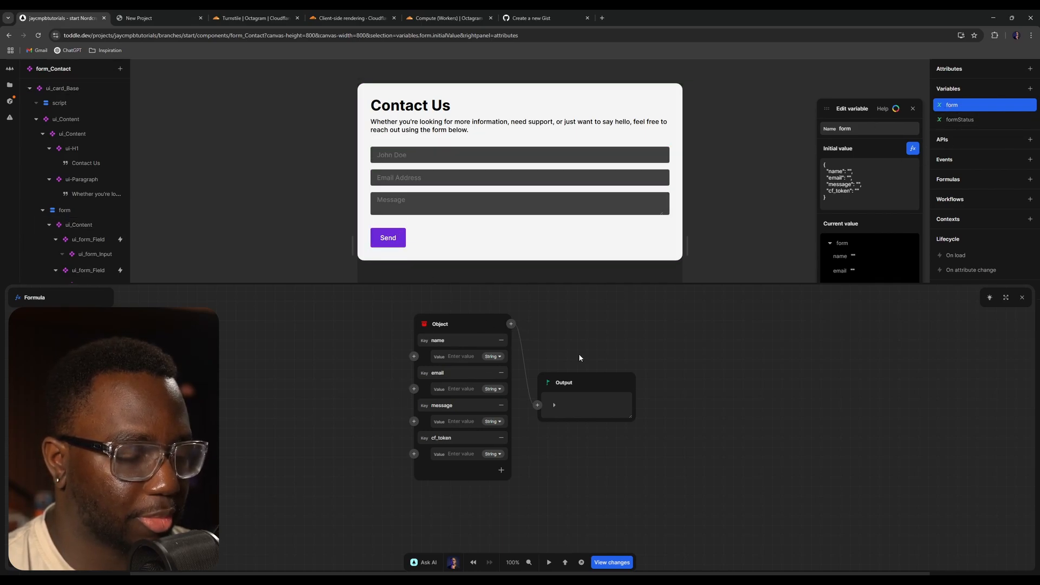
{"action": "left_click", "coordinate": [470, 345]}
{"action": "left_click", "coordinate": [451, 375]}
{"action": "left_click", "coordinate": [459, 405]}
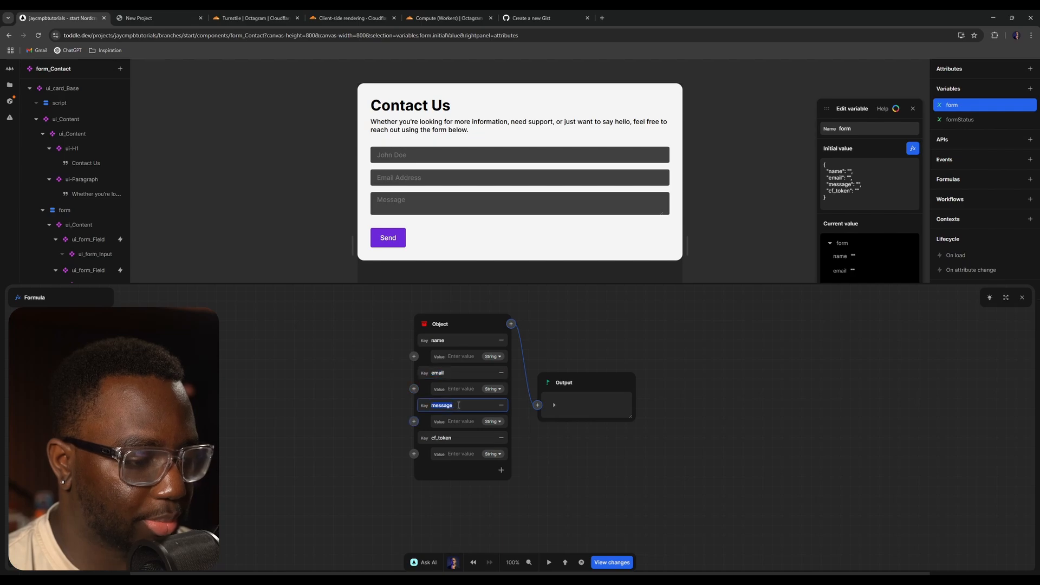
{"action": "left_click", "coordinate": [456, 438]}
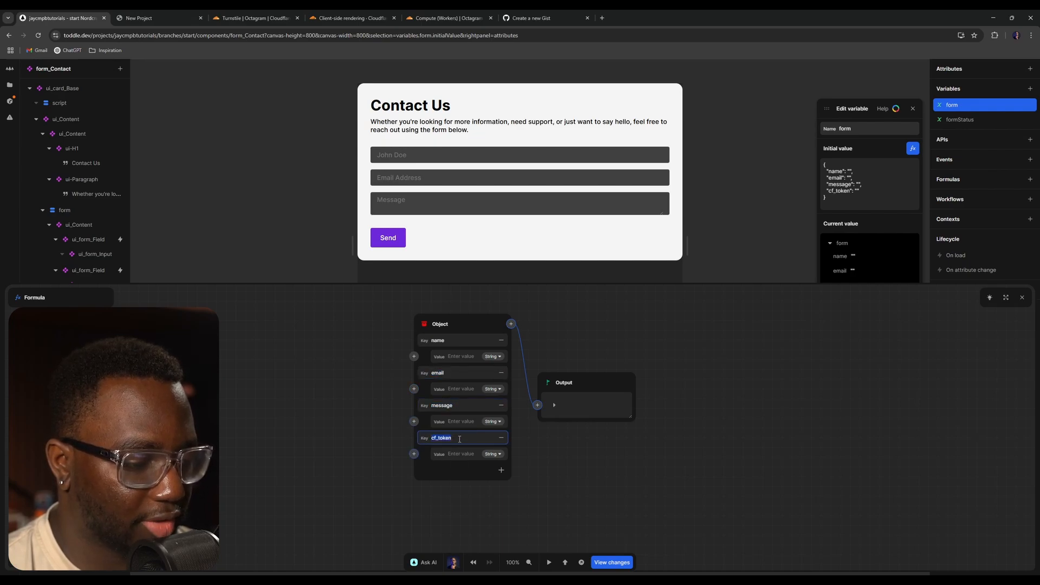
{"action": "left_click", "coordinate": [459, 439]}
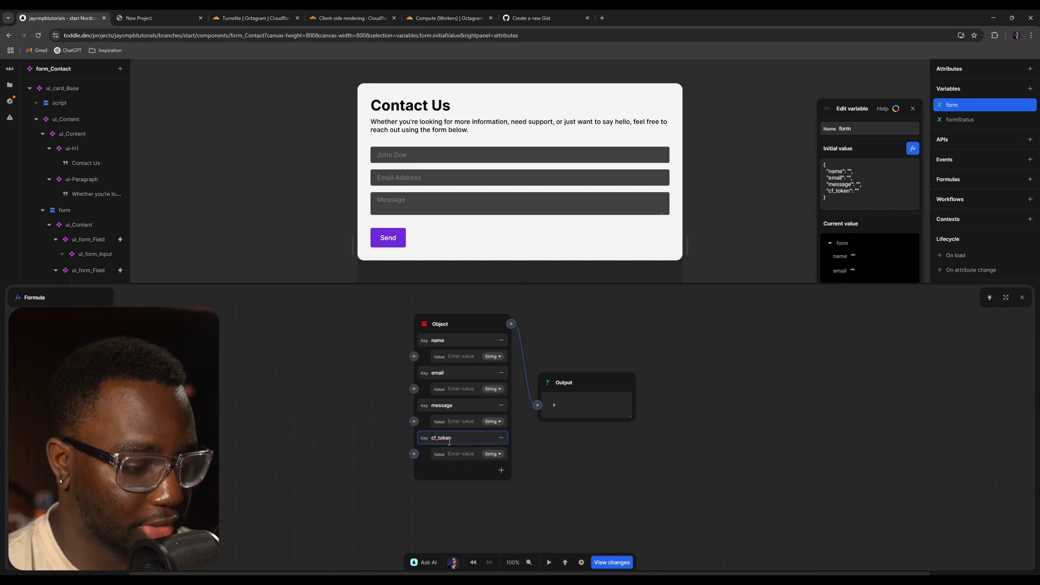
{"action": "left_click", "coordinate": [686, 469]}
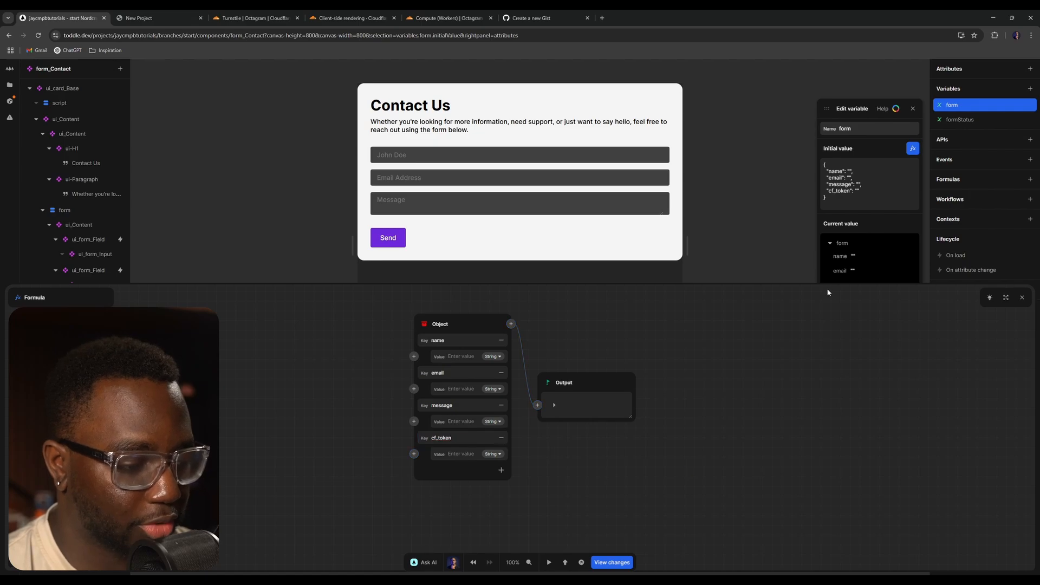
{"action": "left_click", "coordinate": [1022, 297]}
{"action": "left_click", "coordinate": [913, 108]}
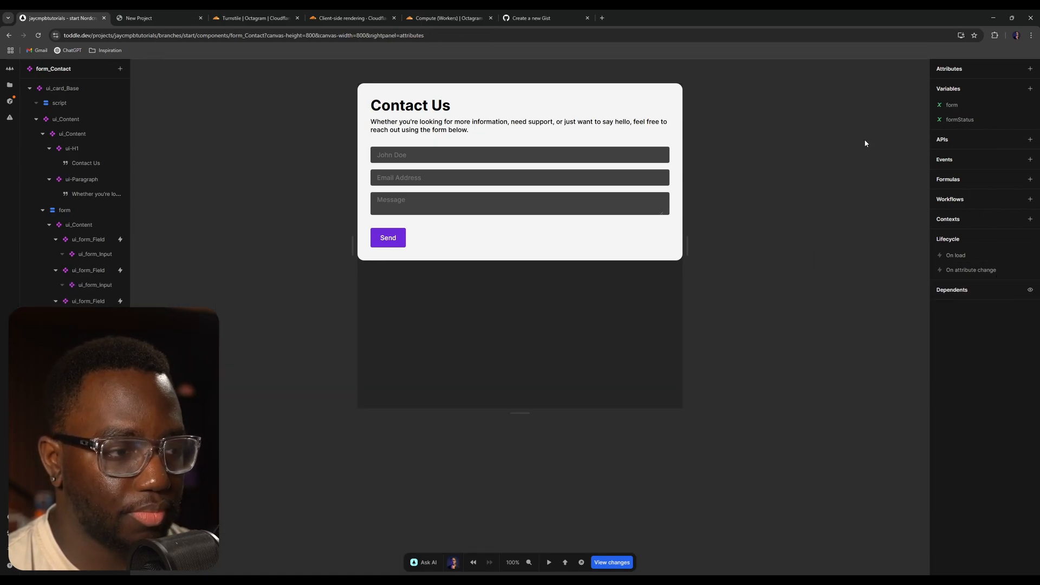
- Add a Set: form action after Prevent Default in the form element's submit event
{"action": "left_click", "coordinate": [87, 212]}
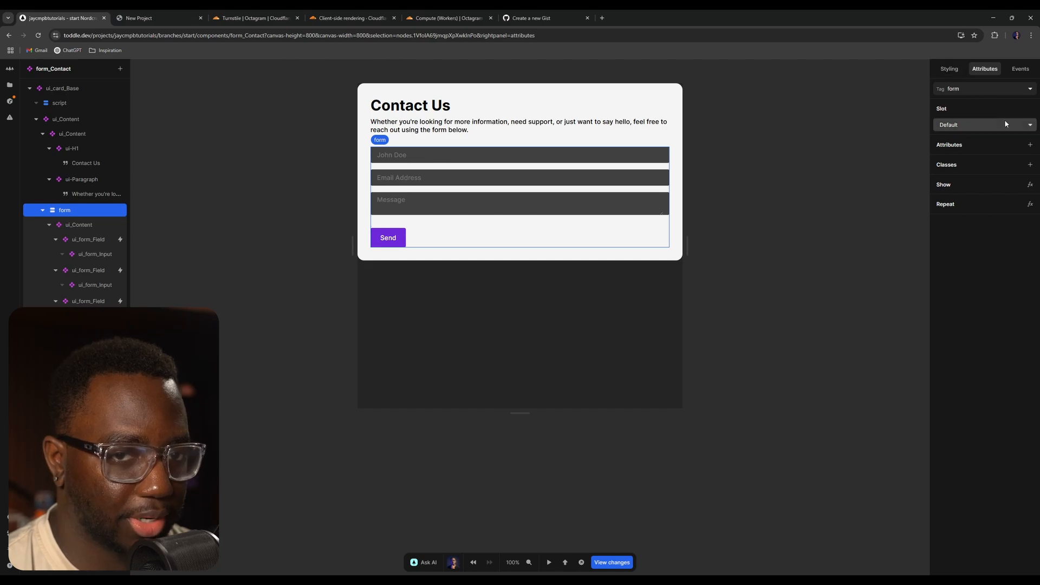
{"action": "left_click", "coordinate": [1021, 68]}
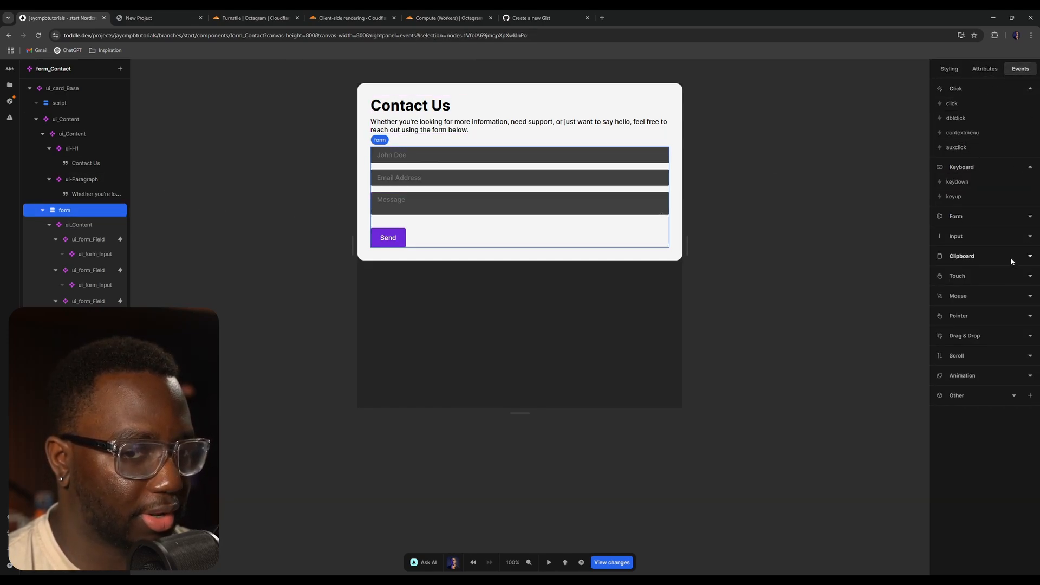
{"action": "left_click", "coordinate": [986, 214]}
{"action": "left_click", "coordinate": [958, 231]}
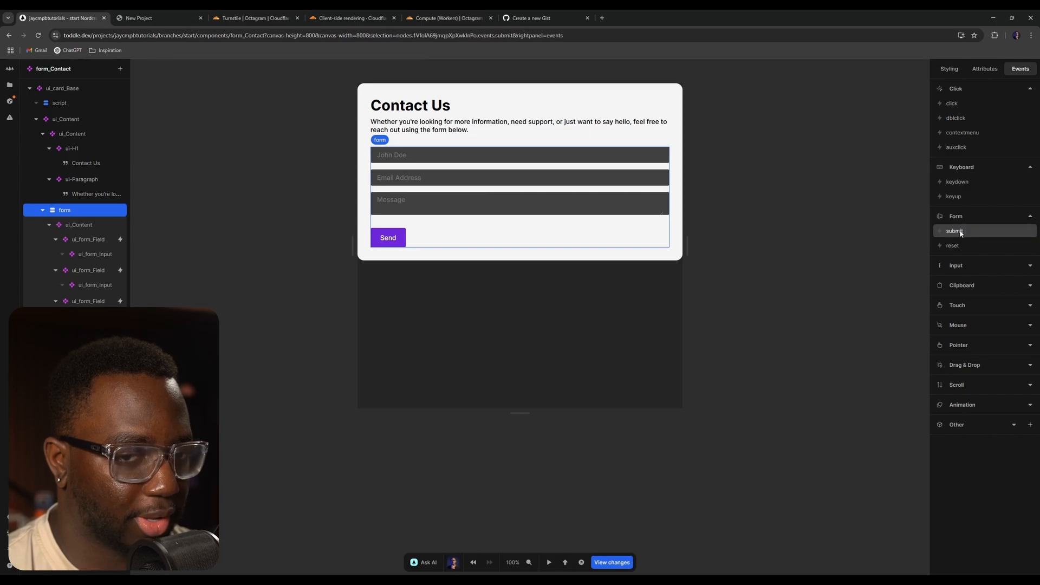
{"action": "left_click", "coordinate": [855, 189]}
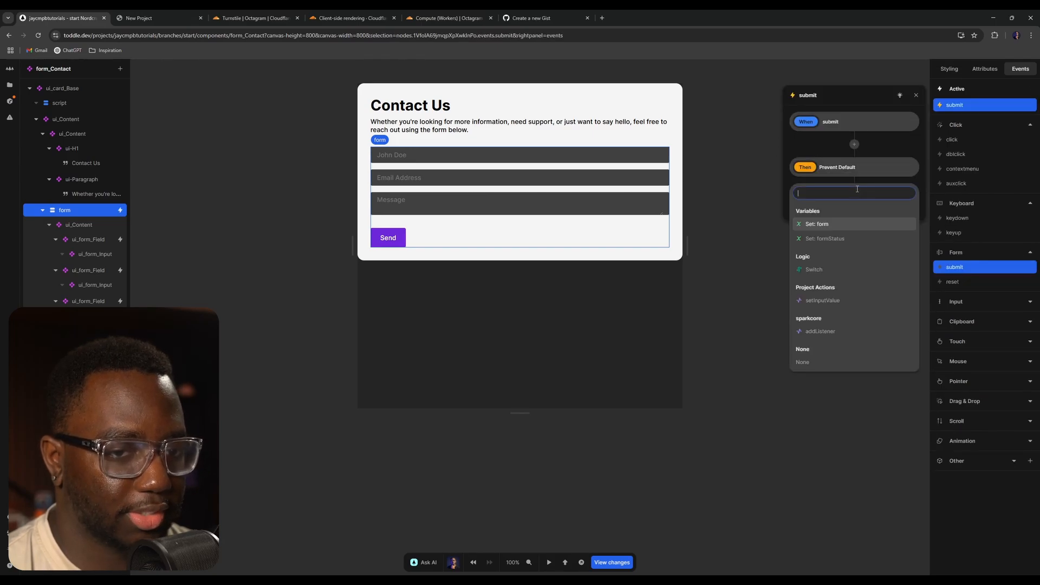
{"action": "left_click", "coordinate": [854, 224]}
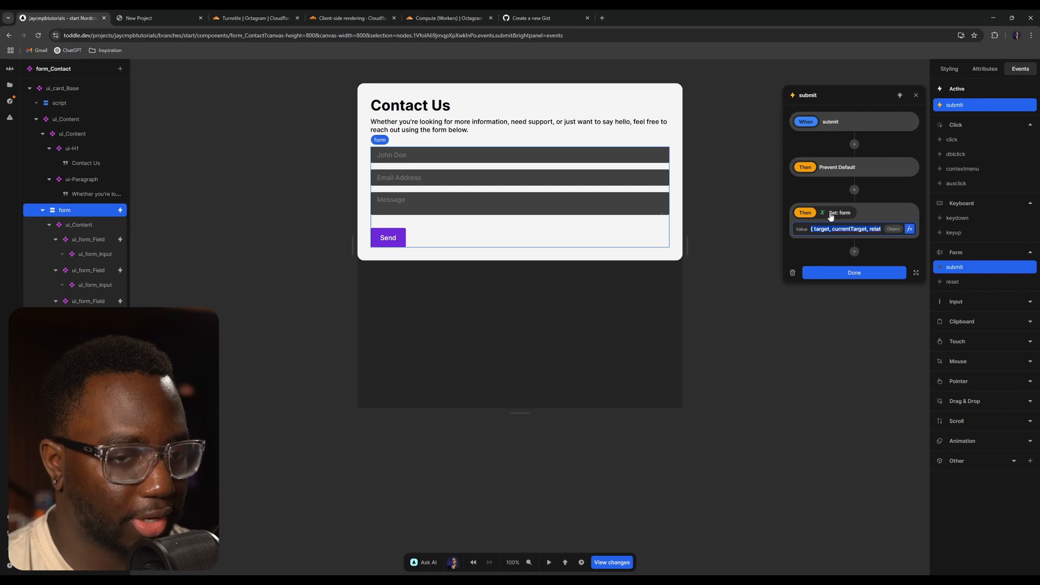
- Build the Set value formula so the form variable's cf_token path is set to the turnstile_GetToken formula
{"action": "left_click", "coordinate": [909, 228]}
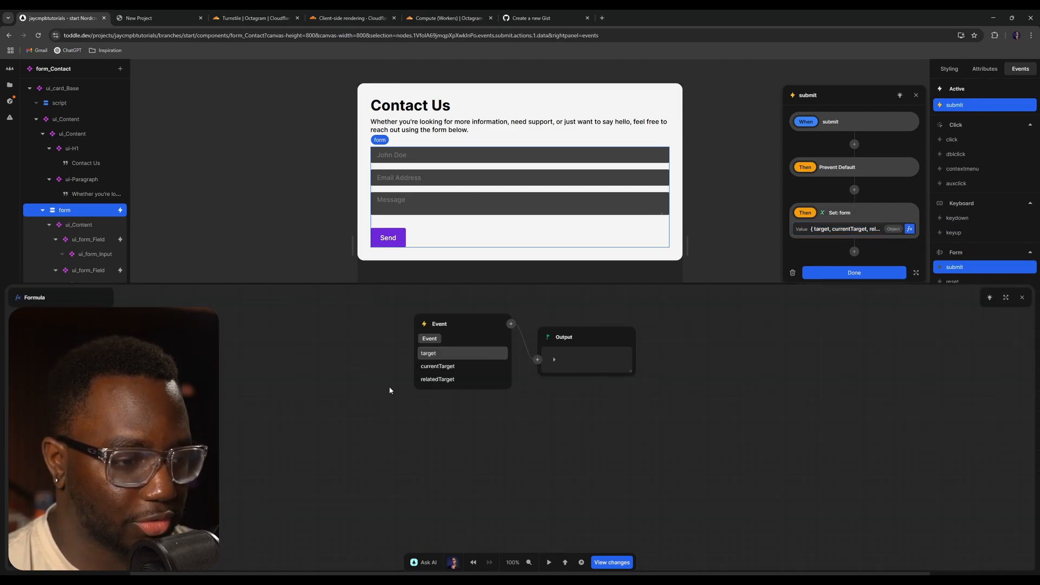
{"action": "left_click", "coordinate": [425, 322]}
{"action": "left_click", "coordinate": [486, 362]}
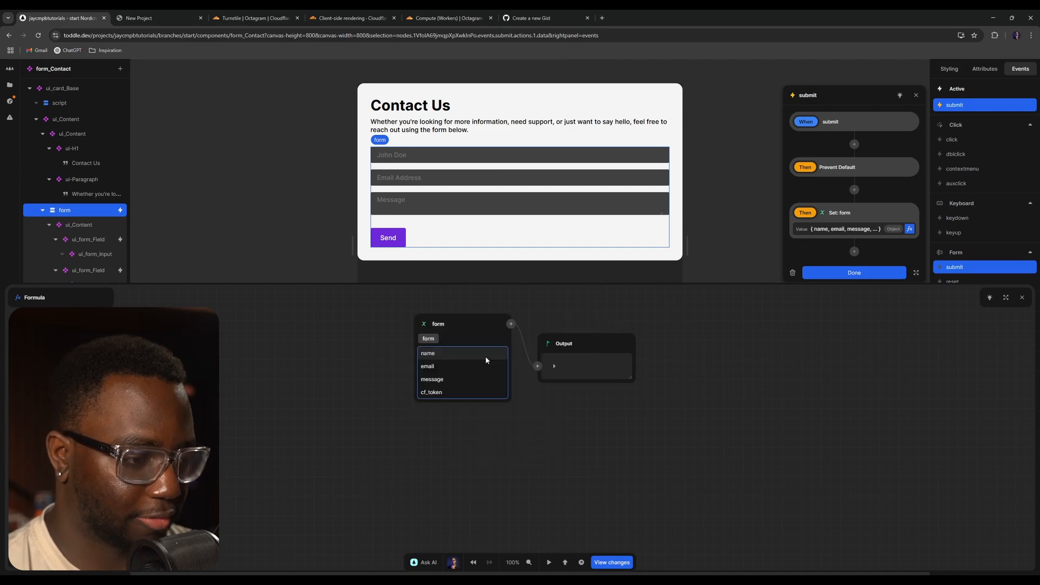
{"action": "left_click", "coordinate": [511, 324]}
{"action": "type", "text": "set"}
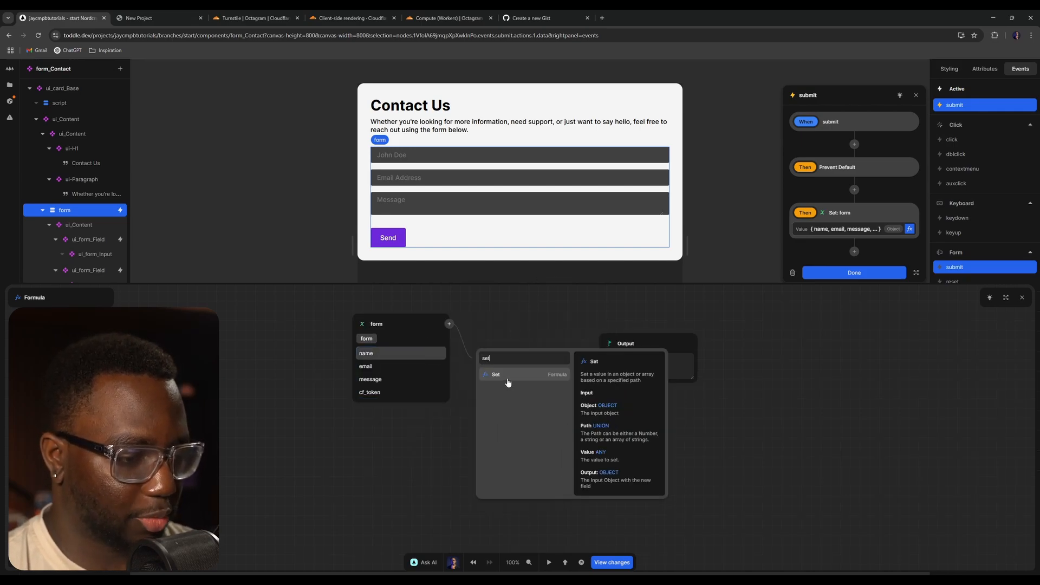
{"action": "left_click", "coordinate": [507, 379]}
{"action": "left_click", "coordinate": [510, 381]}
{"action": "type", "text": "cf_token"}
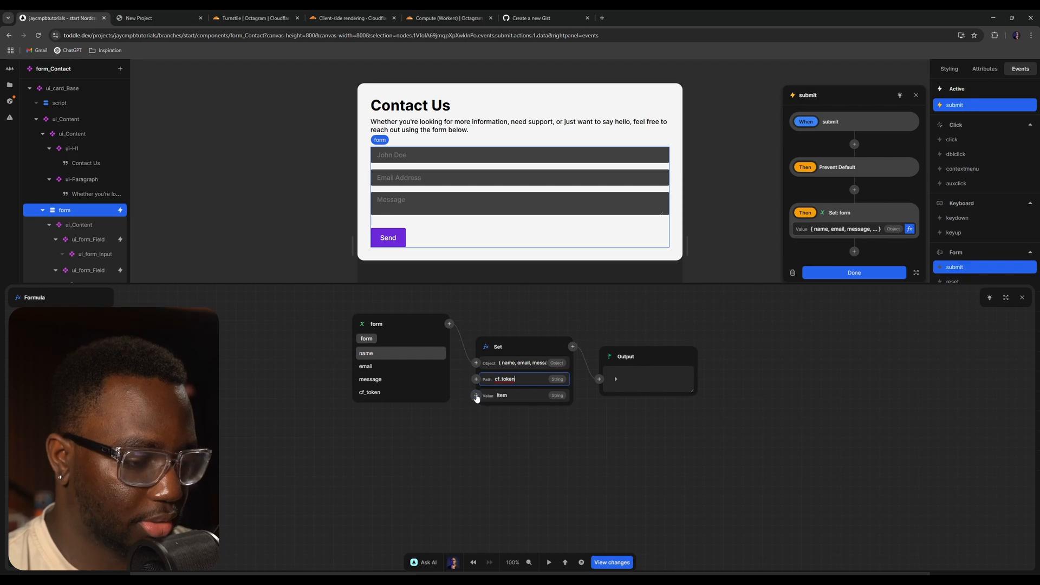
{"action": "left_click", "coordinate": [483, 398]}
{"action": "type", "text": "turns"}
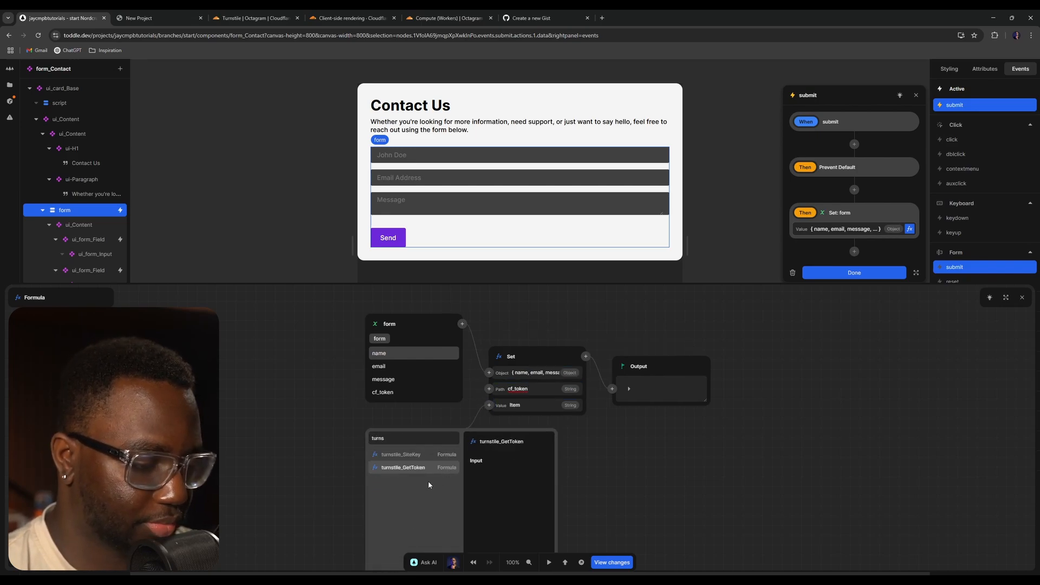
{"action": "left_click", "coordinate": [421, 467]}
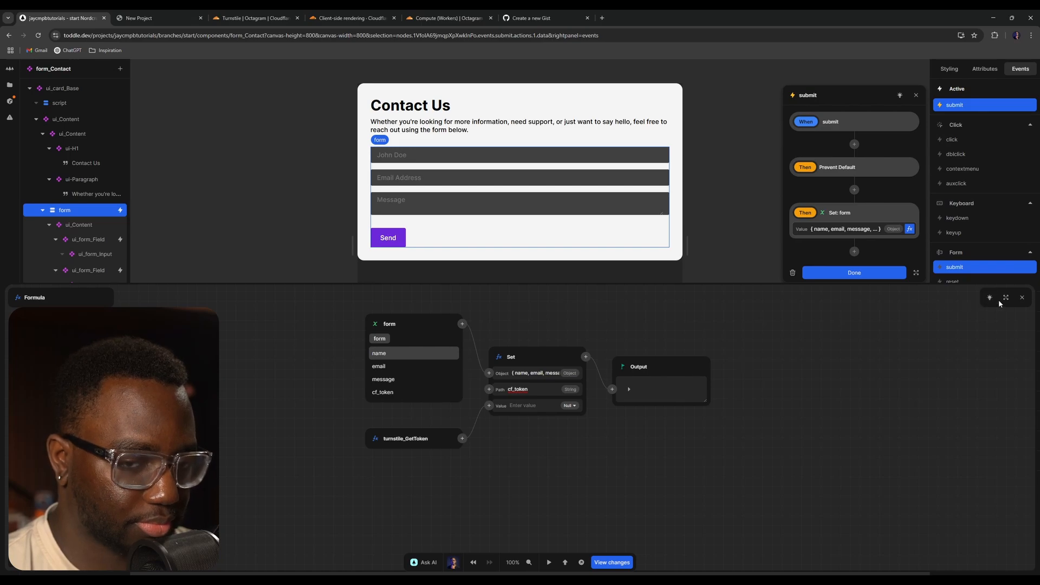
{"action": "left_click", "coordinate": [1023, 297]}
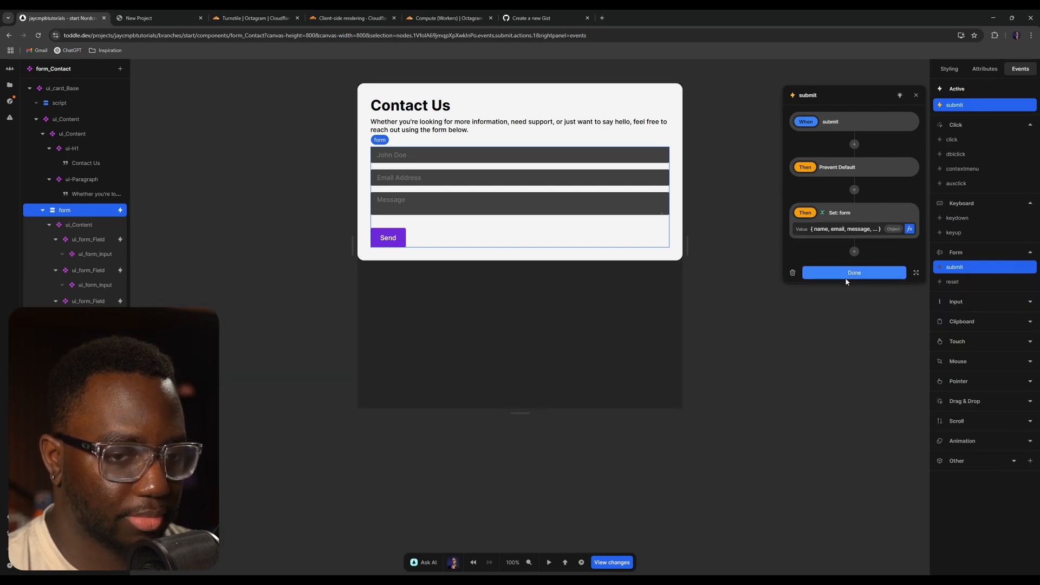
- Add a Log to console action to the submit event that logs the form variable, then finish editing
{"action": "left_click", "coordinate": [854, 251]}
{"action": "type", "text": "l"}
{"action": "key", "text": "BackSpace"}
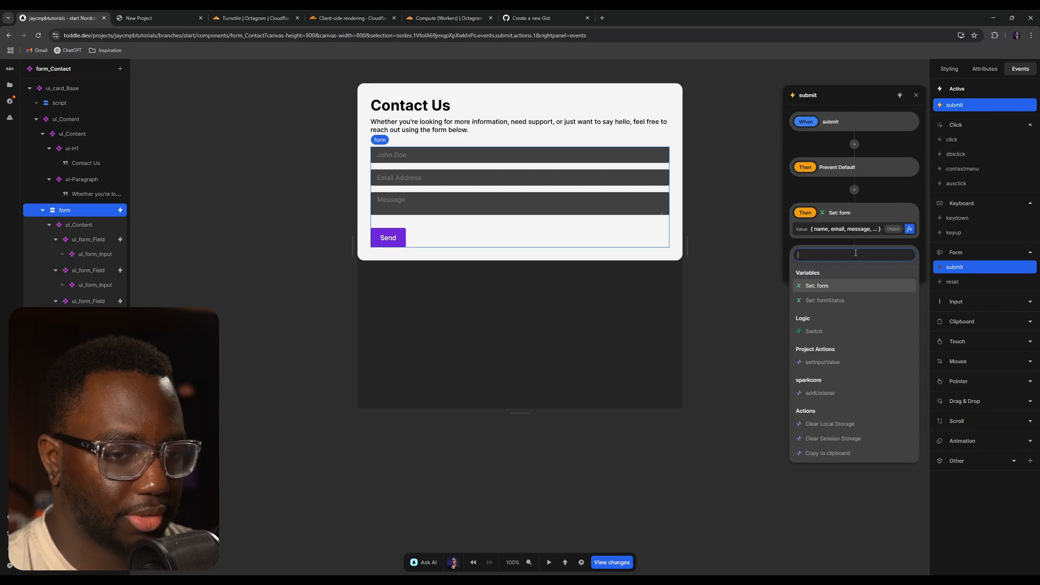
{"action": "type", "text": "log"}
{"action": "key", "text": "Return"}
{"action": "left_click", "coordinate": [909, 306]}
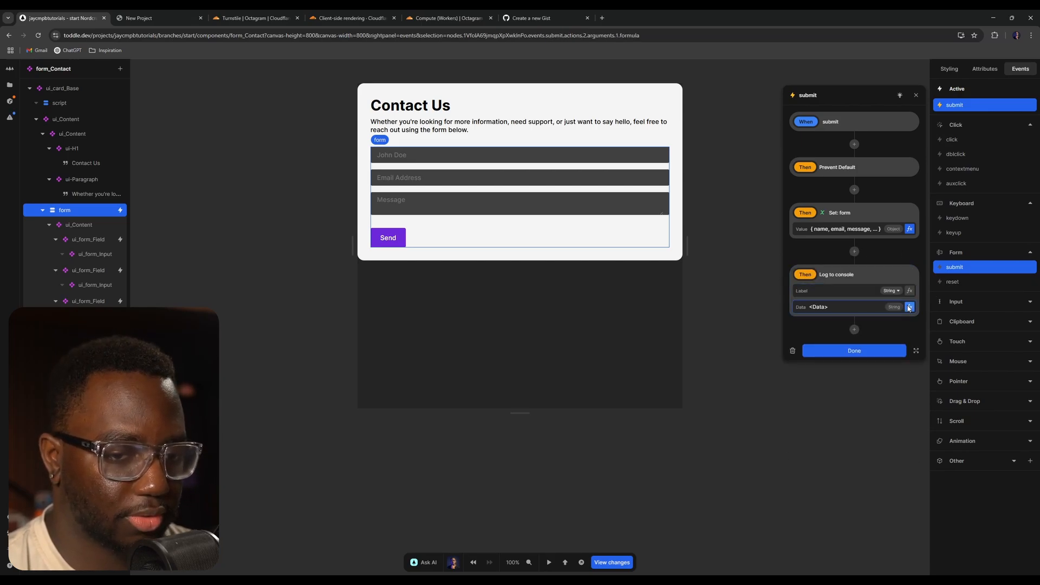
{"action": "left_click", "coordinate": [428, 337]}
{"action": "type", "text": "form"}
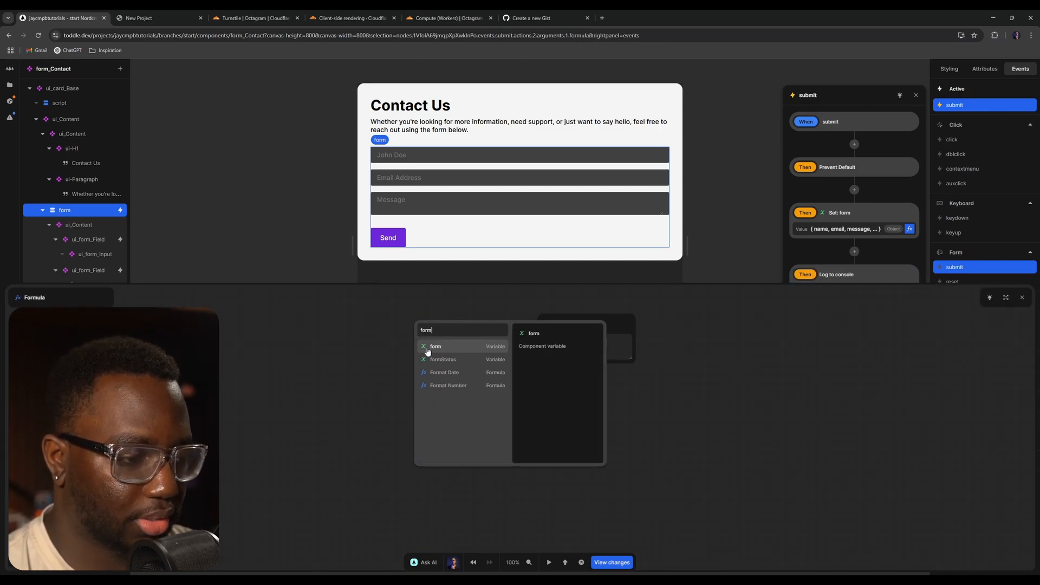
{"action": "key", "text": "Return"}
{"action": "left_click", "coordinate": [1022, 297]}
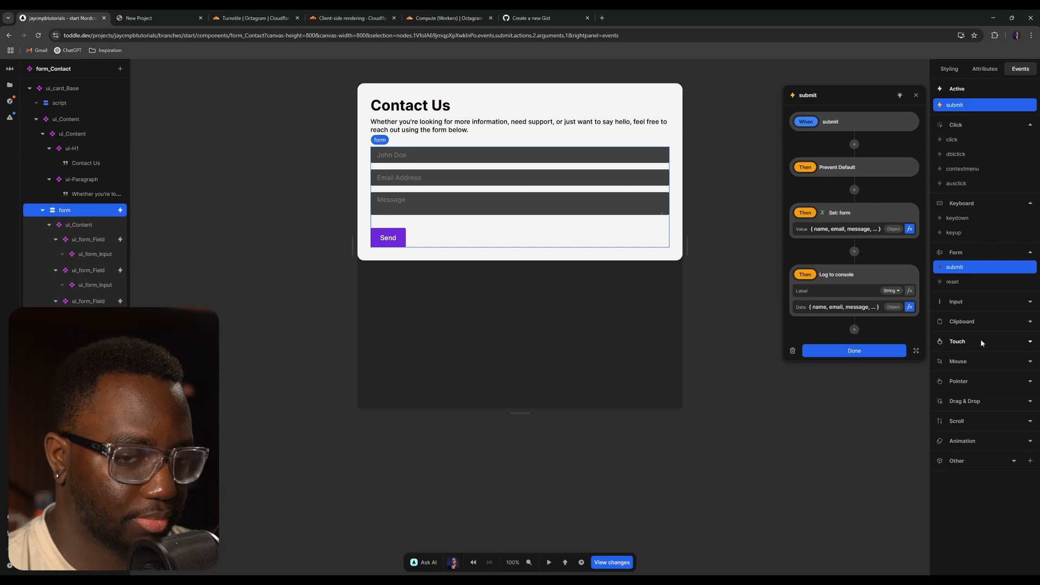
{"action": "left_click", "coordinate": [834, 358]}
- Reload the site preview and open the browser developer console
{"action": "left_click", "coordinate": [185, 14]}
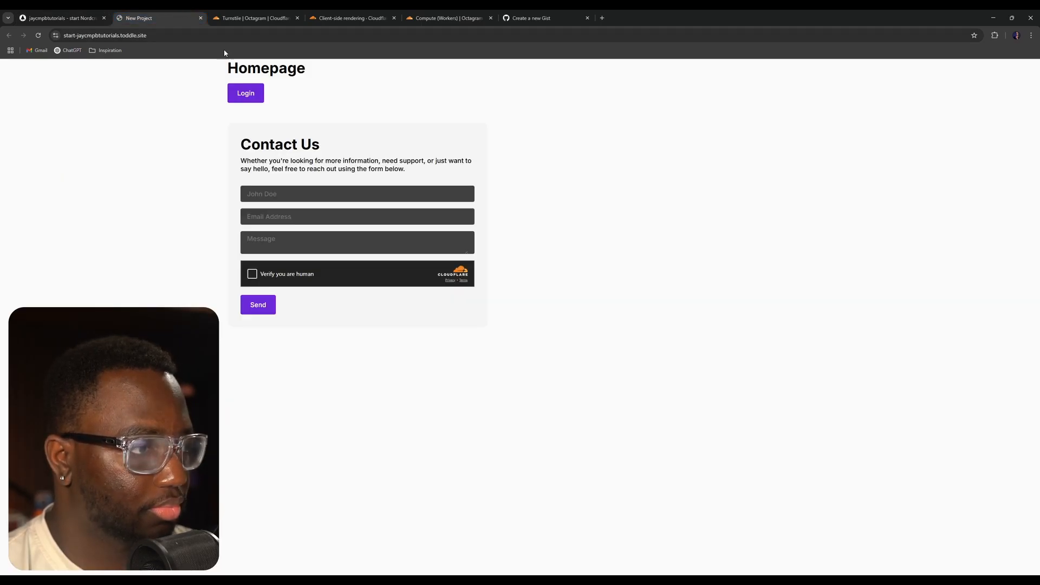
{"action": "left_click", "coordinate": [38, 36]}
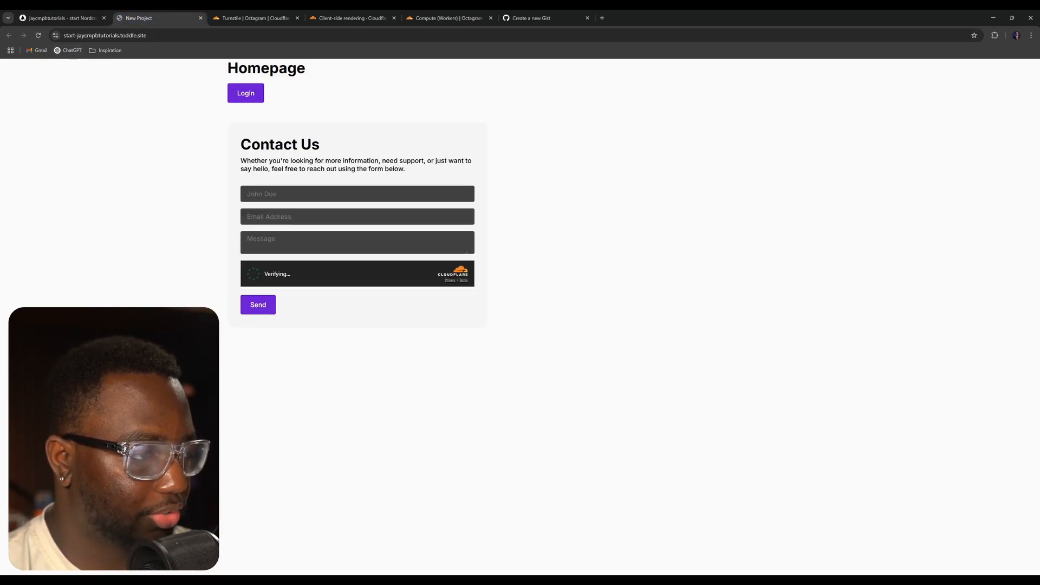
{"action": "key", "text": "F12"}
{"action": "left_click", "coordinate": [682, 66]}
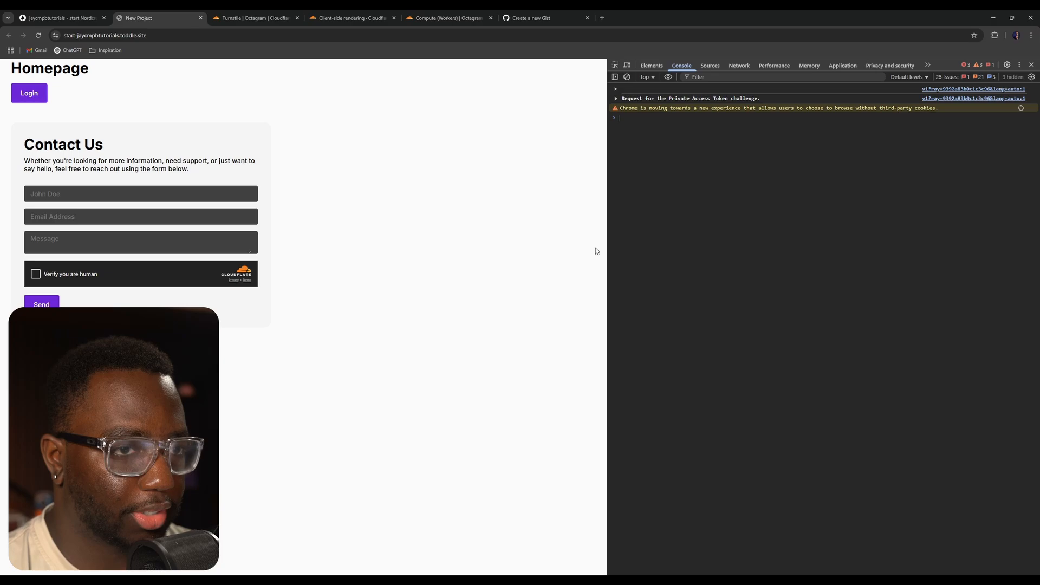
- Fill in the contact form with a test name, the contact's e-mail and the message Hello
{"action": "left_click", "coordinate": [124, 191]}
{"action": "type", "text": "JC"}
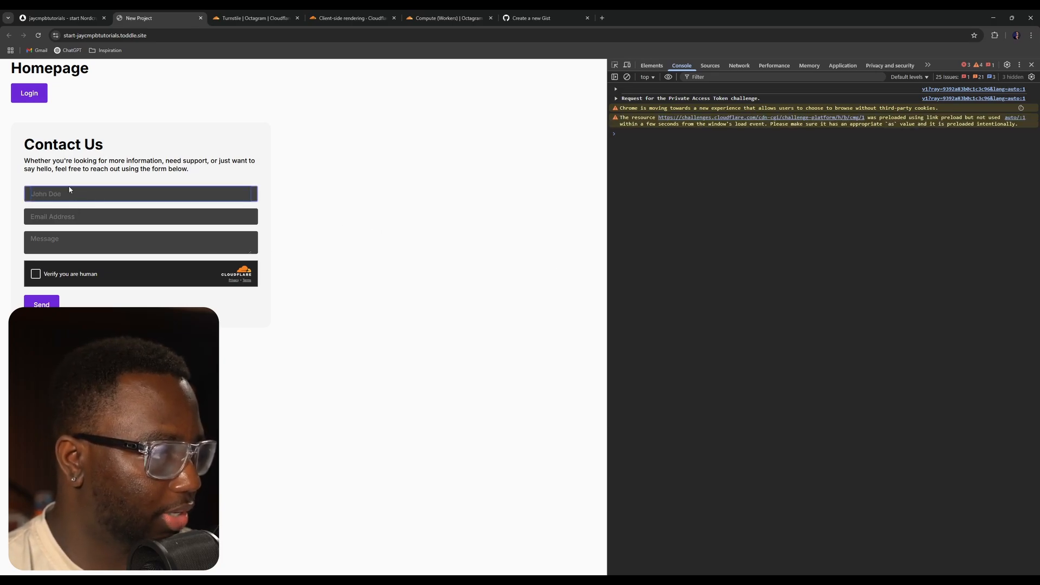
{"action": "key", "text": "Tab"}
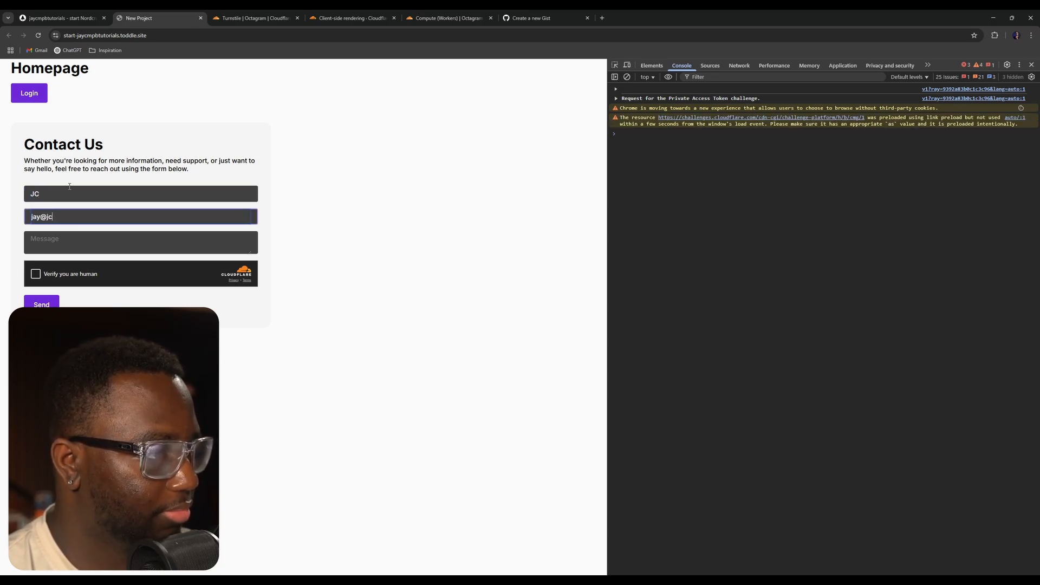
{"action": "key", "text": "Tab"}
{"action": "type", "text": "Hell"}
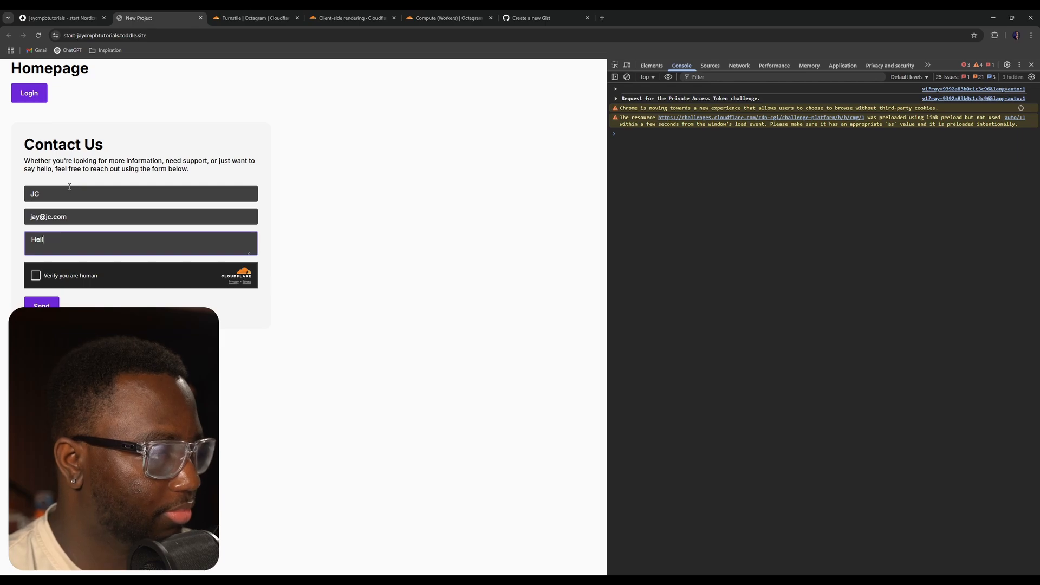
{"action": "type", "text": "o"}
- Pass the Turnstile check, send the form, and expand the logged form object in the console
{"action": "left_click", "coordinate": [36, 276]}
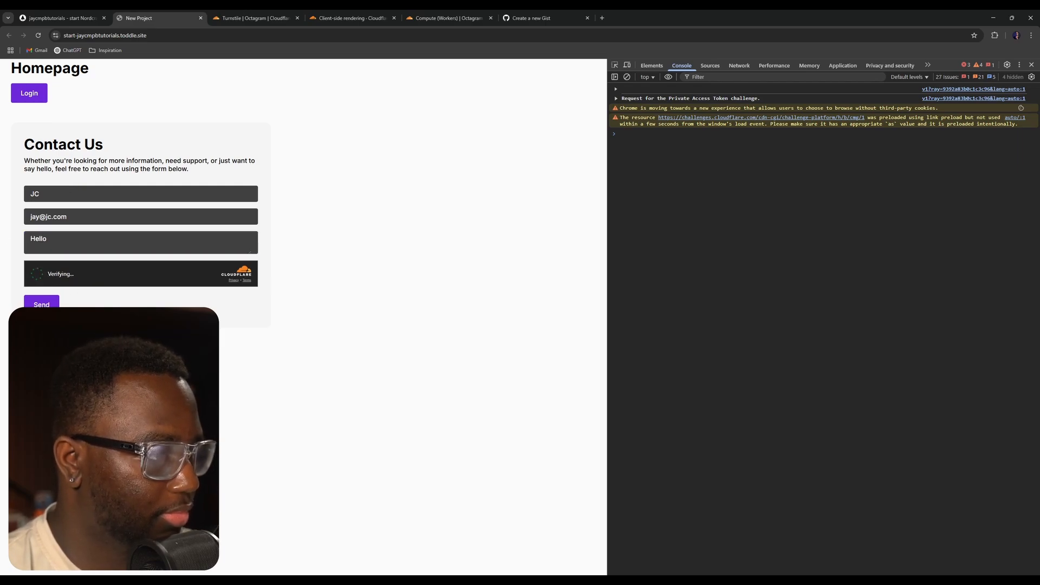
{"action": "left_click", "coordinate": [42, 306]}
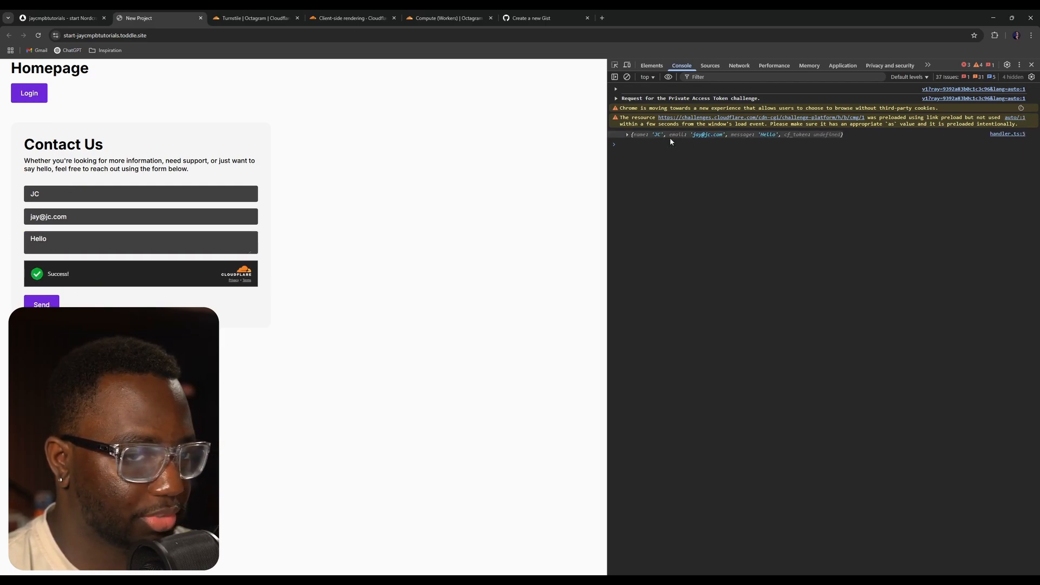
{"action": "left_click", "coordinate": [635, 135]}
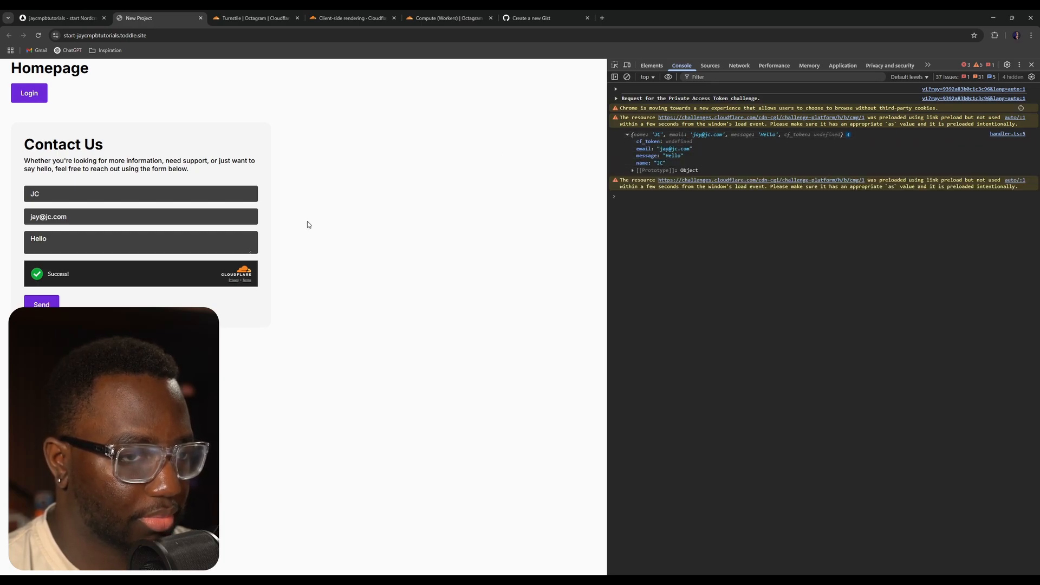
- Review the code of the turnstile_GetToken custom formula in the project editor
{"action": "left_click", "coordinate": [71, 14]}
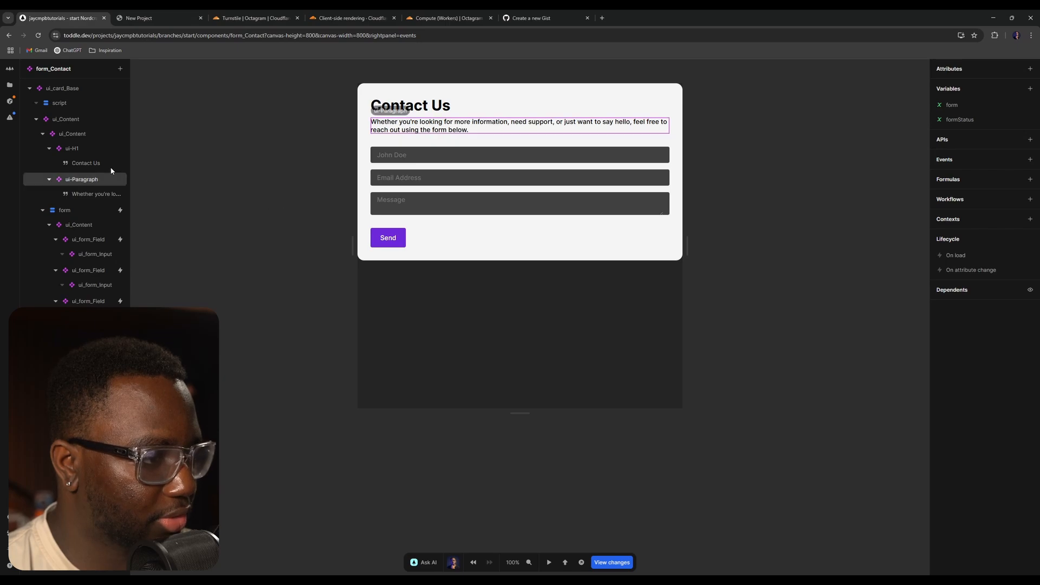
{"action": "left_click", "coordinate": [10, 85]}
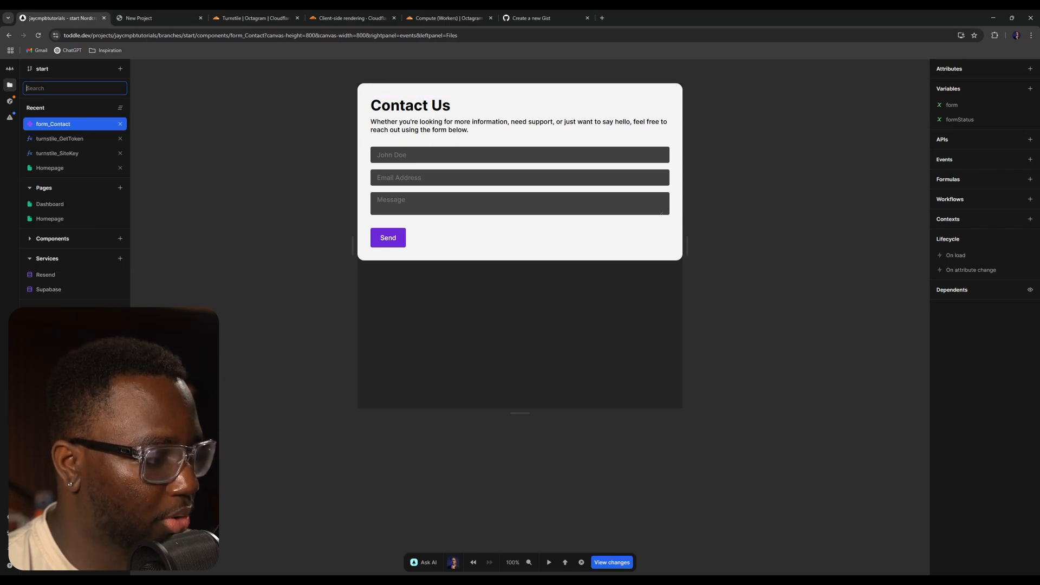
{"action": "left_click", "coordinate": [59, 325]}
{"action": "triple_click", "coordinate": [224, 102]}
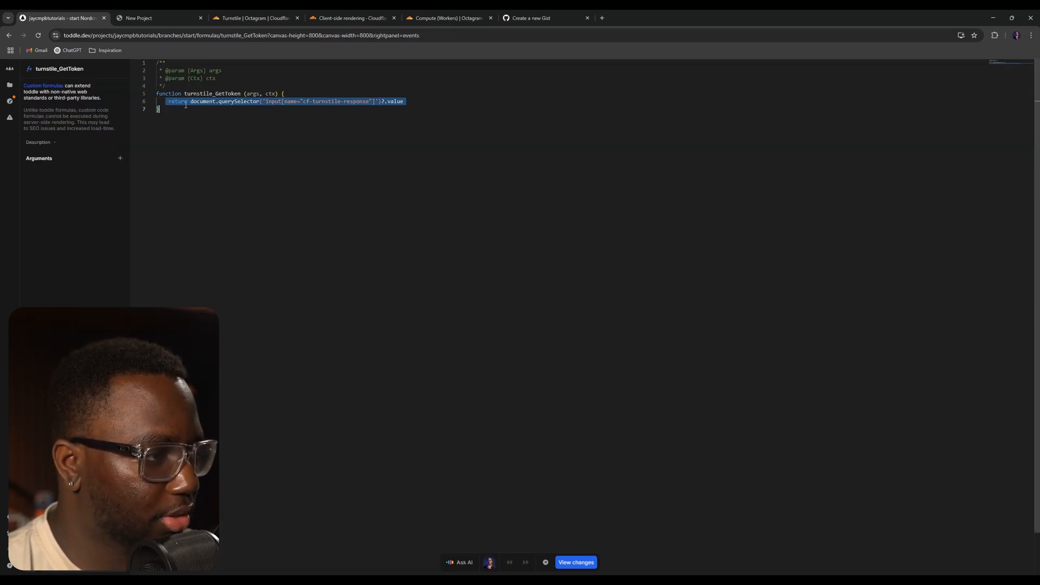
{"action": "left_click", "coordinate": [235, 107]}
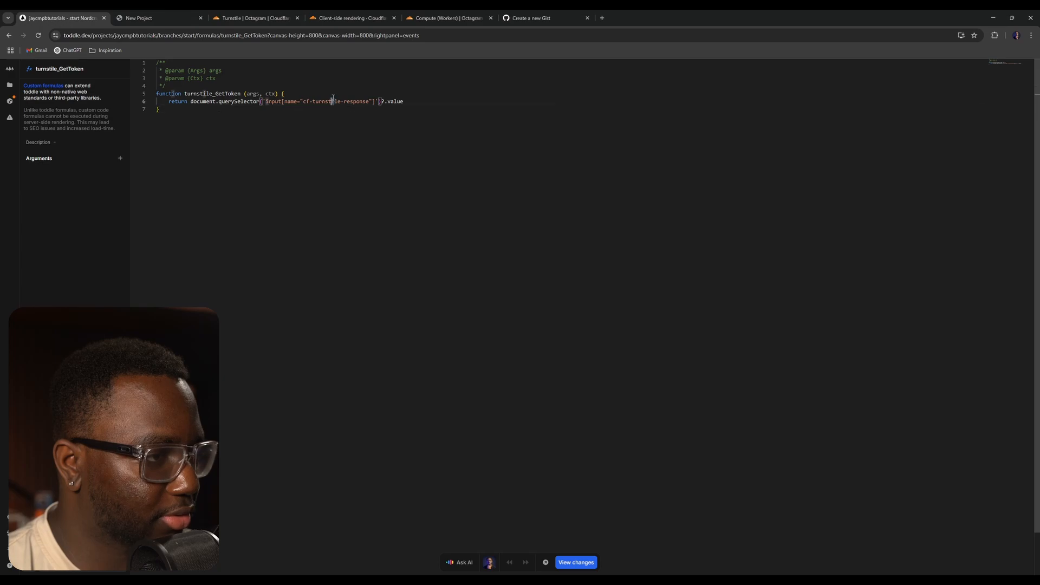
{"action": "double_click", "coordinate": [395, 102]}
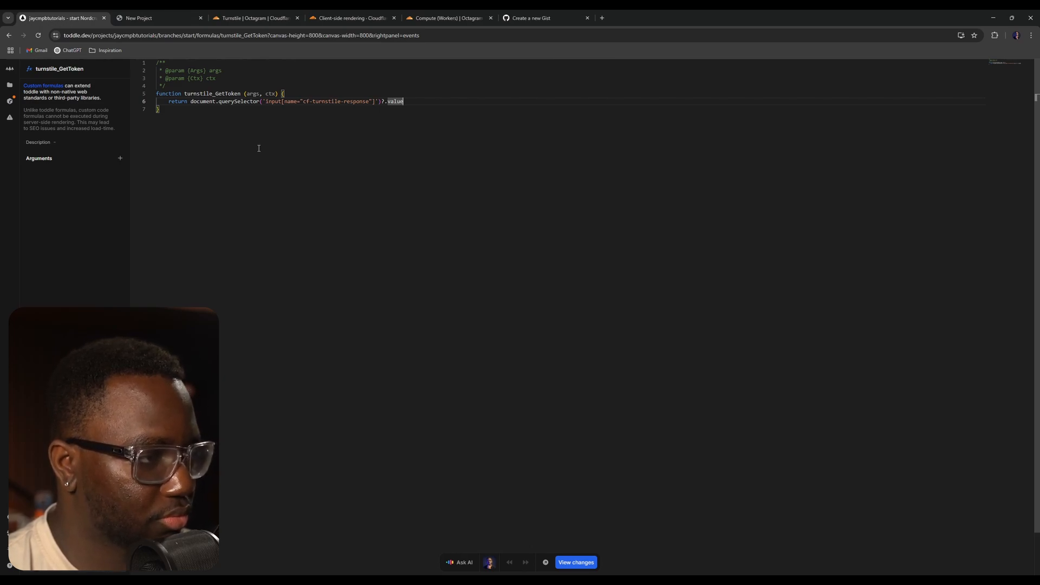
{"action": "left_click", "coordinate": [359, 95]}
{"action": "left_click", "coordinate": [334, 100]}
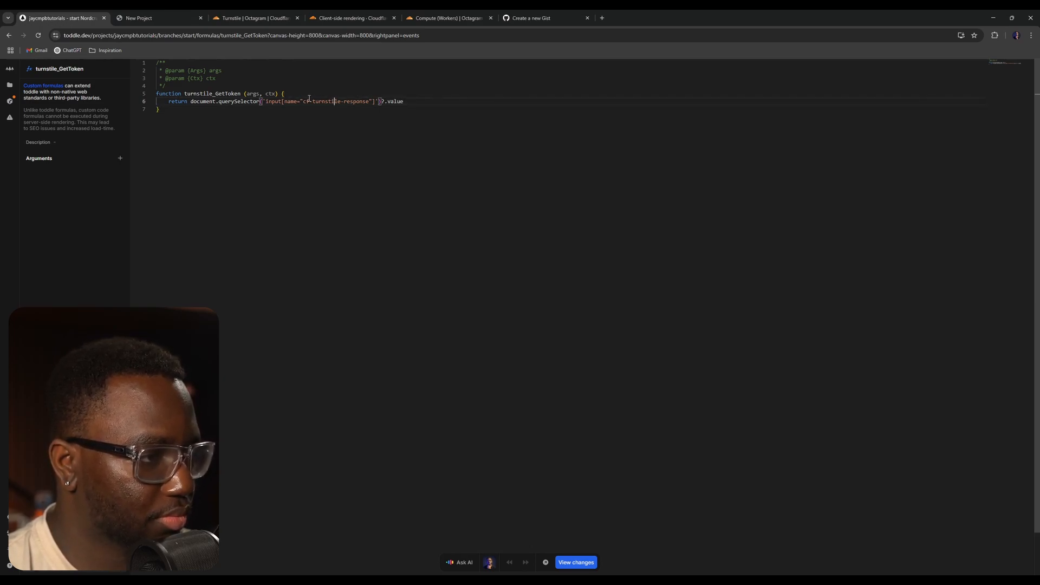
{"action": "left_click", "coordinate": [410, 100]}
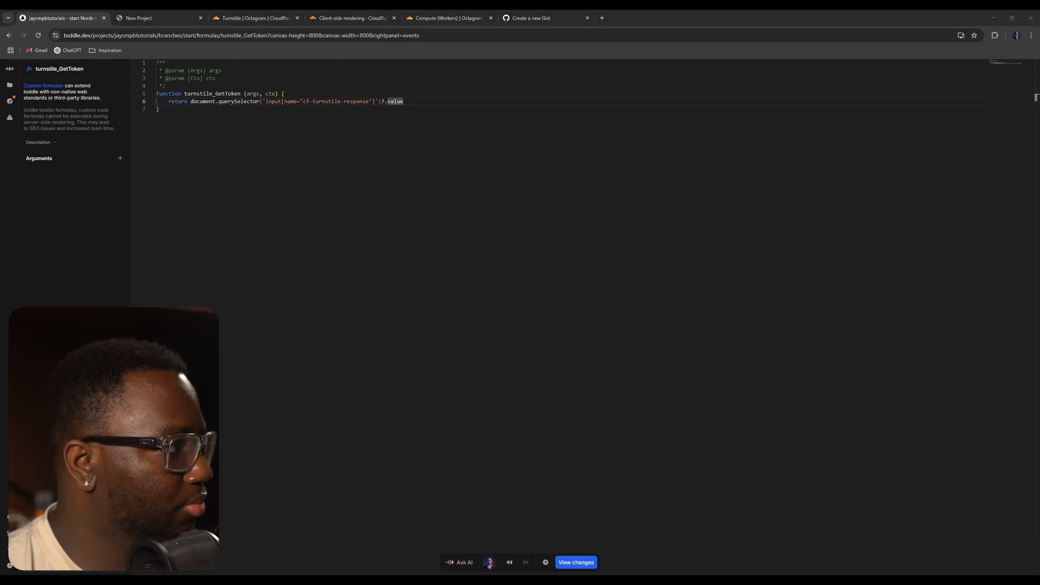
- Open the form_Contact component and inspect the attributes of the Turnstile widget element in the form
{"action": "left_click", "coordinate": [10, 85]}
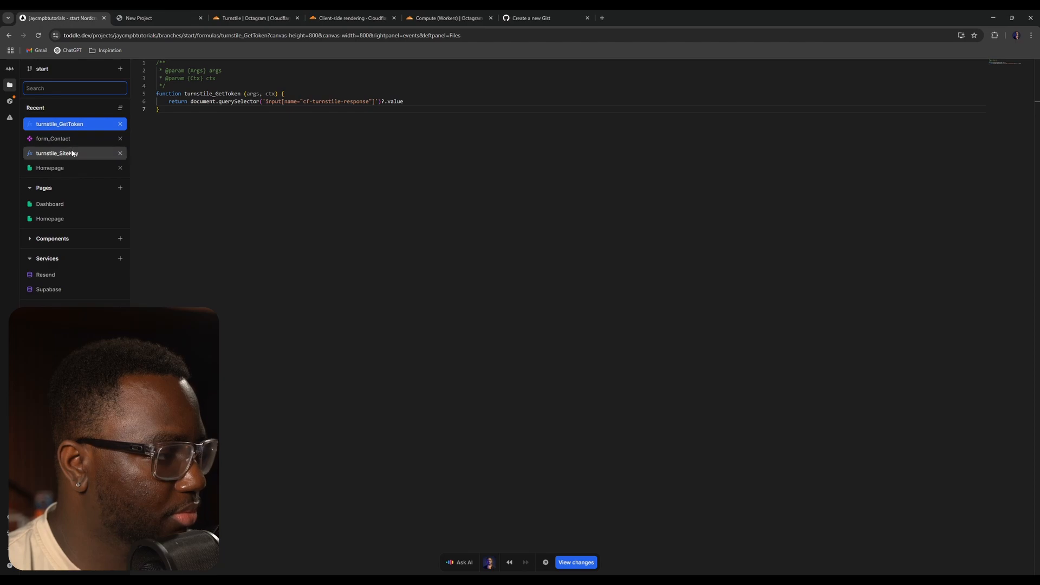
{"action": "left_click", "coordinate": [73, 138]}
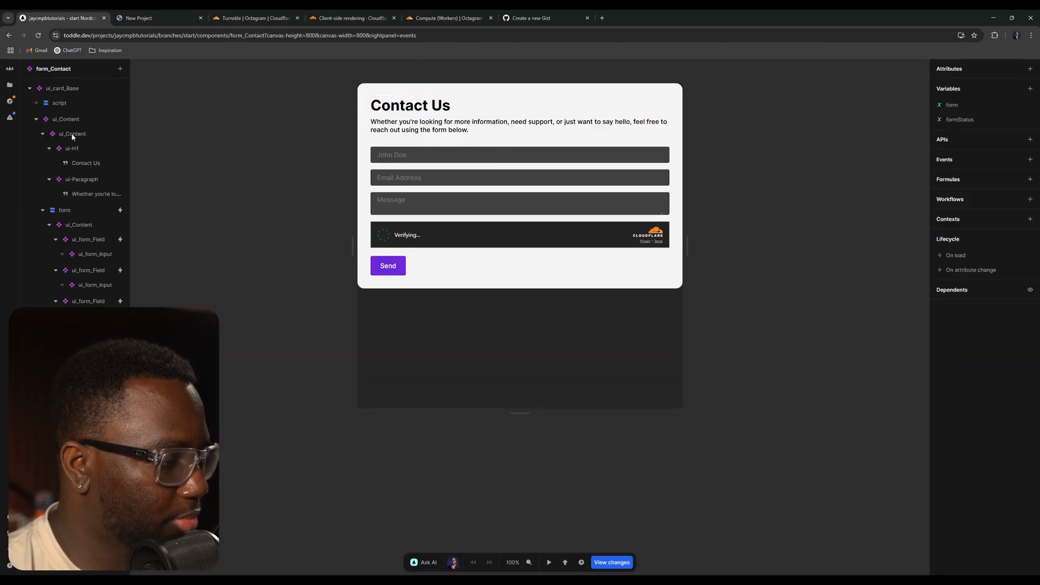
{"action": "left_click", "coordinate": [61, 102]}
{"action": "left_click_drag", "start_coordinate": [130, 111], "coordinate": [192, 111]}
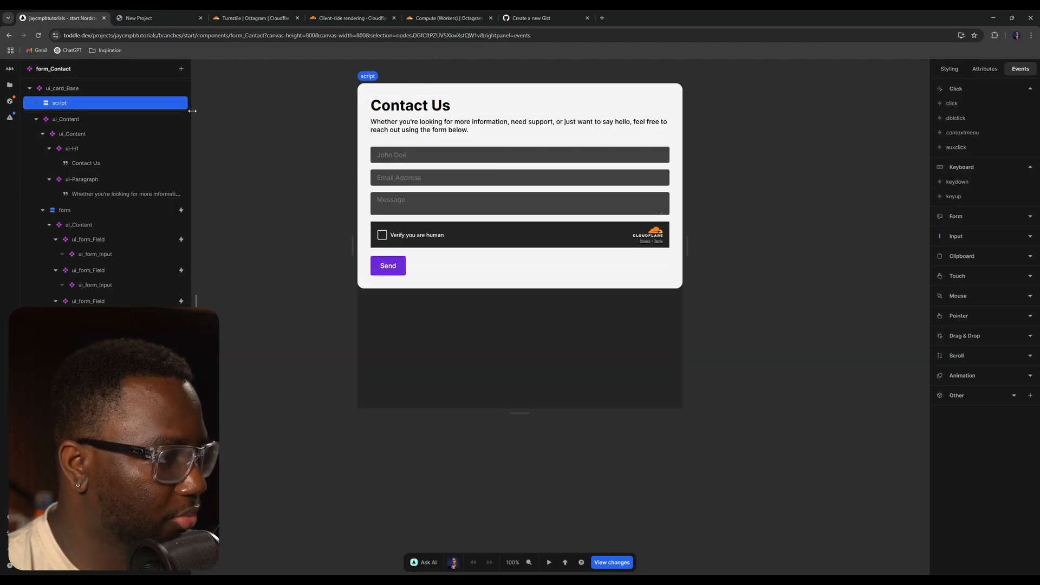
{"action": "left_click", "coordinate": [79, 332]}
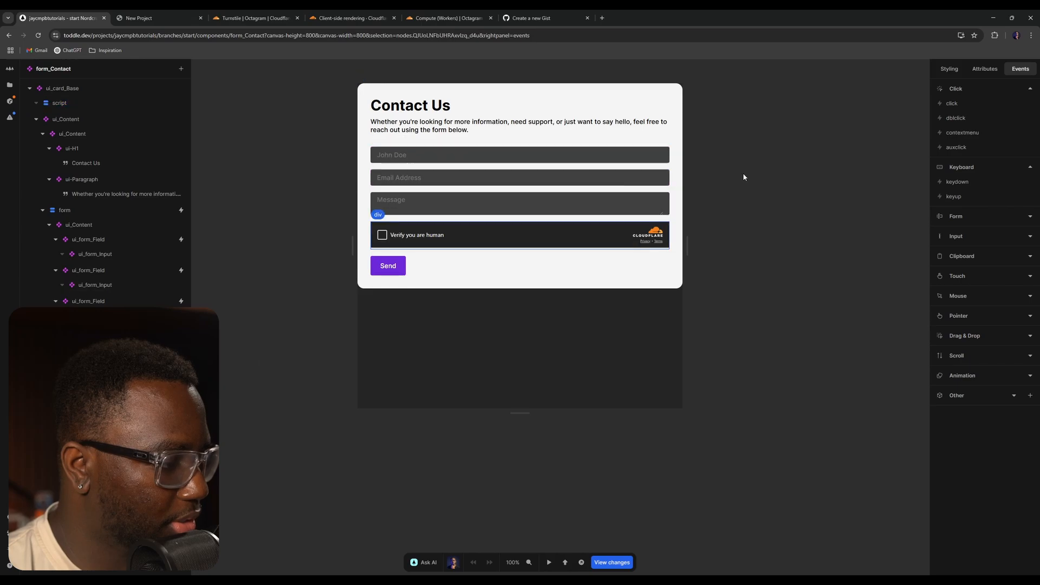
{"action": "left_click", "coordinate": [984, 69]}
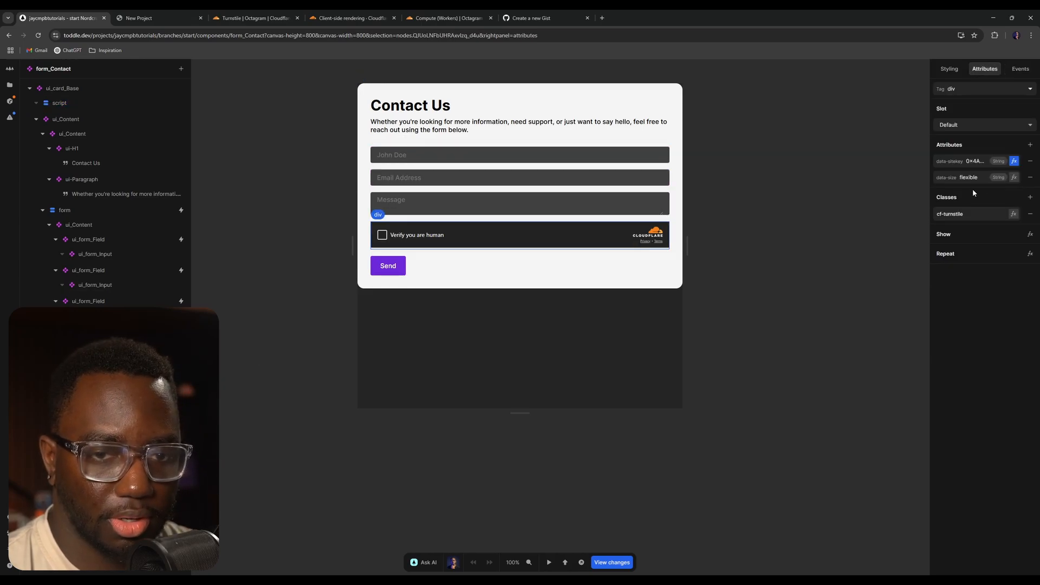
- Read the Turnstile client-side rendering documentation about protecting forms and widget size
{"action": "left_click", "coordinate": [449, 17]}
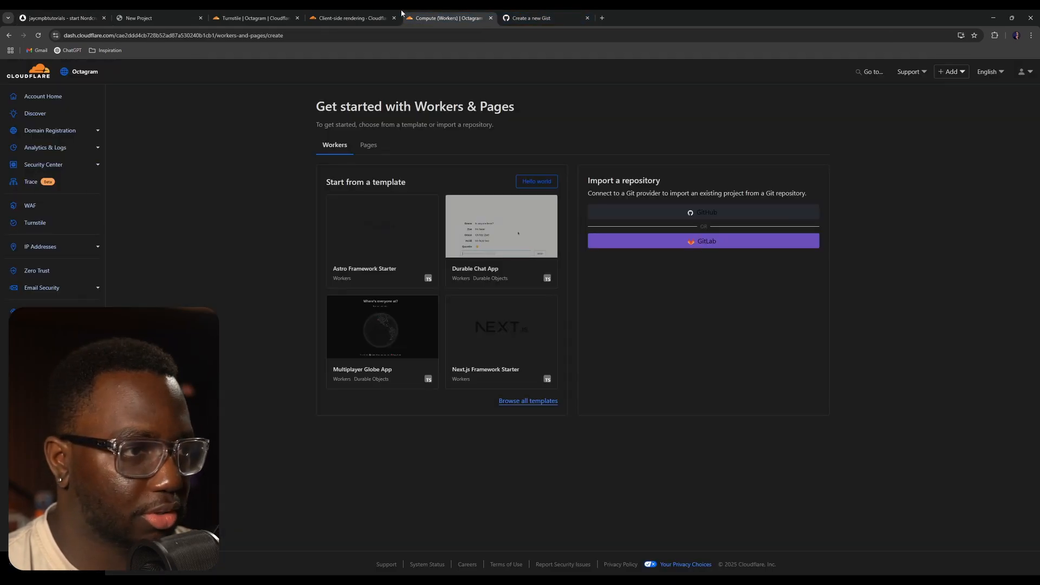
{"action": "left_click", "coordinate": [352, 18]}
{"action": "scroll", "coordinate": [535, 219], "scroll_direction": "up", "scroll_amount": 4}
{"action": "key", "text": "ctrl+minus"}
{"action": "key", "text": "ctrl+minus"}
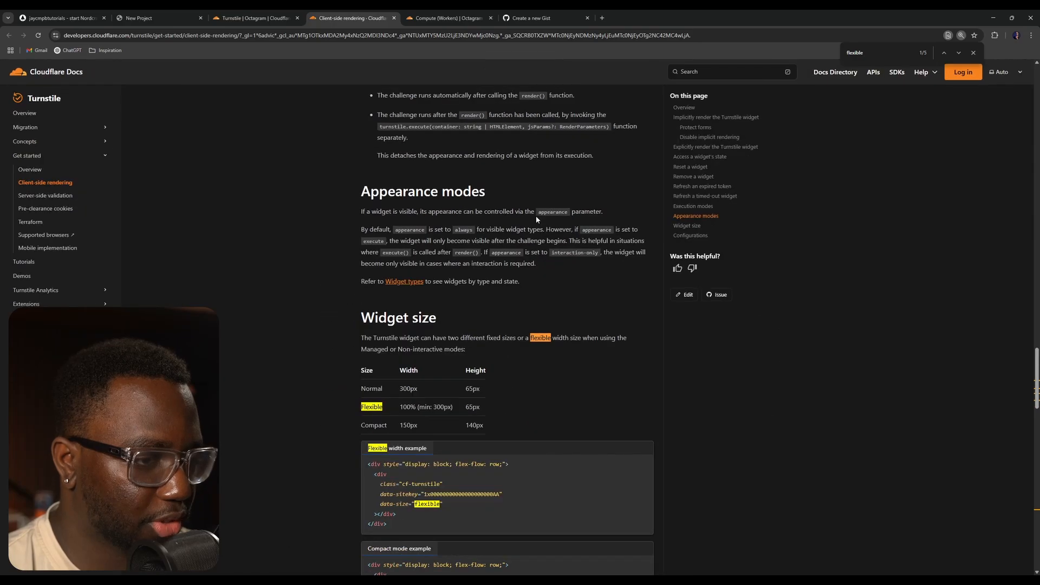
{"action": "scroll", "coordinate": [528, 206], "scroll_direction": "up", "scroll_amount": 3}
{"action": "scroll", "coordinate": [527, 206], "scroll_direction": "up", "scroll_amount": 15}
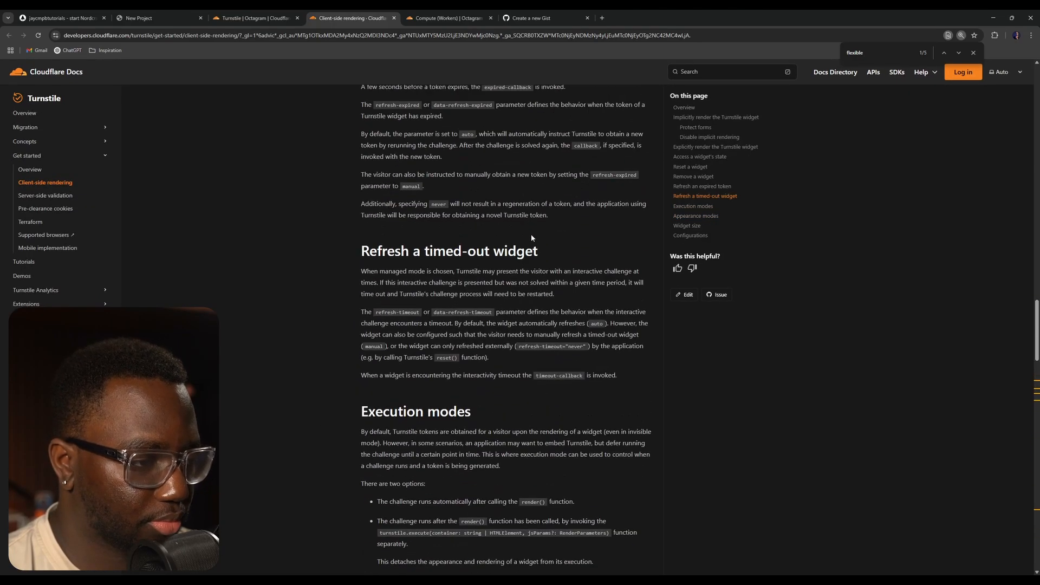
{"action": "scroll", "coordinate": [544, 237], "scroll_direction": "up", "scroll_amount": 9}
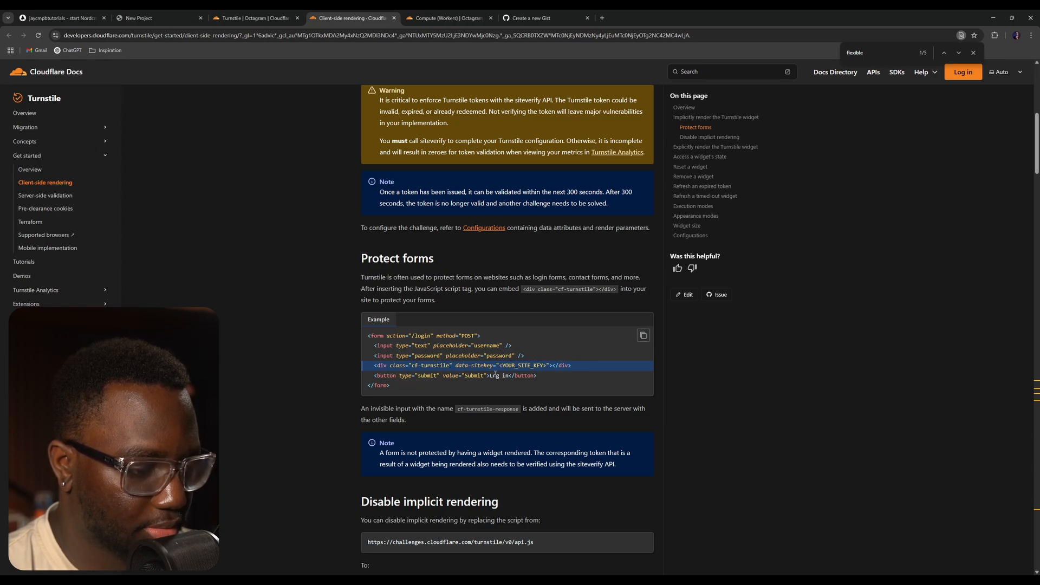
{"action": "scroll", "coordinate": [495, 373], "scroll_direction": "up", "scroll_amount": 4}
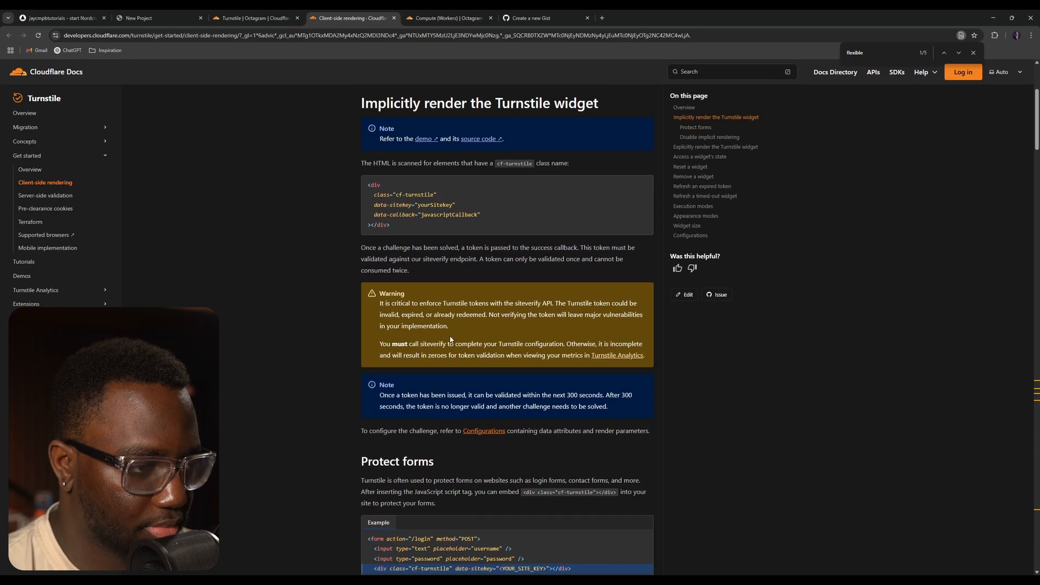
{"action": "left_click", "coordinate": [238, 18]}
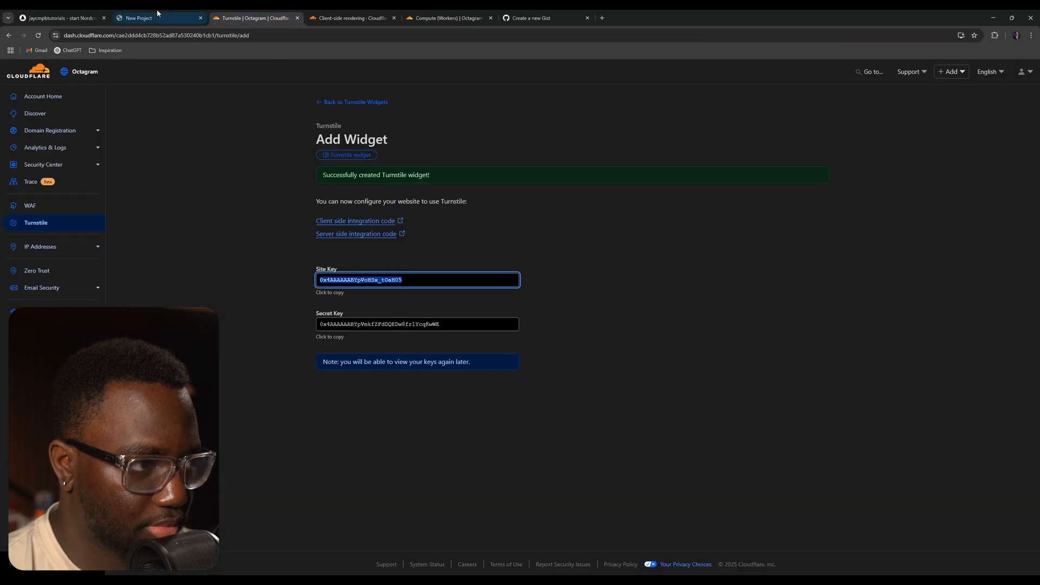
- Reload the site preview and fill in the contact form with name JC, the contact's e-mail and message Hi
{"action": "left_click", "coordinate": [158, 16]}
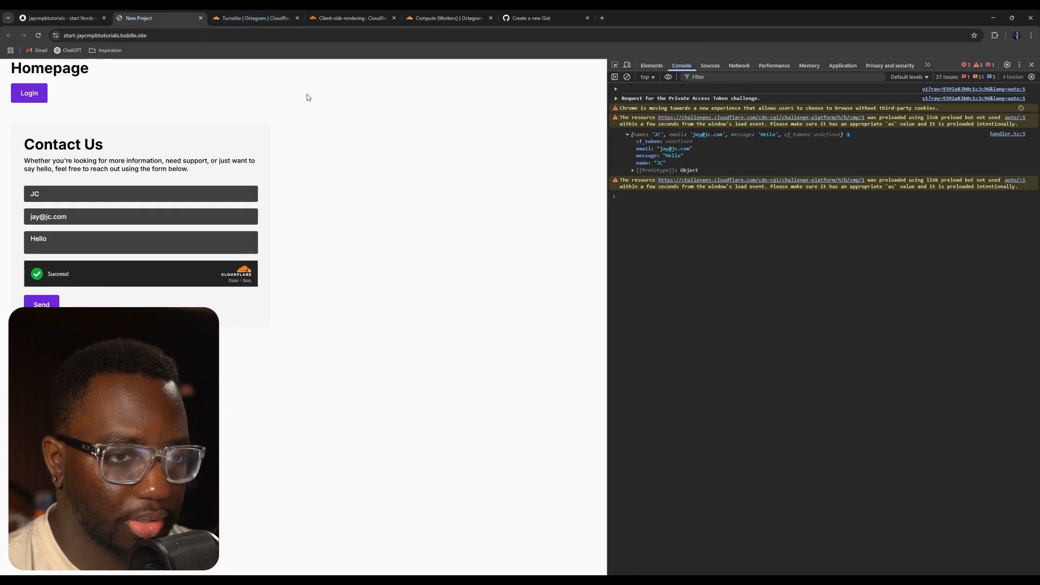
{"action": "left_click", "coordinate": [38, 35]}
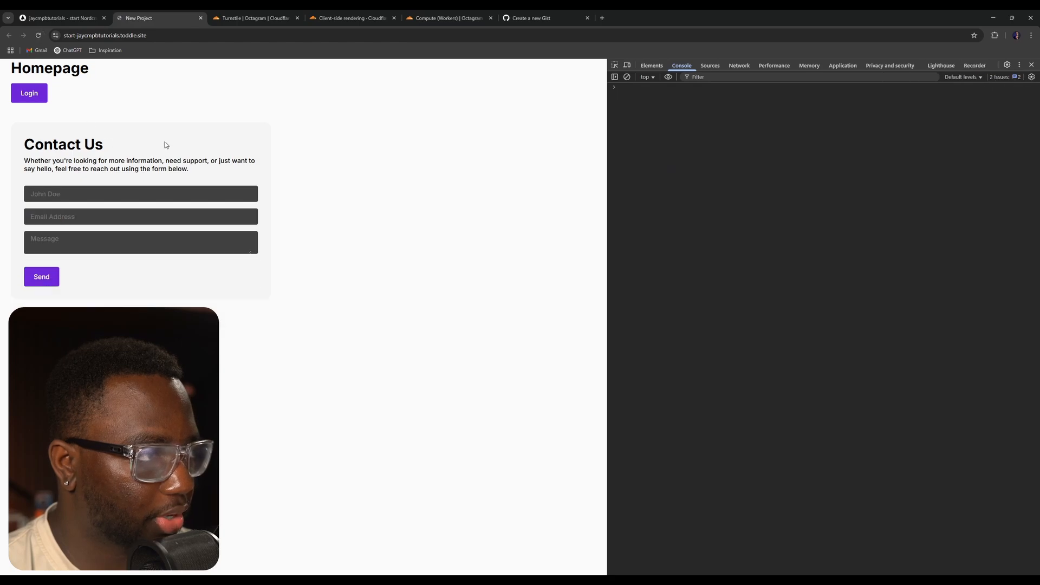
{"action": "left_click", "coordinate": [92, 194]}
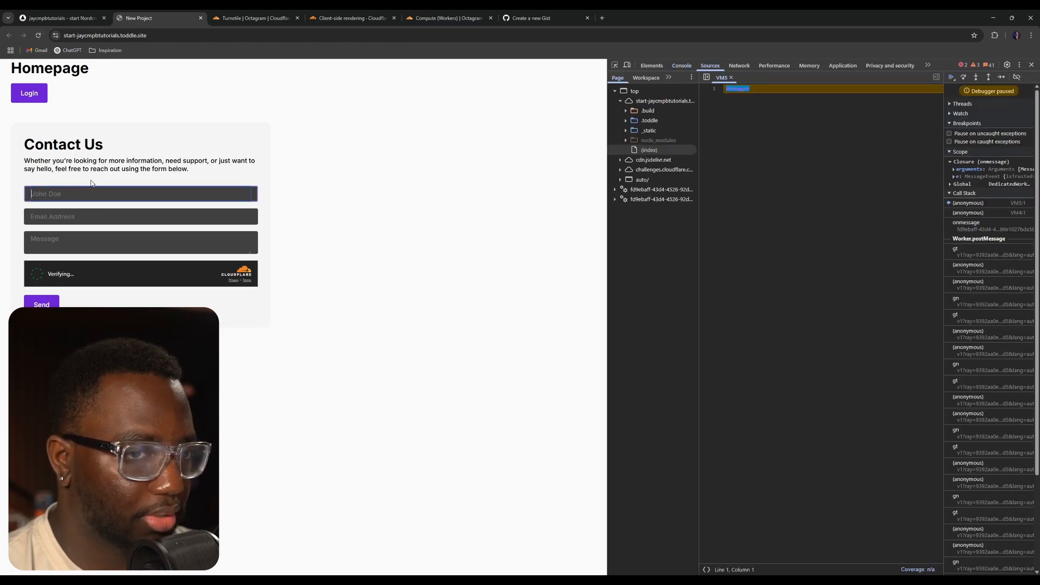
{"action": "type", "text": "JC"}
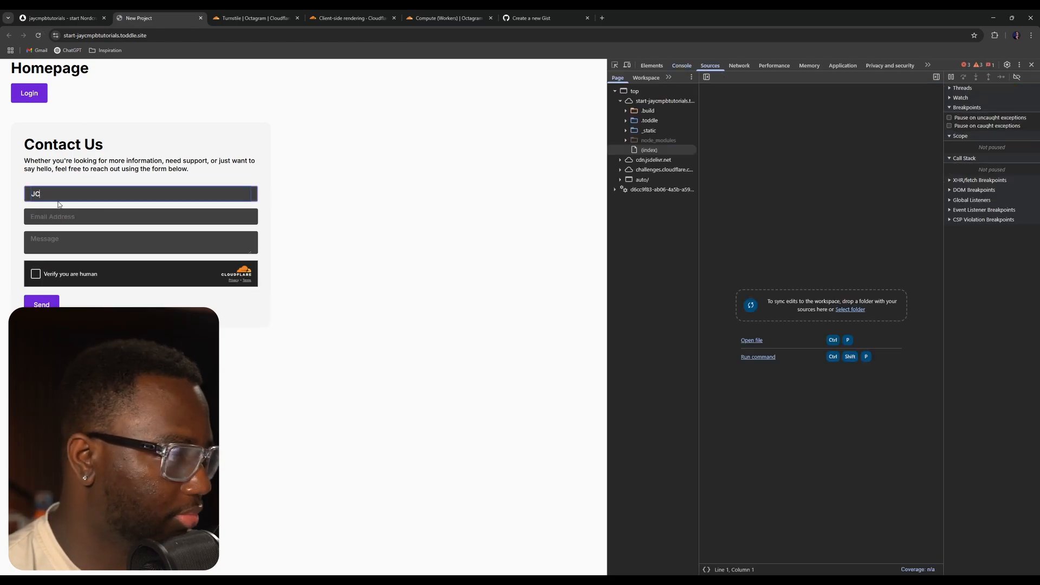
{"action": "left_click", "coordinate": [59, 215]}
{"action": "left_click", "coordinate": [81, 234]}
{"action": "left_click", "coordinate": [45, 237]}
{"action": "type", "text": "Hi"}
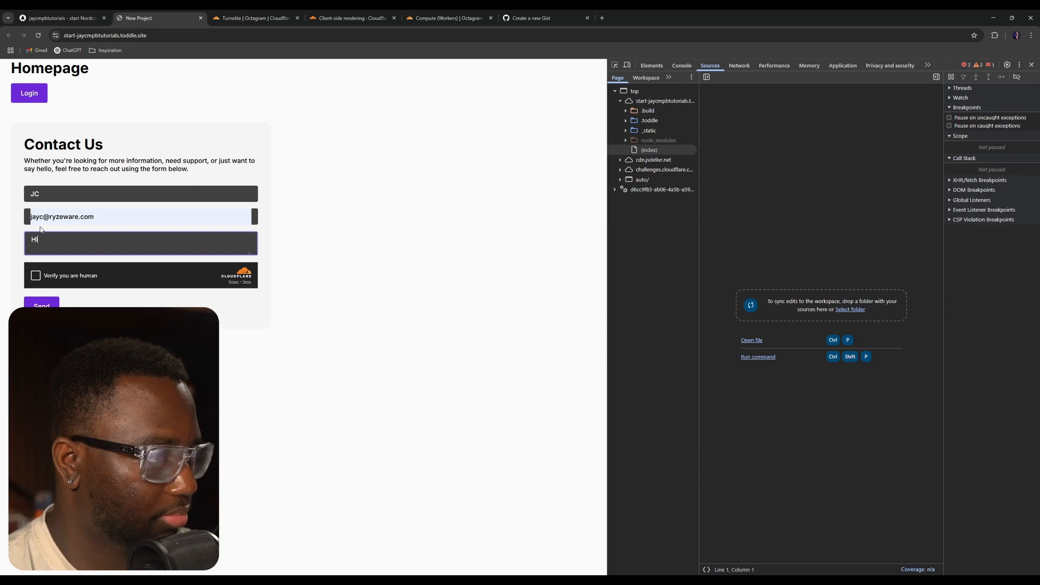
- Complete the Turnstile check, submit the form, and expand the logged form data in the console
{"action": "left_click", "coordinate": [36, 275]}
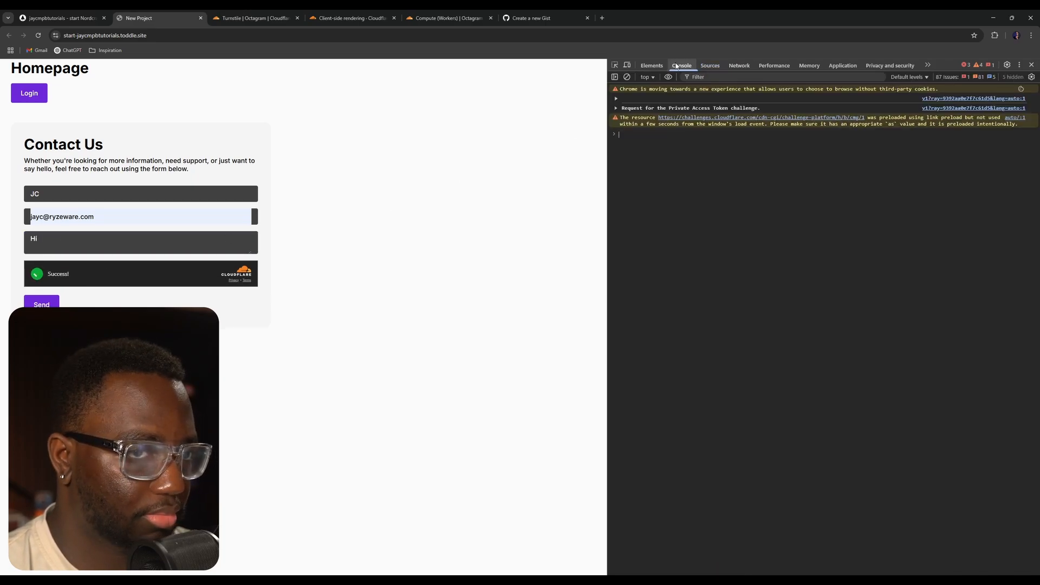
{"action": "left_click", "coordinate": [44, 311]}
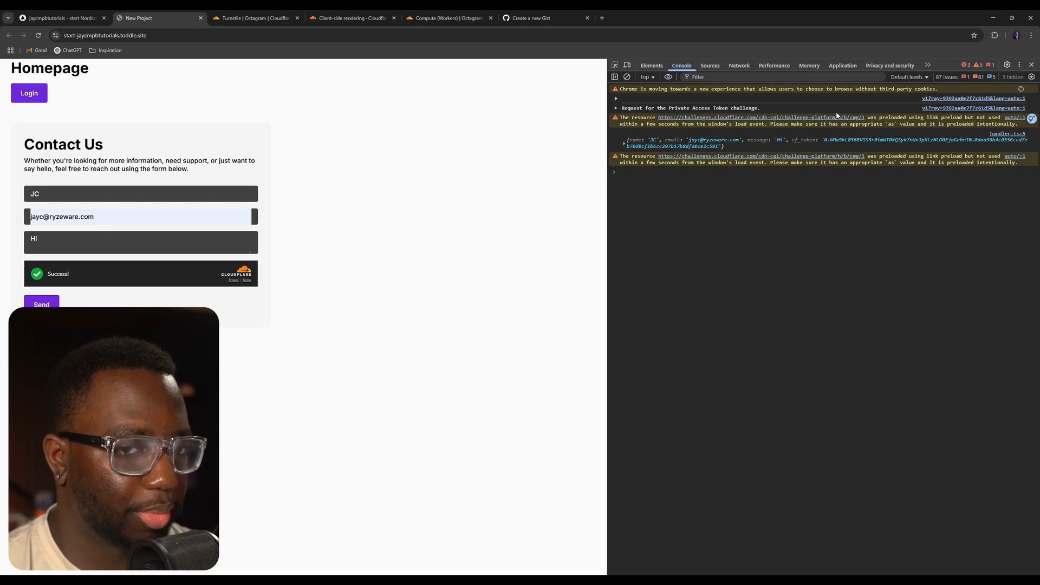
{"action": "left_click", "coordinate": [624, 143]}
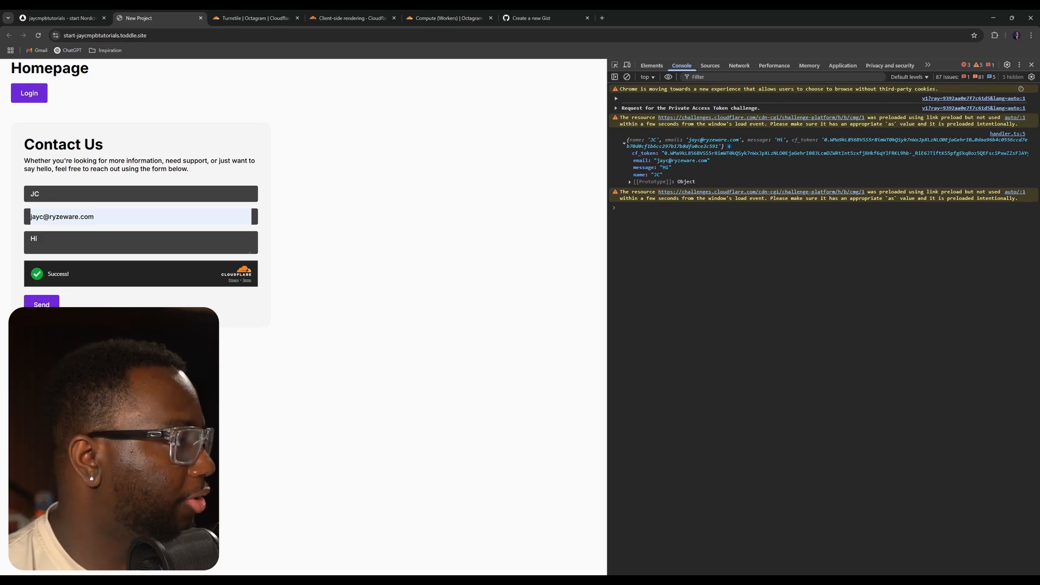
- Create a Hello World worker named resend from the Workers template and deploy it
{"action": "left_click", "coordinate": [445, 18]}
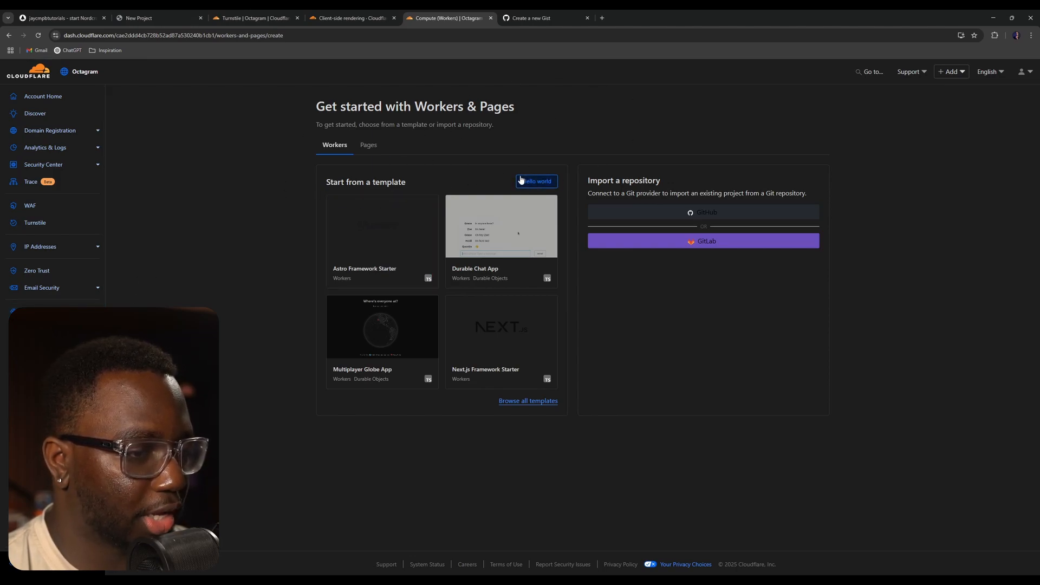
{"action": "left_click", "coordinate": [536, 185]}
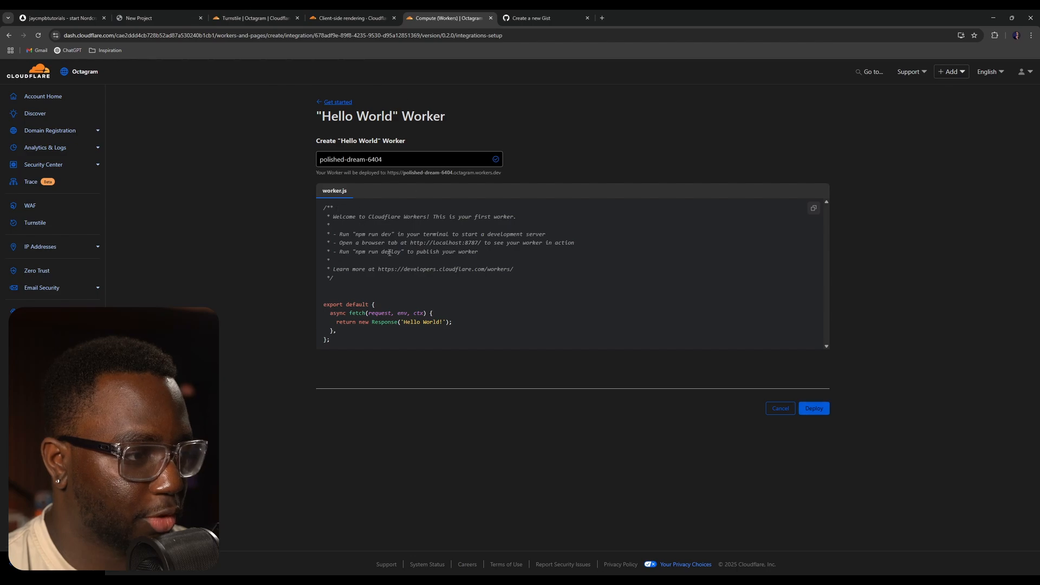
{"action": "left_click_drag", "start_coordinate": [383, 159], "coordinate": [320, 152]}
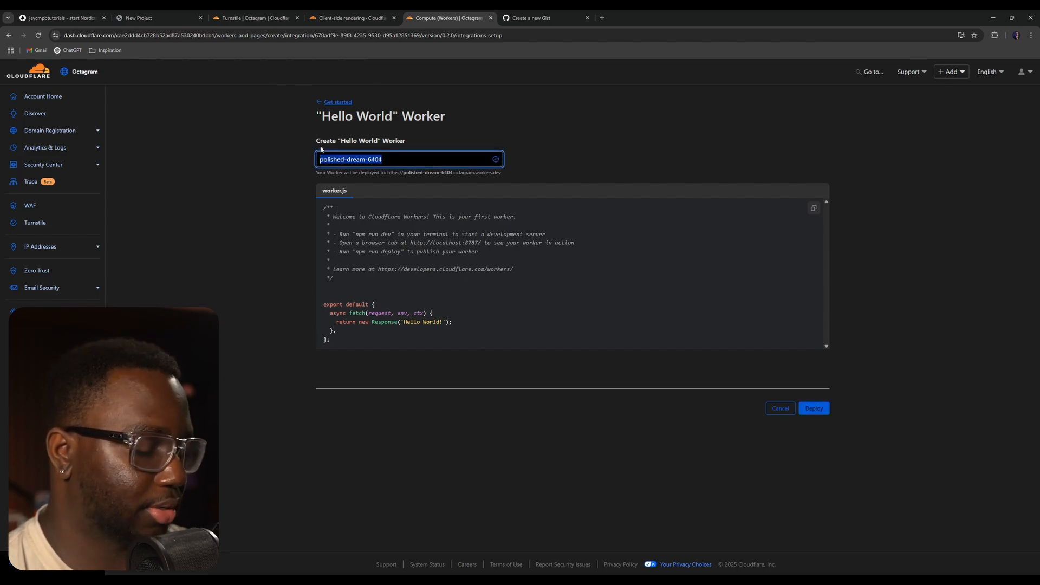
{"action": "type", "text": "resend"}
{"action": "left_click", "coordinate": [627, 142]}
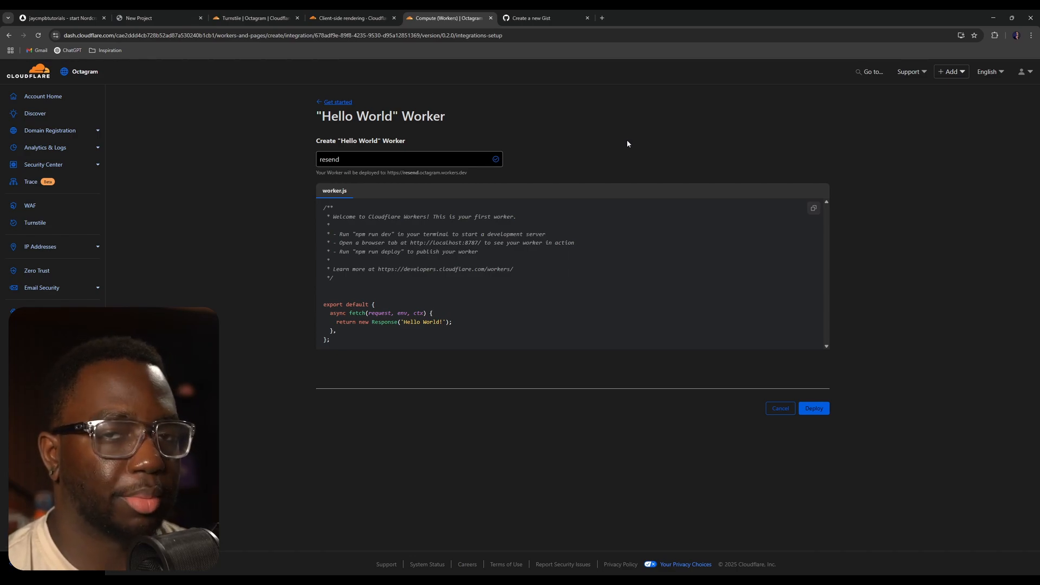
{"action": "left_click", "coordinate": [814, 407]}
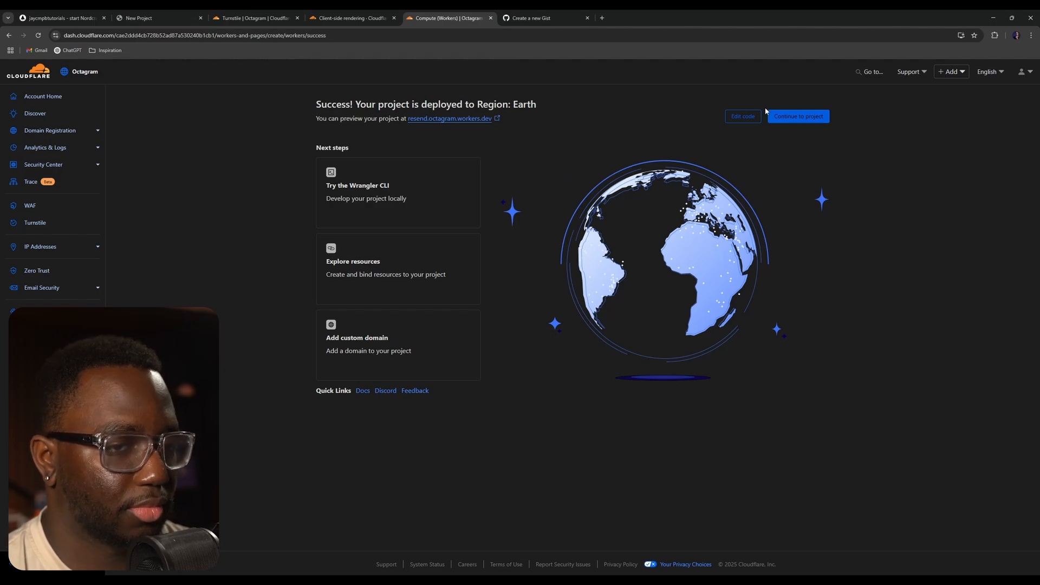
- Open the resend worker's code editor and replace its code with the pasted Turnstile verification and Resend email script
{"action": "left_click", "coordinate": [743, 116]}
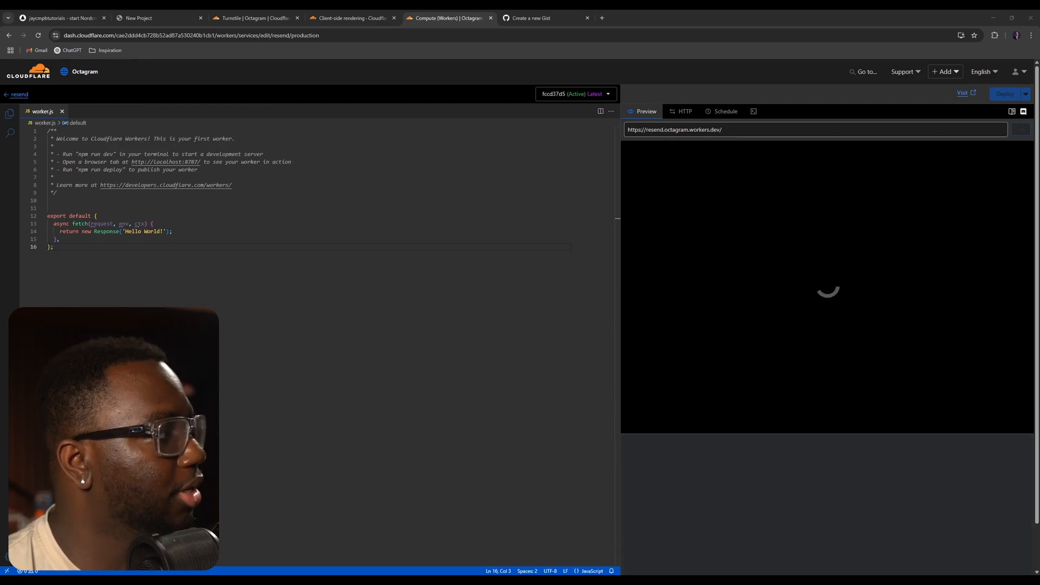
{"action": "key", "text": "ctrl+a"}
{"action": "key", "text": "ctrl+v"}
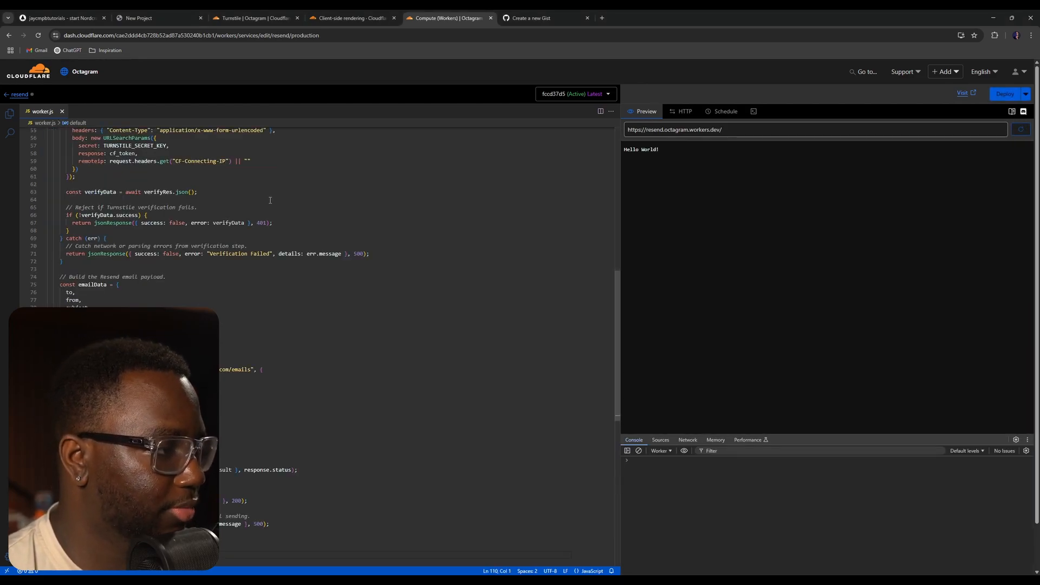
{"action": "scroll", "coordinate": [270, 200], "scroll_direction": "down", "scroll_amount": 3}
{"action": "scroll", "coordinate": [323, 253], "scroll_direction": "up", "scroll_amount": 10}
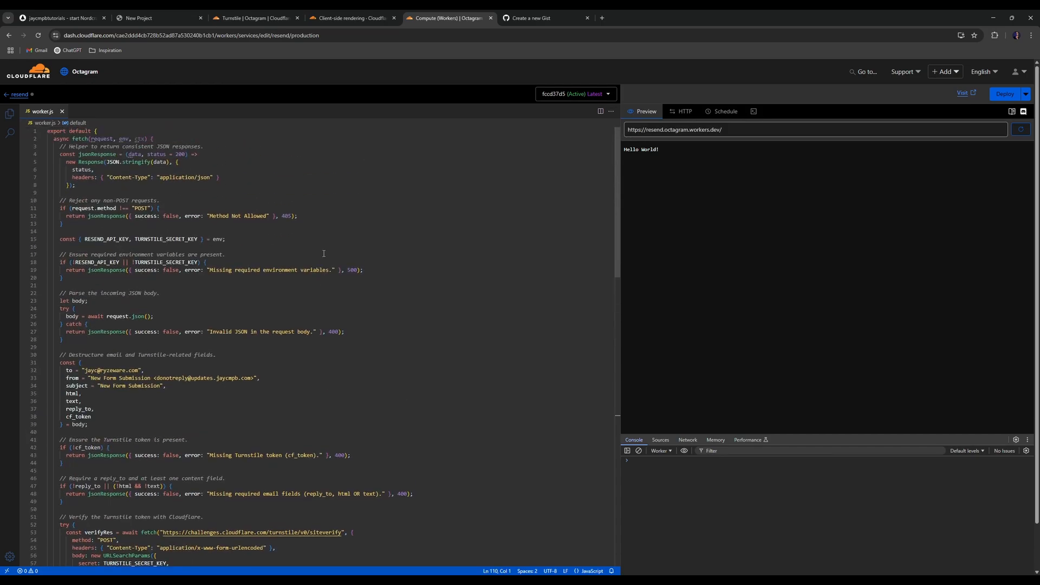
{"action": "left_click", "coordinate": [324, 253]}
{"action": "key", "text": "ctrl+plus"}
{"action": "key", "text": "ctrl+plus"}
{"action": "key", "text": "ctrl+plus"}
{"action": "key", "text": "ctrl+plus"}
{"action": "key", "text": "ctrl+plus"}
{"action": "key", "text": "ctrl+plus"}
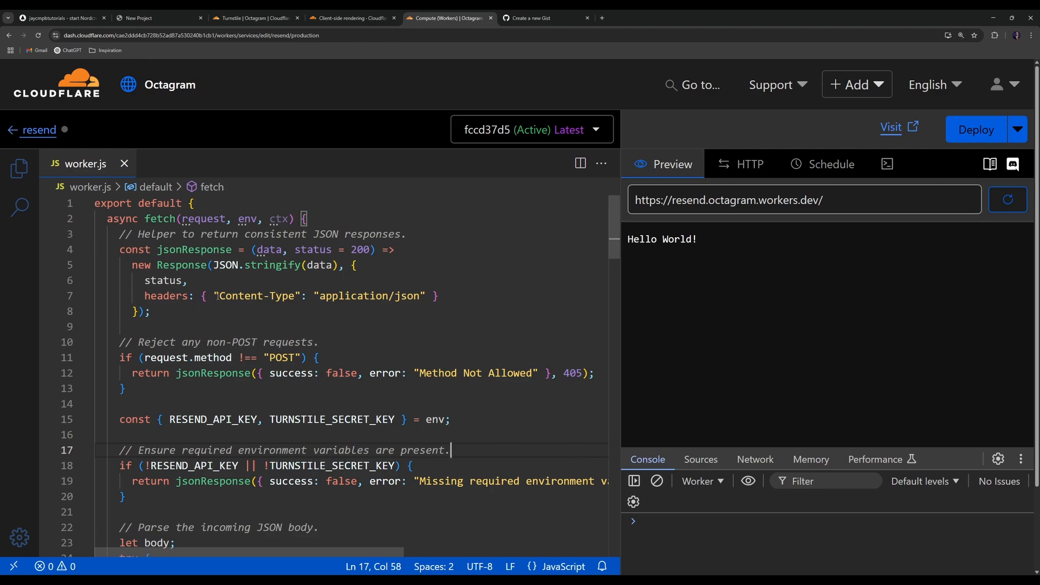
- Read through the pasted worker script from top to bottom
{"action": "scroll", "coordinate": [224, 309], "scroll_direction": "down", "scroll_amount": 2}
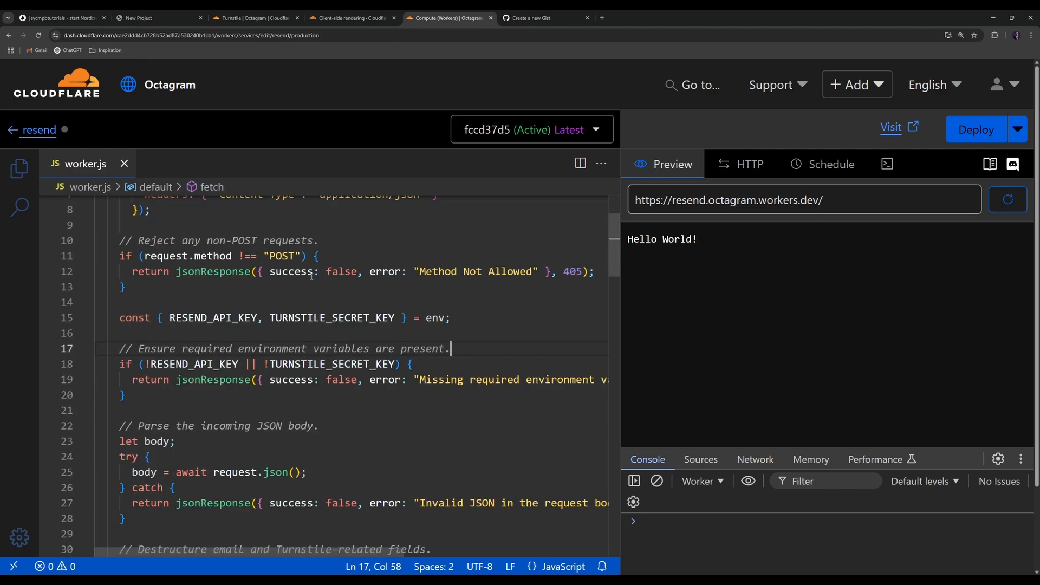
{"action": "scroll", "coordinate": [311, 276], "scroll_direction": "down", "scroll_amount": 2}
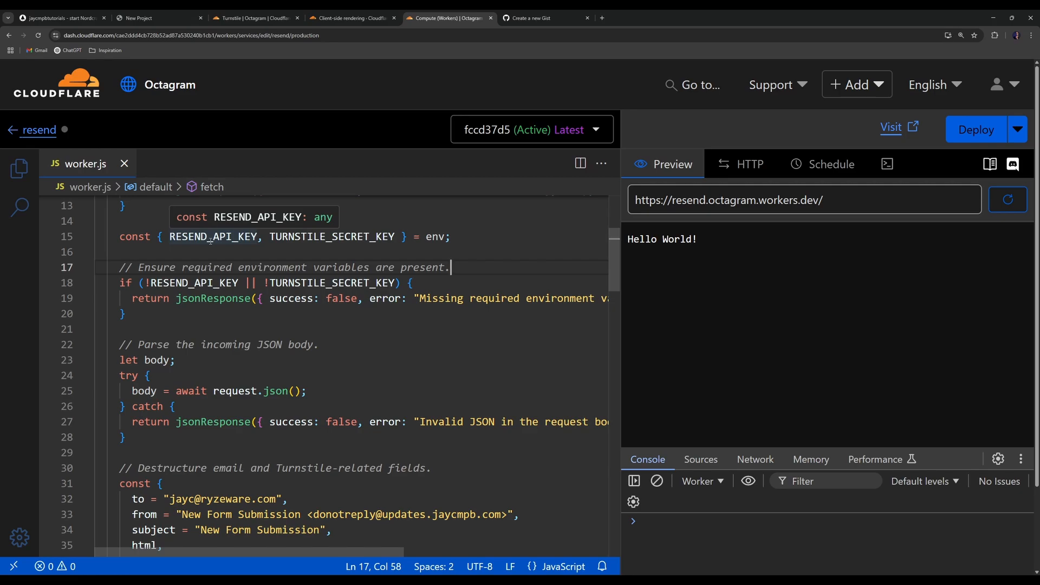
{"action": "scroll", "coordinate": [211, 254], "scroll_direction": "down", "scroll_amount": 5}
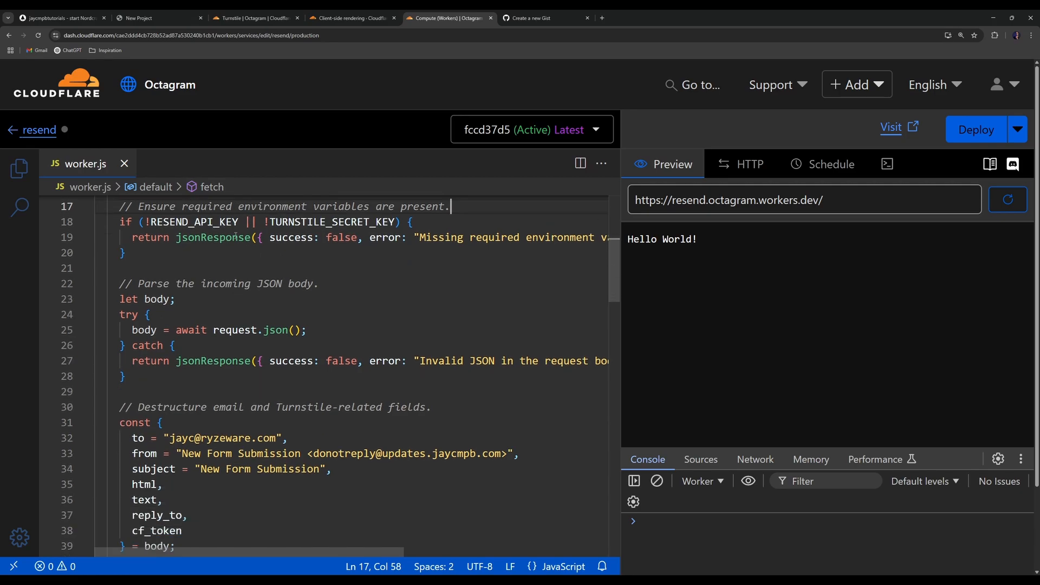
{"action": "scroll", "coordinate": [215, 270], "scroll_direction": "down", "scroll_amount": 4}
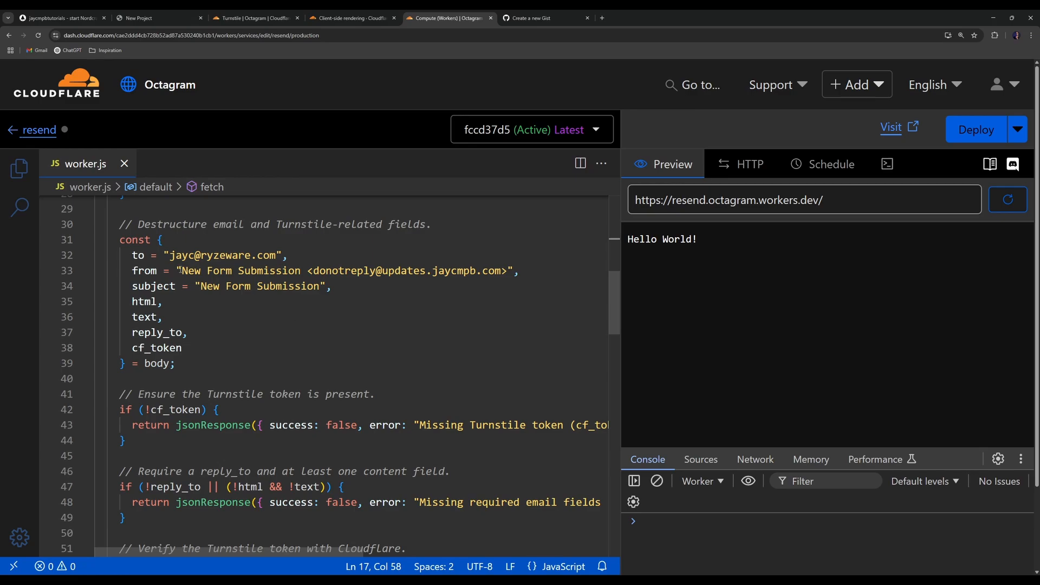
{"action": "scroll", "coordinate": [200, 378], "scroll_direction": "down", "scroll_amount": 2}
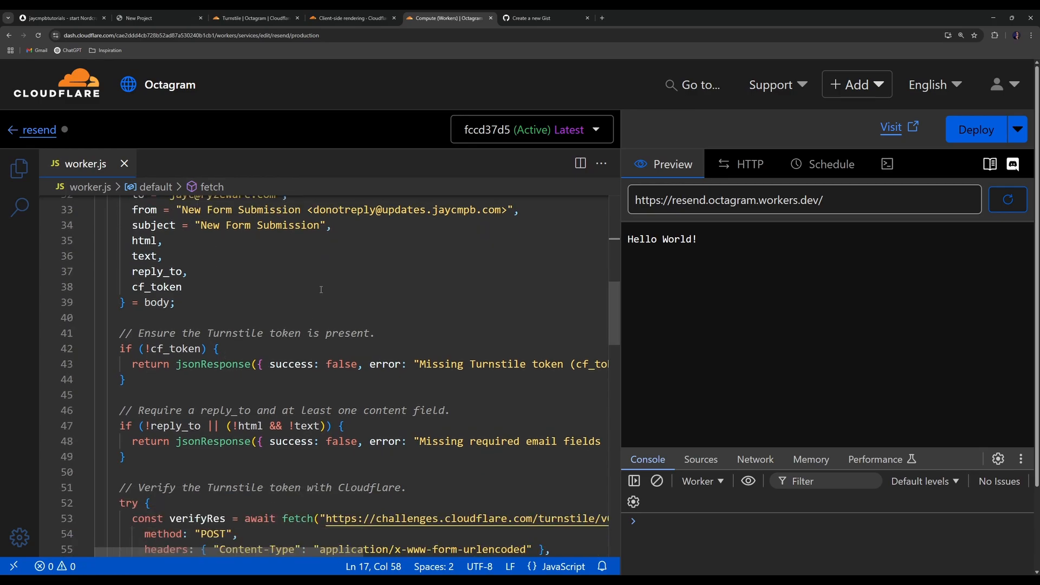
{"action": "scroll", "coordinate": [314, 313], "scroll_direction": "up", "scroll_amount": 2}
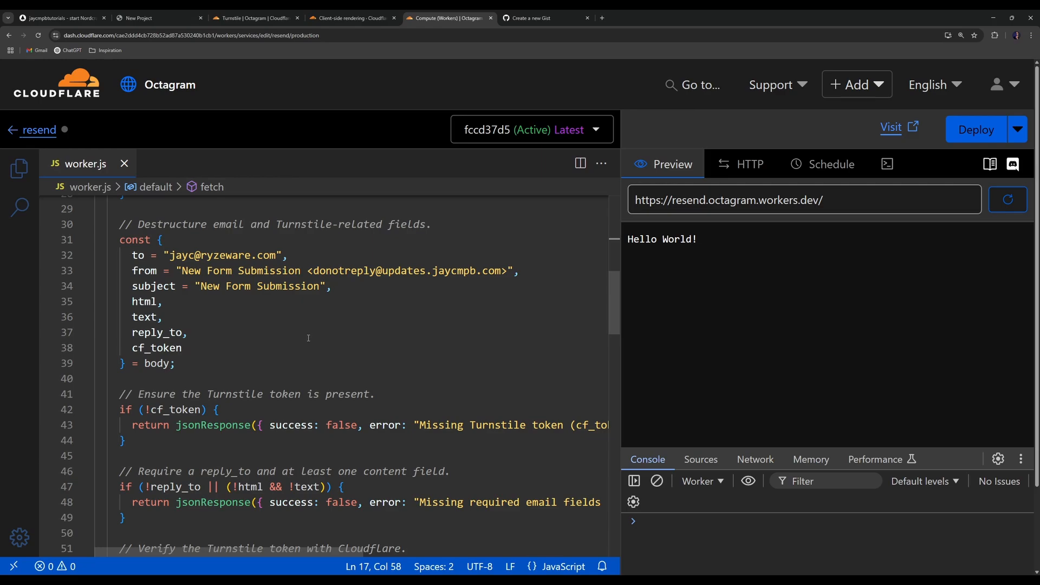
{"action": "scroll", "coordinate": [353, 326], "scroll_direction": "down", "scroll_amount": 6}
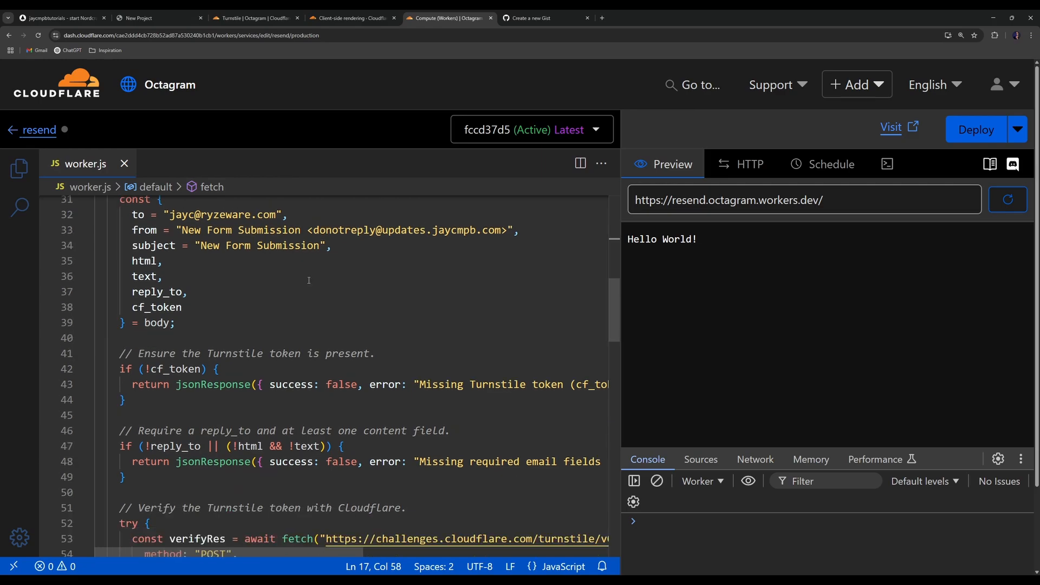
{"action": "scroll", "coordinate": [318, 235], "scroll_direction": "down", "scroll_amount": 4}
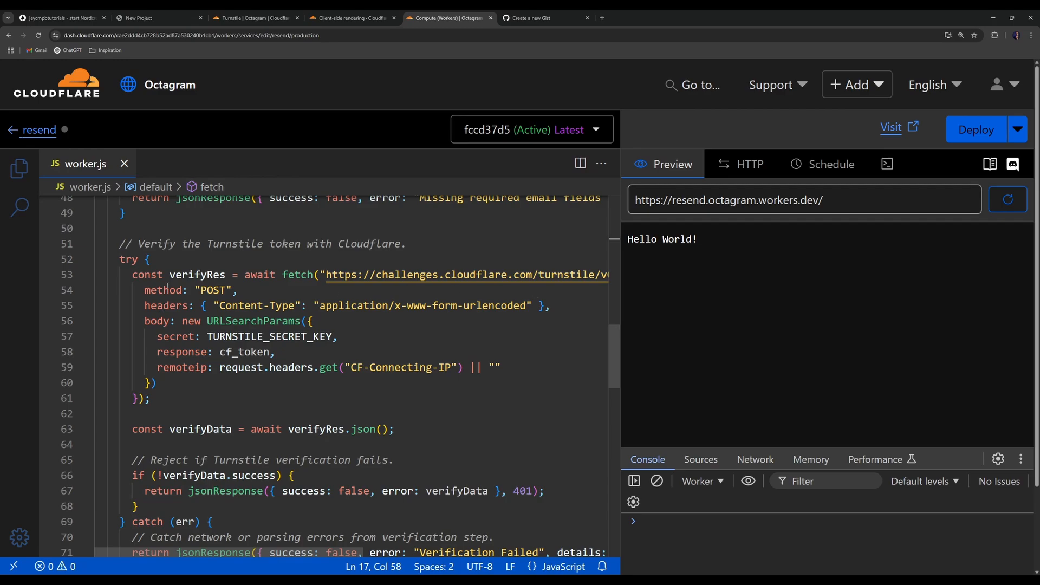
{"action": "scroll", "coordinate": [167, 288], "scroll_direction": "down", "scroll_amount": 6}
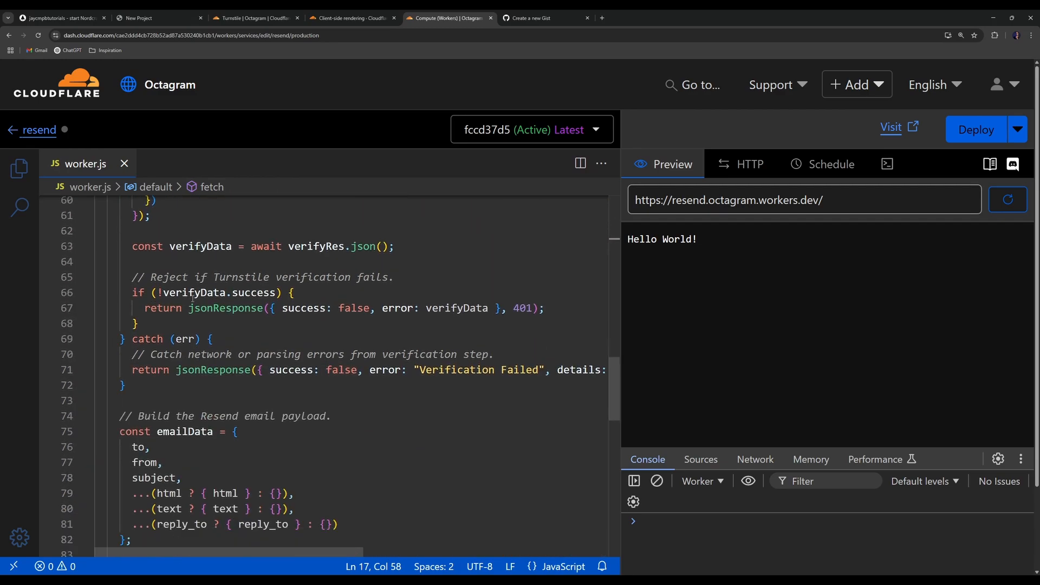
{"action": "scroll", "coordinate": [193, 297], "scroll_direction": "down", "scroll_amount": 8}
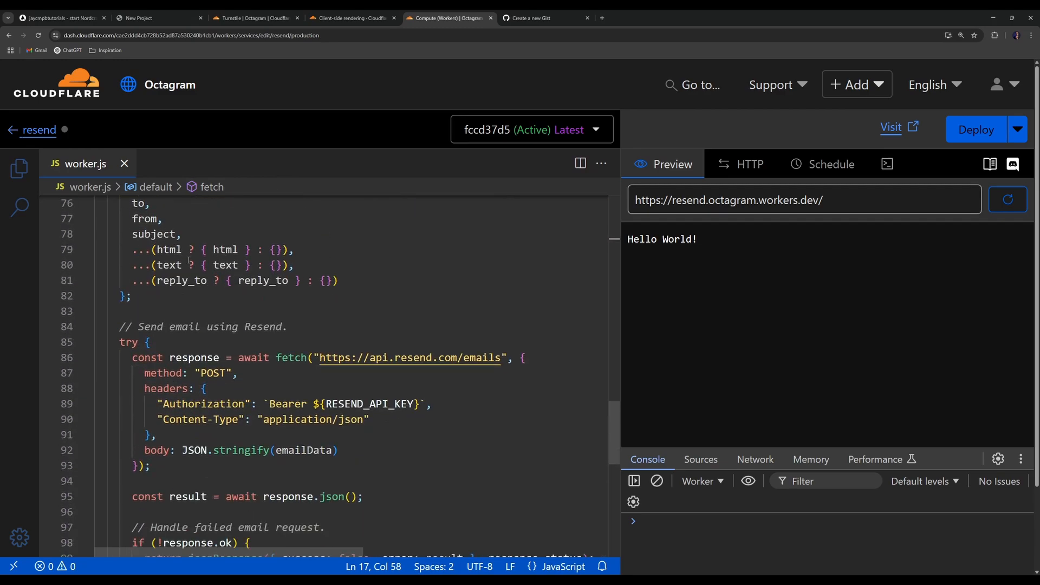
{"action": "scroll", "coordinate": [200, 257], "scroll_direction": "down", "scroll_amount": 3}
{"action": "scroll", "coordinate": [200, 271], "scroll_direction": "down", "scroll_amount": 3}
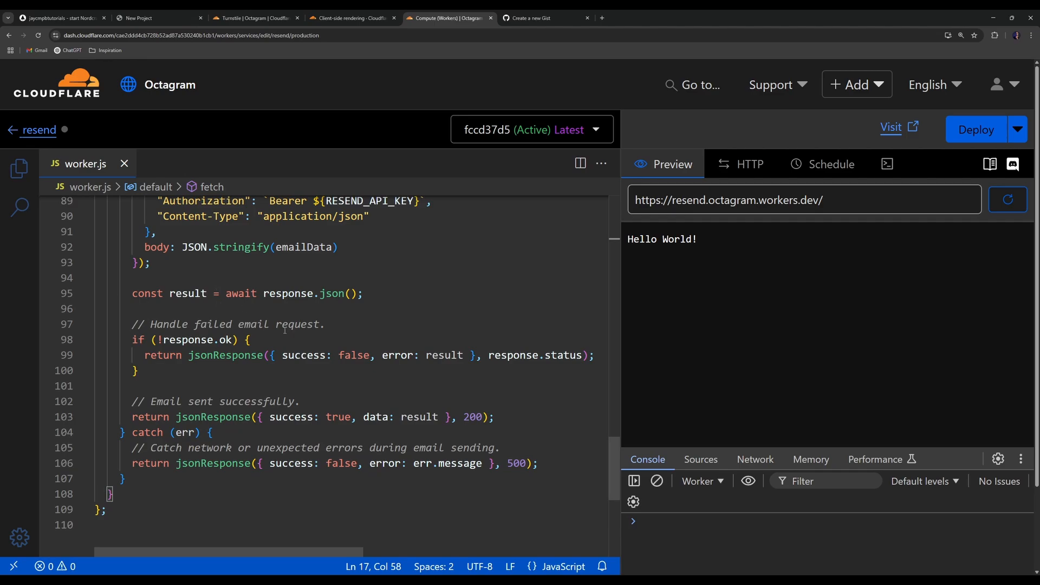
{"action": "scroll", "coordinate": [285, 329], "scroll_direction": "up", "scroll_amount": 6}
{"action": "left_click", "coordinate": [284, 295]}
{"action": "key", "text": "ctrl+minus"}
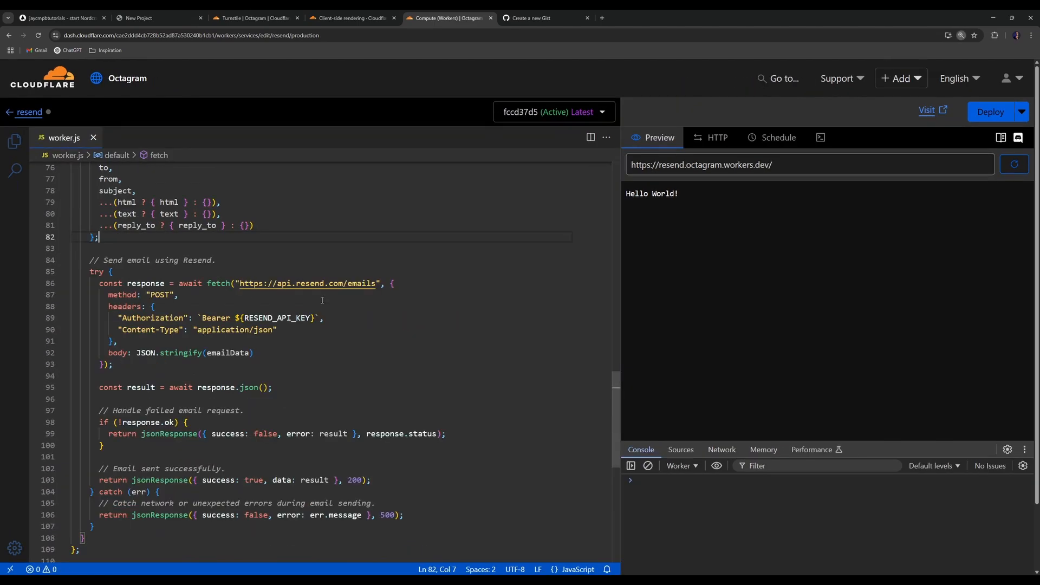
{"action": "key", "text": "ctrl+minus"}
{"action": "key", "text": "ctrl+minus"}
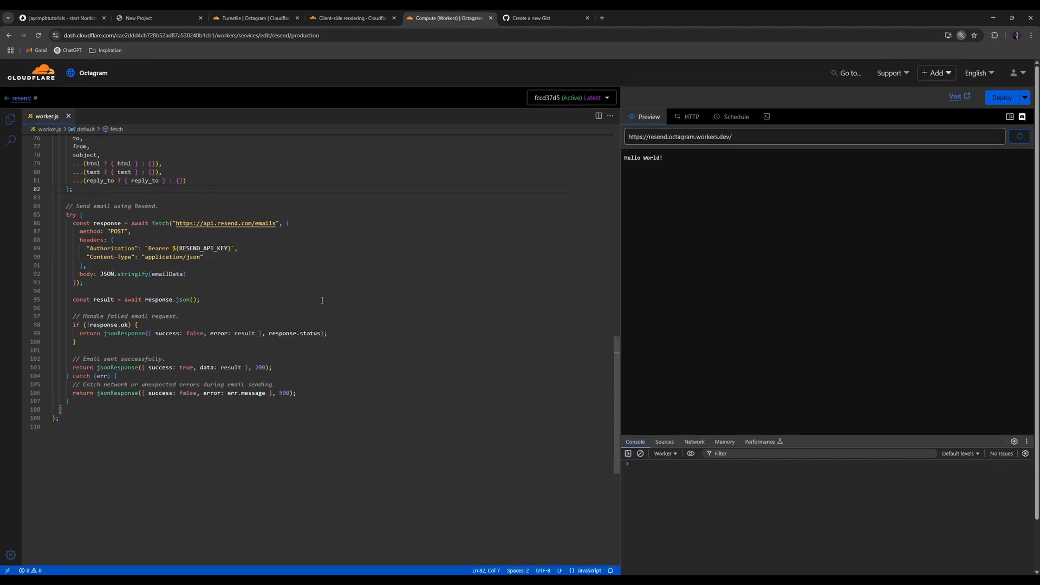
{"action": "key", "text": "ctrl+minus"}
{"action": "scroll", "coordinate": [322, 300], "scroll_direction": "up", "scroll_amount": 5}
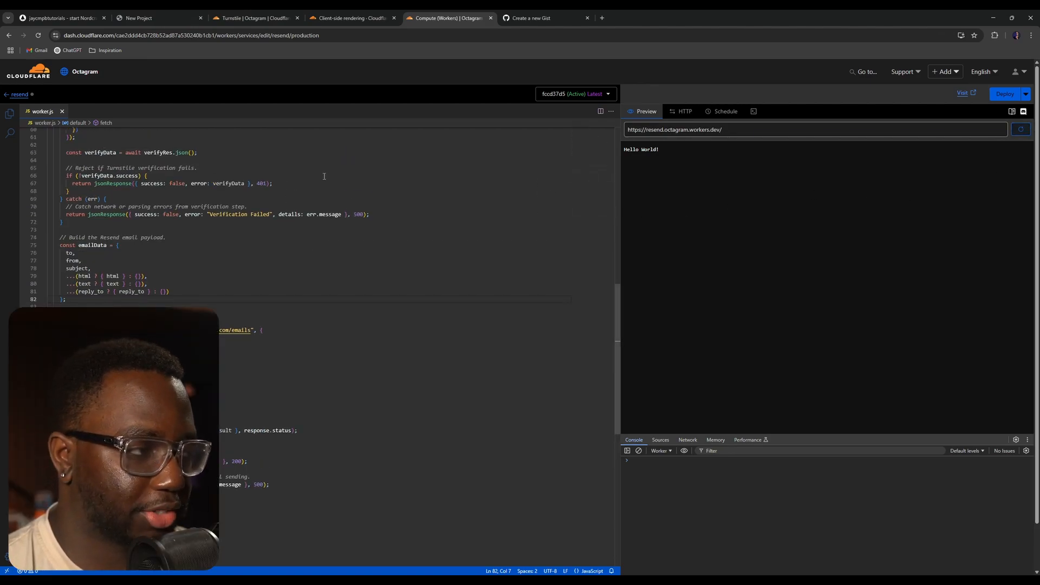
{"action": "scroll", "coordinate": [324, 176], "scroll_direction": "up", "scroll_amount": 15}
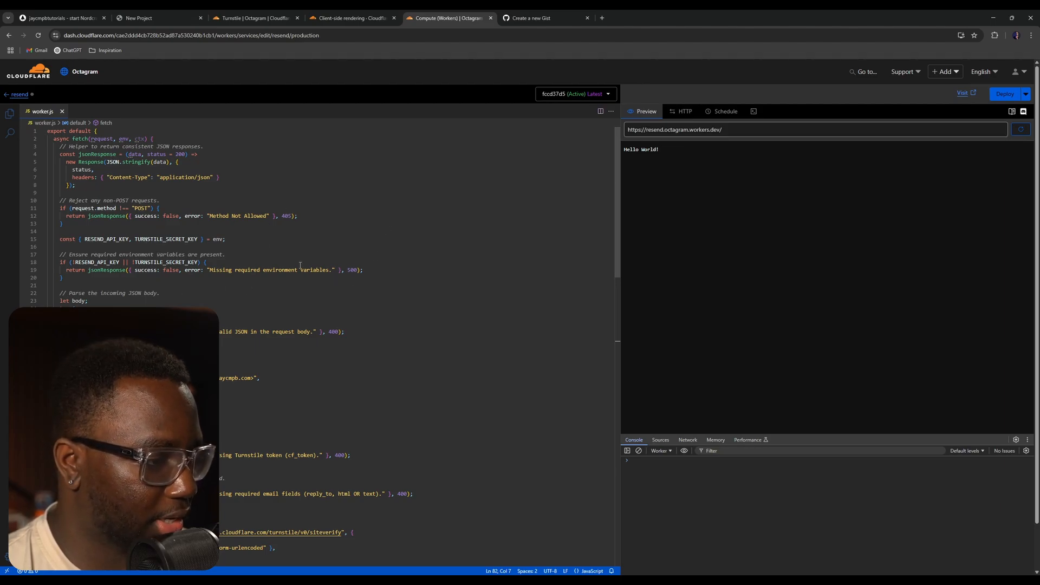
- Send a POST test request to the worker from the HTTP tester and inspect the response
{"action": "left_click_drag", "start_coordinate": [197, 270], "coordinate": [401, 272]}
{"action": "left_click", "coordinate": [403, 273]}
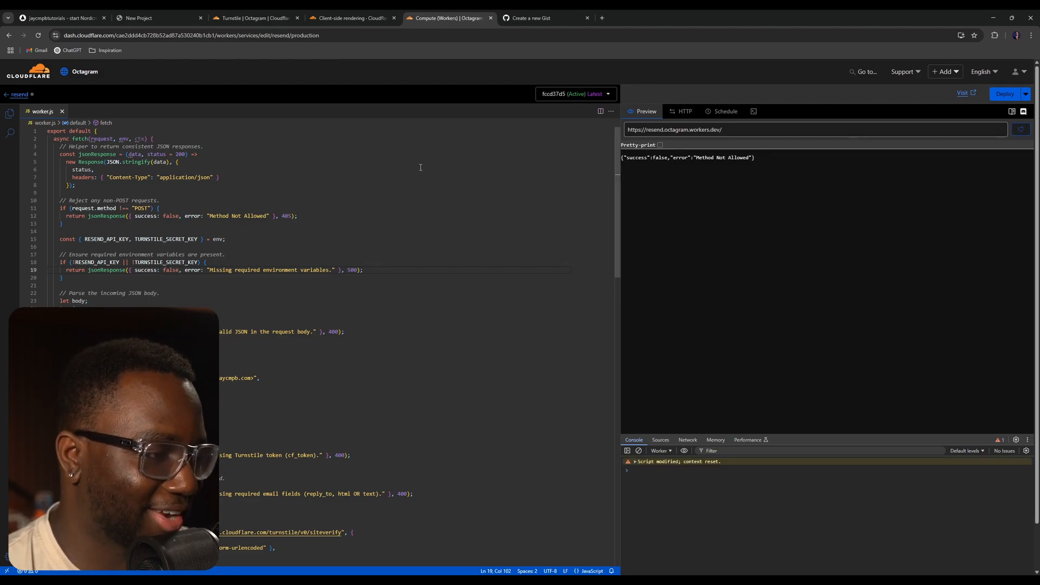
{"action": "left_click", "coordinate": [682, 111]}
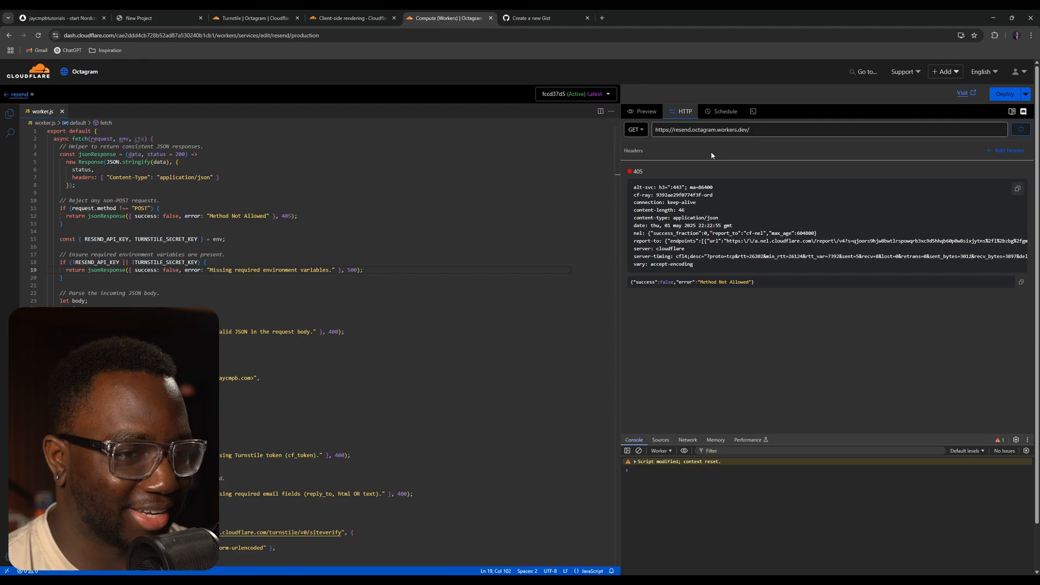
{"action": "left_click", "coordinate": [634, 130]}
{"action": "left_click", "coordinate": [640, 163]}
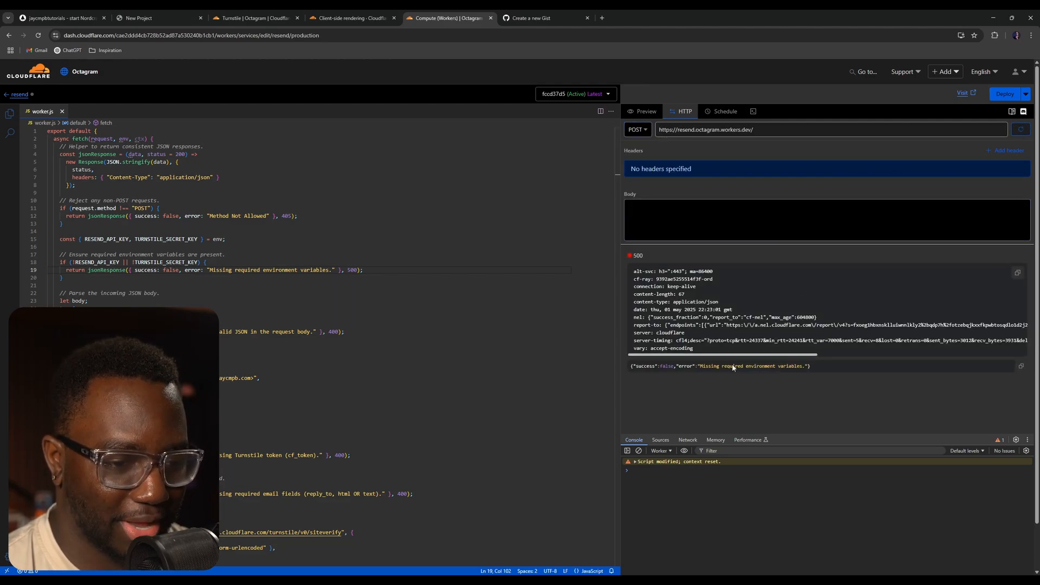
{"action": "key", "text": "ctrl+plus"}
{"action": "key", "text": "ctrl+plus"}
{"action": "scroll", "coordinate": [877, 401], "scroll_direction": "down", "scroll_amount": 1}
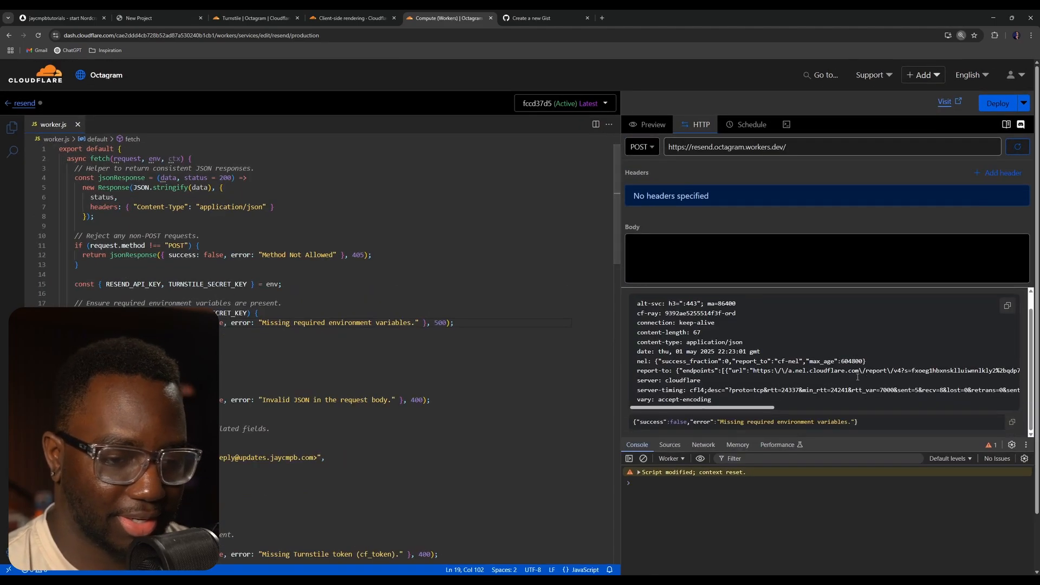
{"action": "left_click_drag", "start_coordinate": [716, 421], "coordinate": [853, 424]}
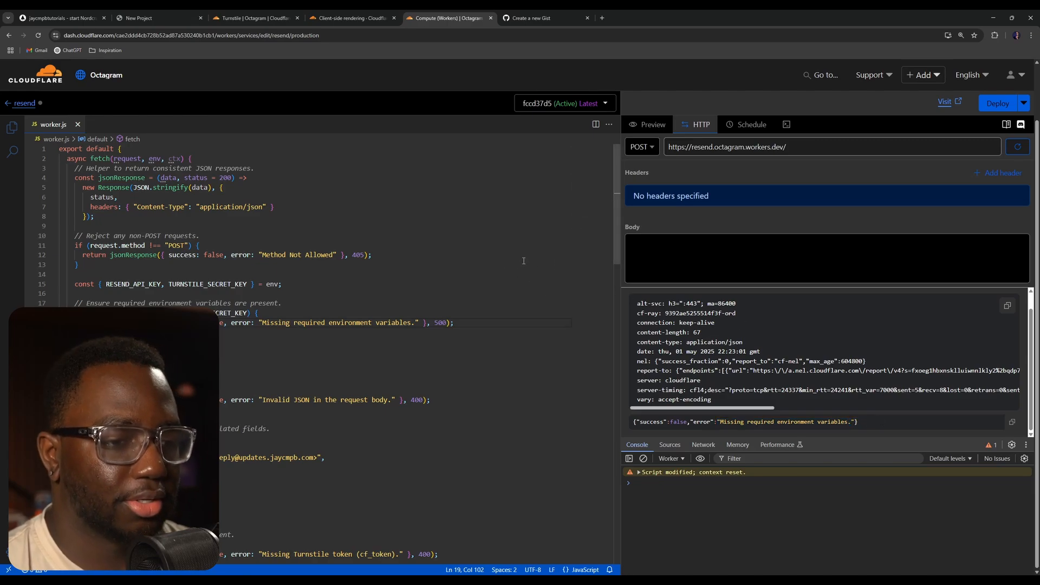
{"action": "key", "text": "ctrl+minus"}
{"action": "key", "text": "ctrl+minus"}
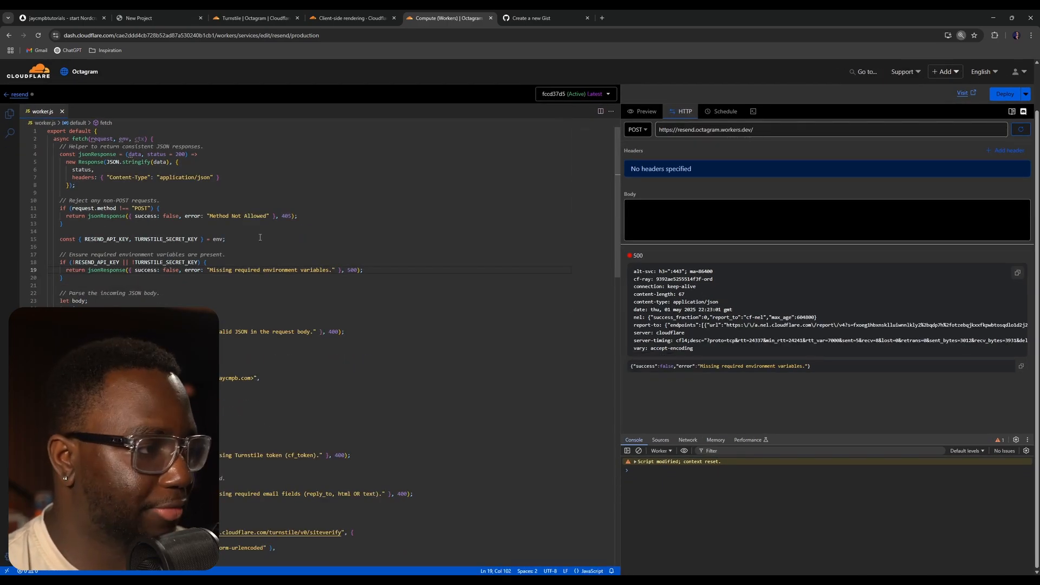
- Deploy the updated worker code and return to the resend worker's overview
{"action": "left_click", "coordinate": [273, 216]}
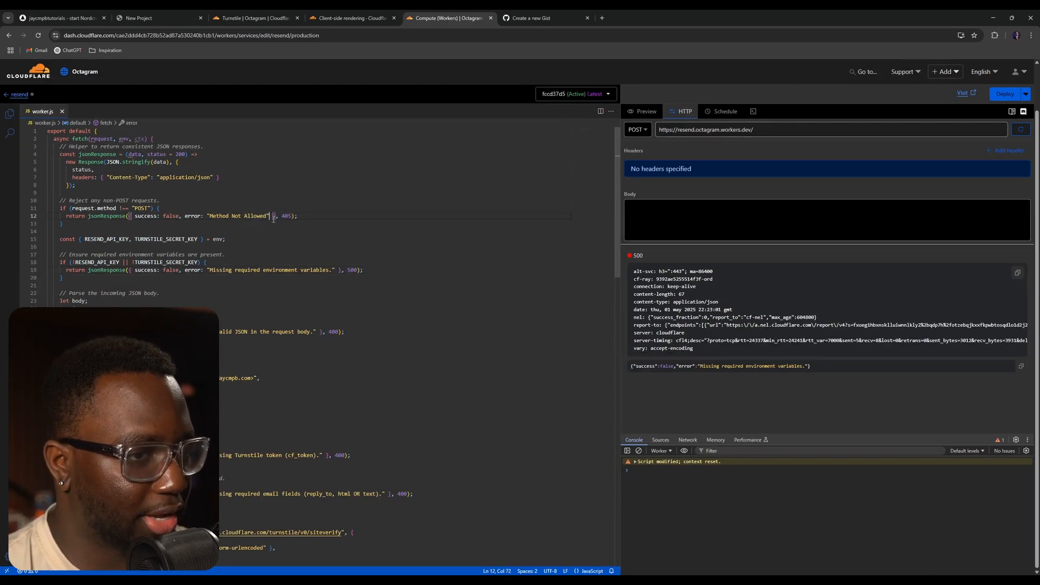
{"action": "left_click", "coordinate": [1012, 96]}
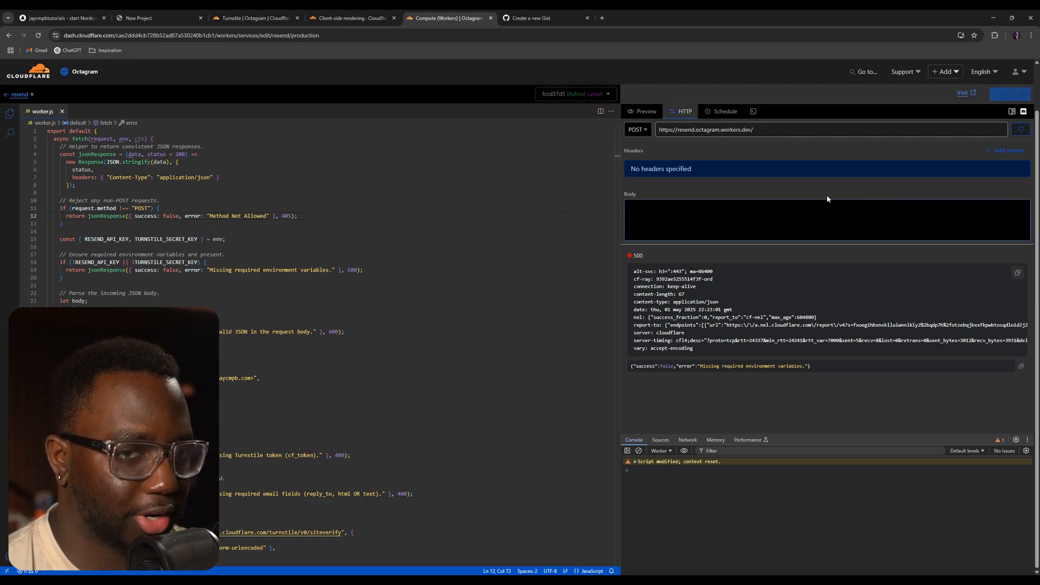
{"action": "left_click", "coordinate": [19, 95]}
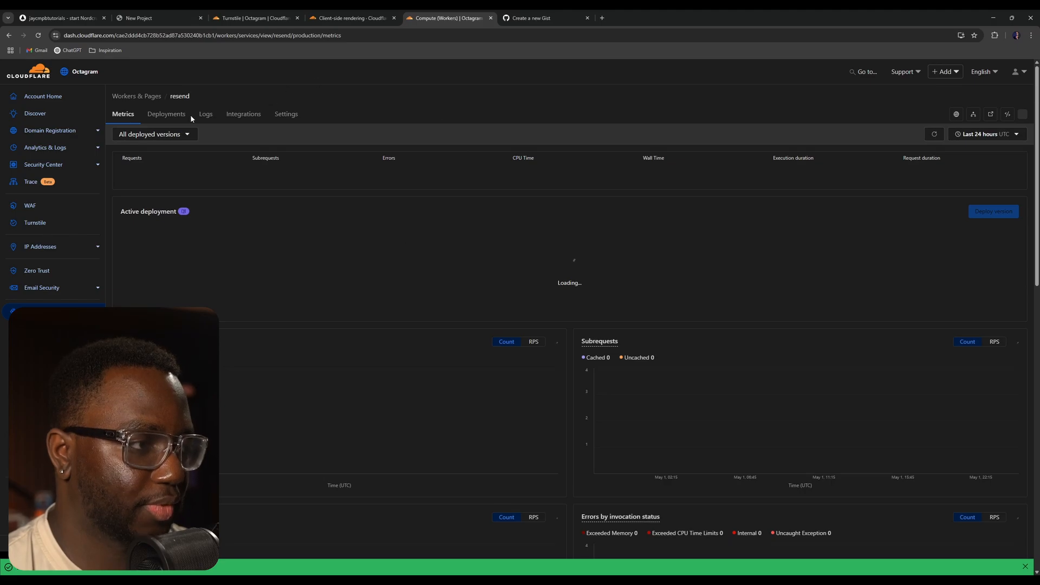
- Open the worker's settings and add a Secret-type variable named RESEND_API_KEY
{"action": "left_click", "coordinate": [288, 115]}
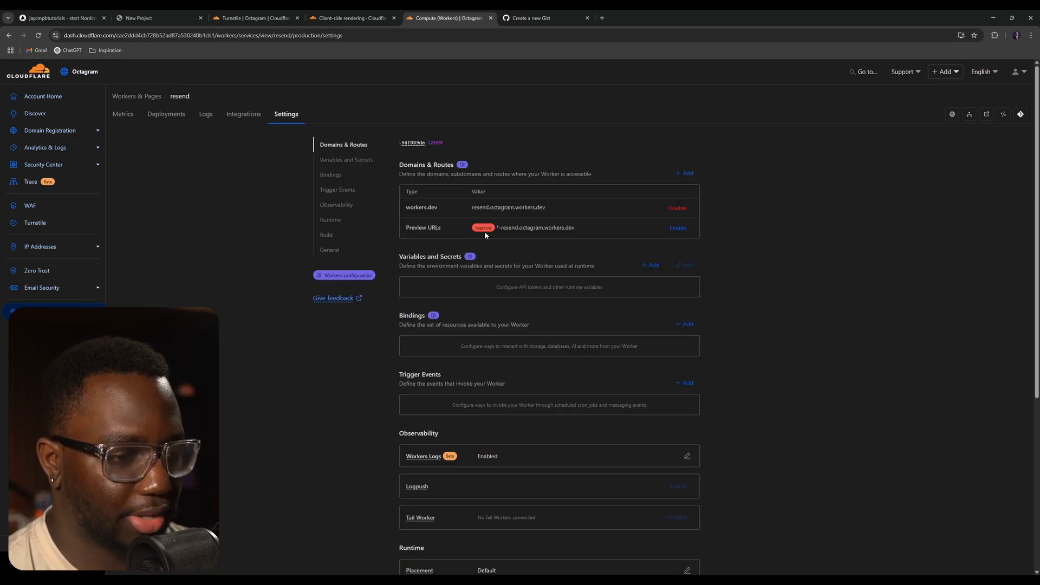
{"action": "key", "text": "ctrl+plus"}
{"action": "key", "text": "ctrl+plus"}
{"action": "key", "text": "ctrl+plus"}
{"action": "scroll", "coordinate": [422, 271], "scroll_direction": "down", "scroll_amount": 1}
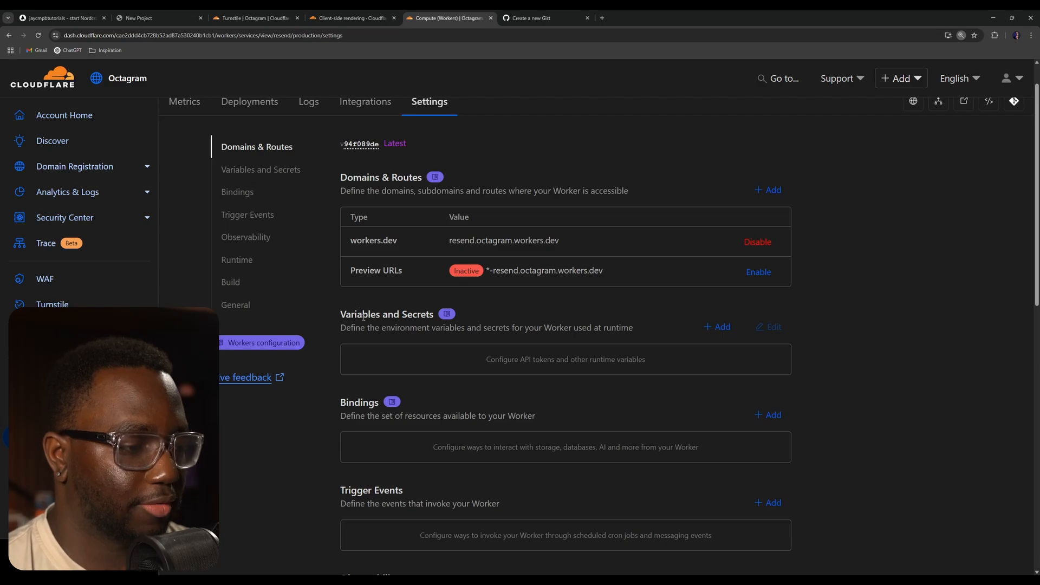
{"action": "left_click", "coordinate": [724, 327]}
{"action": "left_click", "coordinate": [866, 182]}
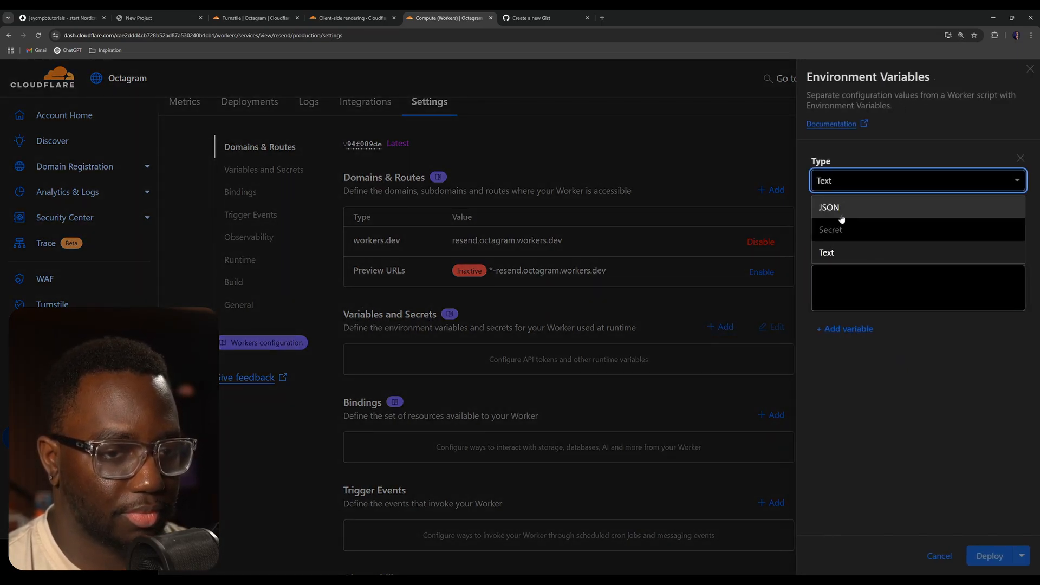
{"action": "left_click", "coordinate": [854, 230]}
{"action": "left_click", "coordinate": [874, 229]}
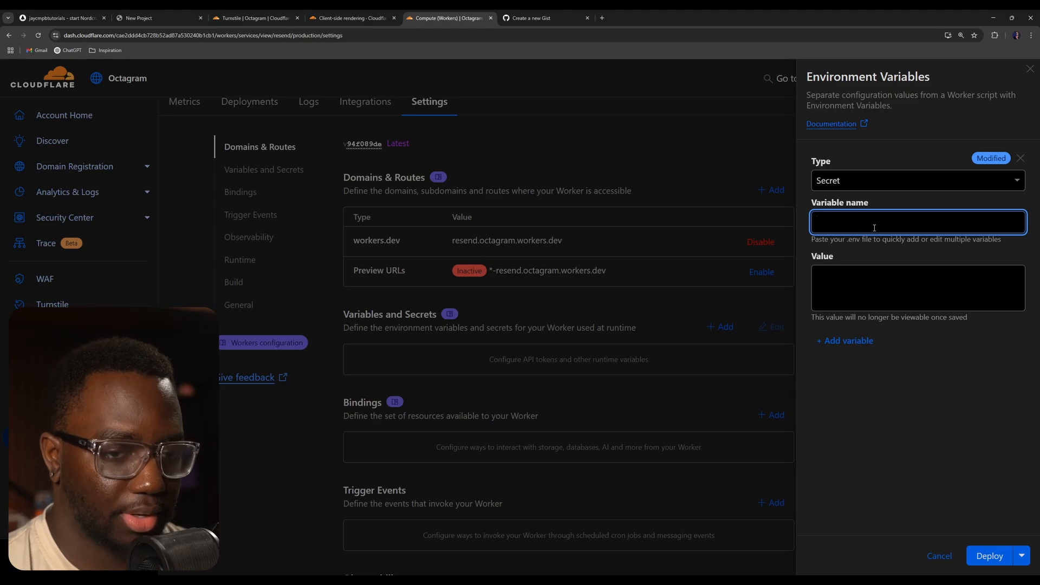
{"action": "type", "text": "RESEND_"}
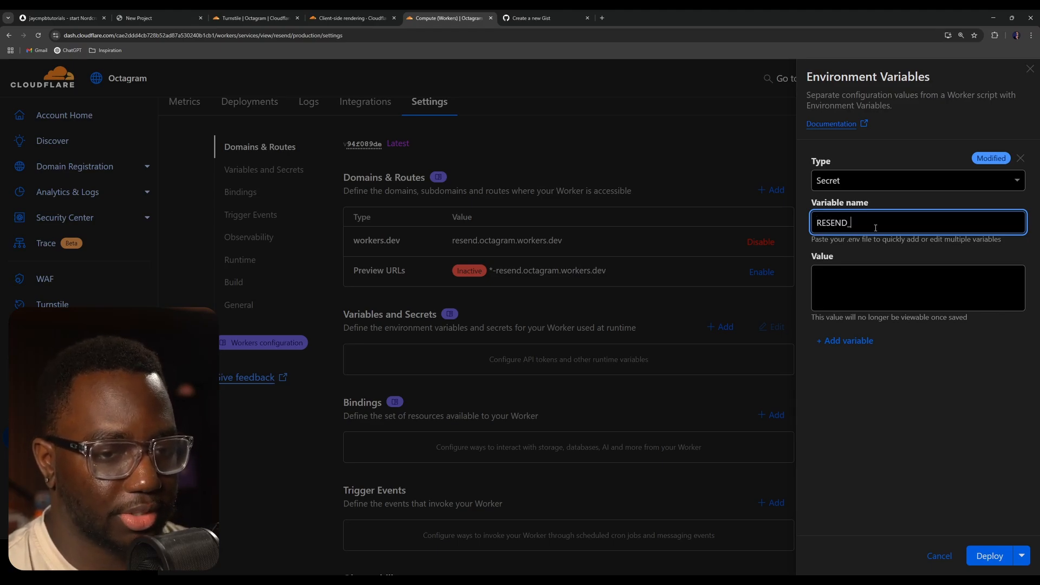
{"action": "type", "text": "API_KEY"}
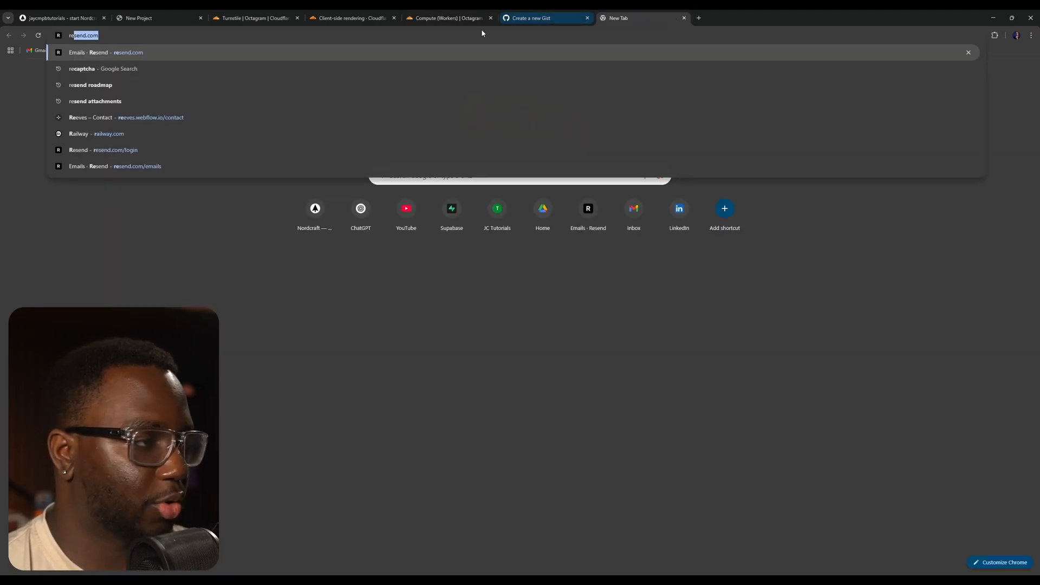
- Open Resend in a new tab and go to its API Keys page
{"action": "left_click", "coordinate": [602, 18]}
{"action": "type", "text": "rese"}
{"action": "key", "text": "Return"}
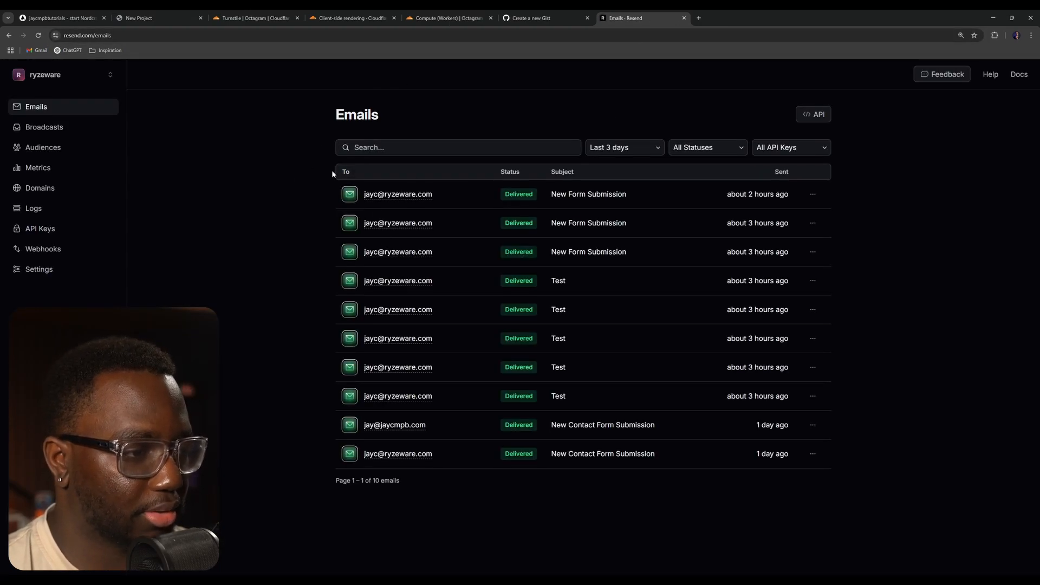
{"action": "left_click", "coordinate": [47, 230]}
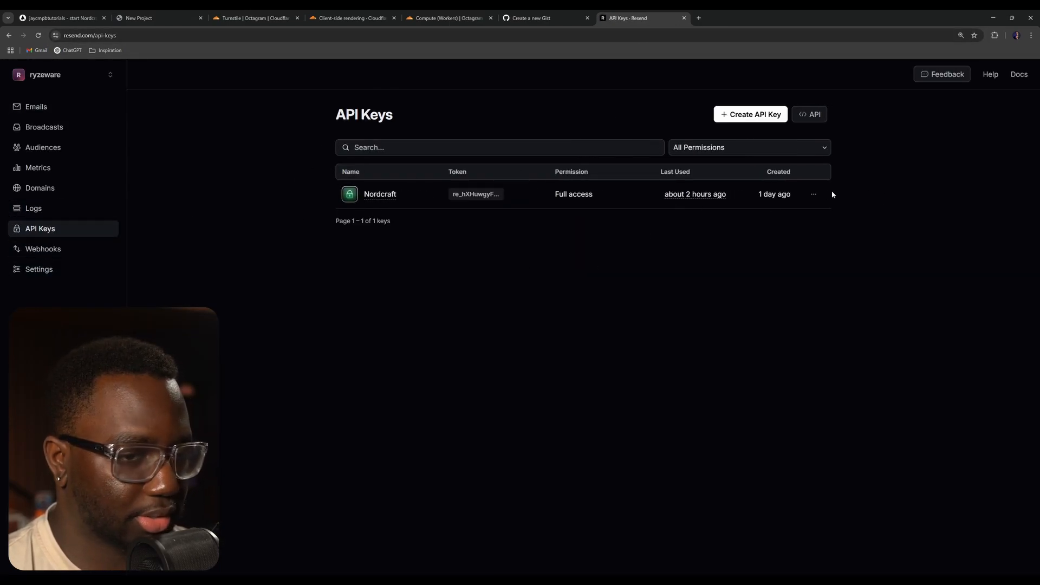
- Delete the existing Nordcraft API key, confirming with DELETE
{"action": "left_click", "coordinate": [814, 194]}
{"action": "left_click", "coordinate": [789, 239]}
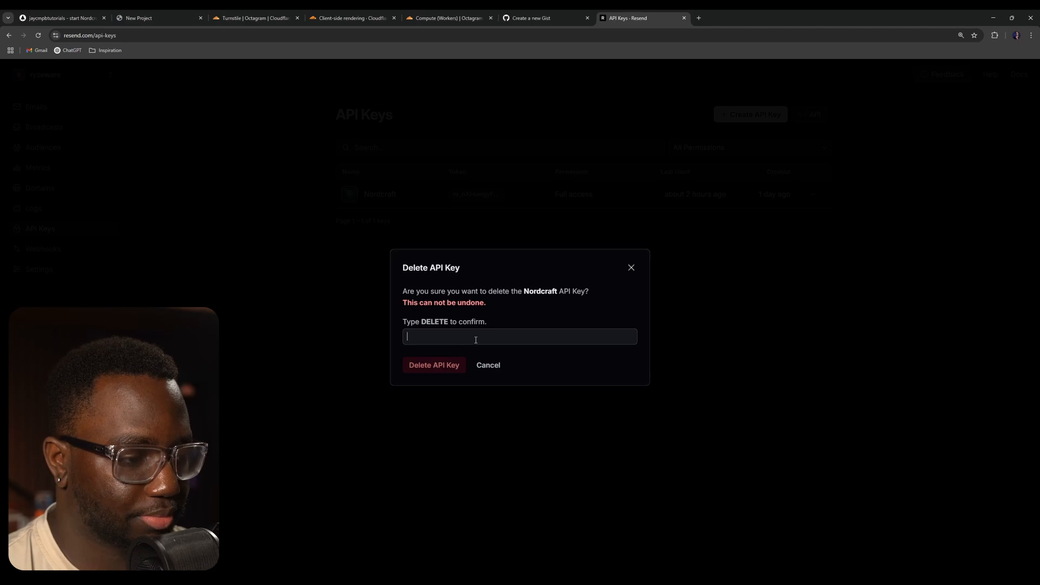
{"action": "type", "text": "DELETE"}
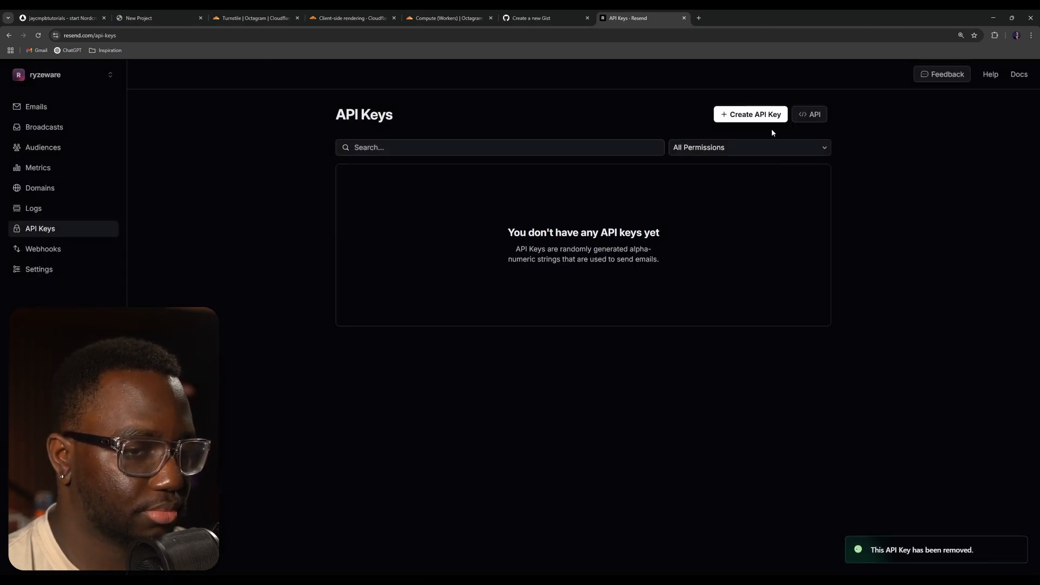
- Create a new Resend API key named Nordcraft and copy it
{"action": "left_click", "coordinate": [761, 116]}
{"action": "type", "text": "Nordcraft"}
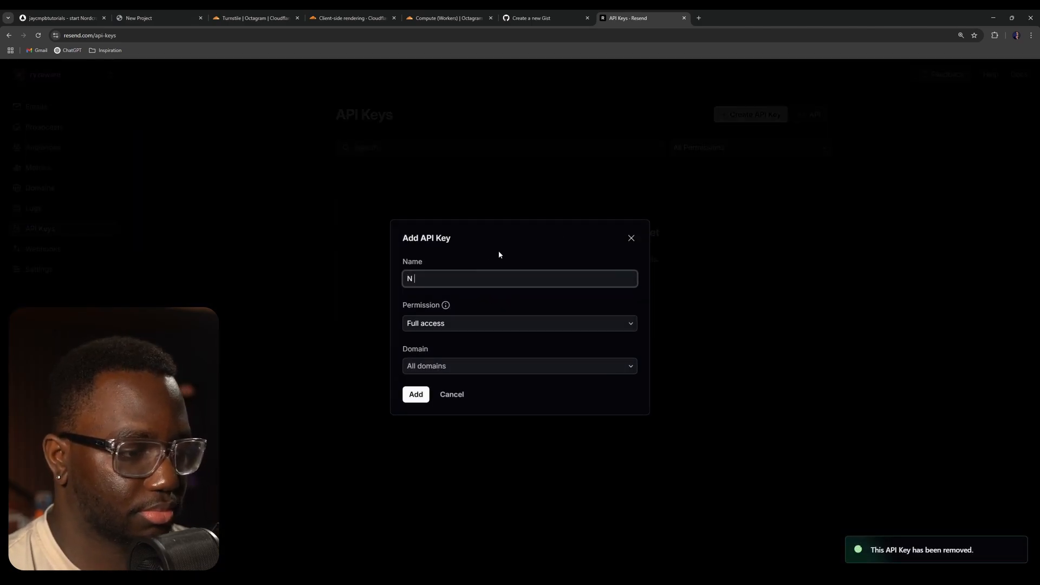
{"action": "left_click", "coordinate": [416, 394]}
{"action": "left_click", "coordinate": [602, 253]}
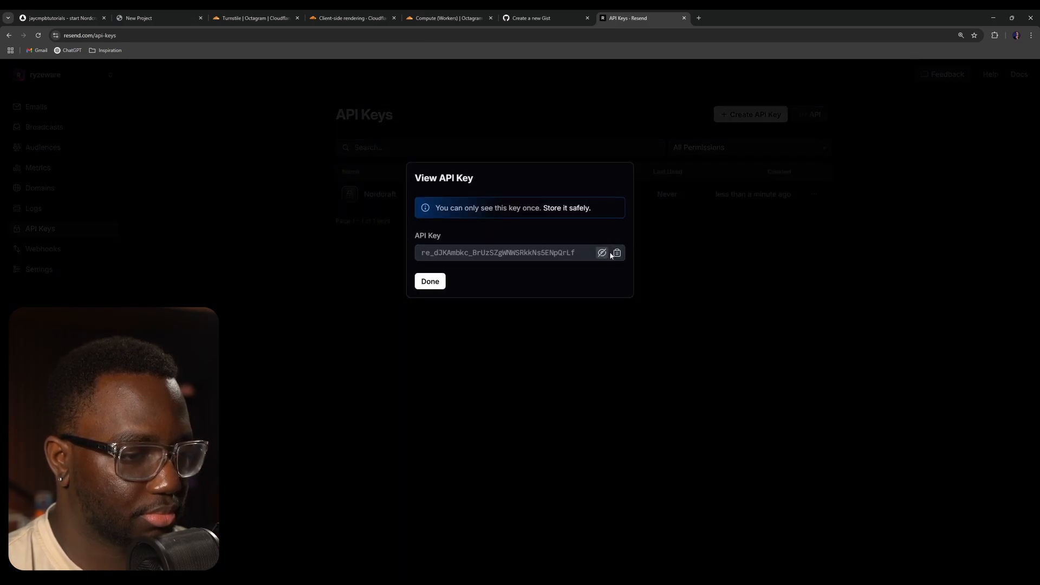
{"action": "left_click", "coordinate": [617, 253]}
- Paste the Resend API key as the RESEND_API_KEY secret's value and deploy the worker
{"action": "left_click", "coordinate": [548, 18]}
{"action": "left_click", "coordinate": [449, 17]}
{"action": "left_click", "coordinate": [921, 298]}
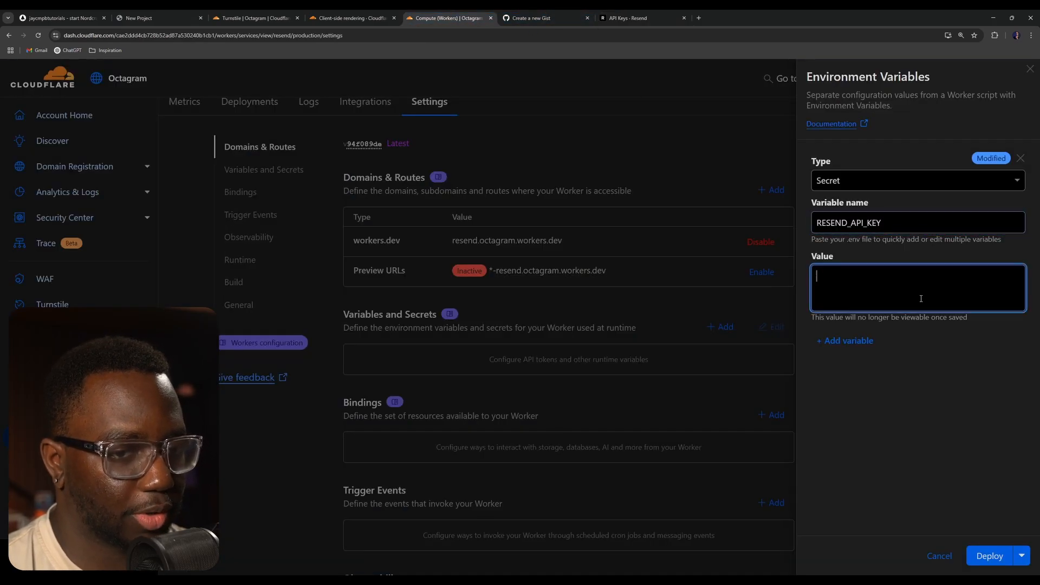
{"action": "key", "text": "ctrl+v"}
{"action": "left_click", "coordinate": [856, 460]}
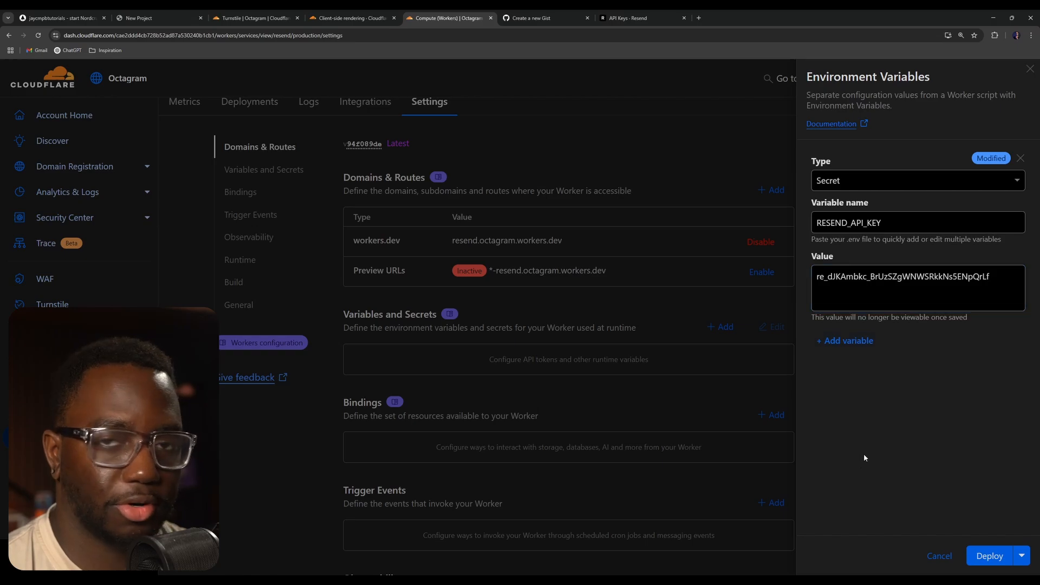
{"action": "left_click", "coordinate": [1023, 554]}
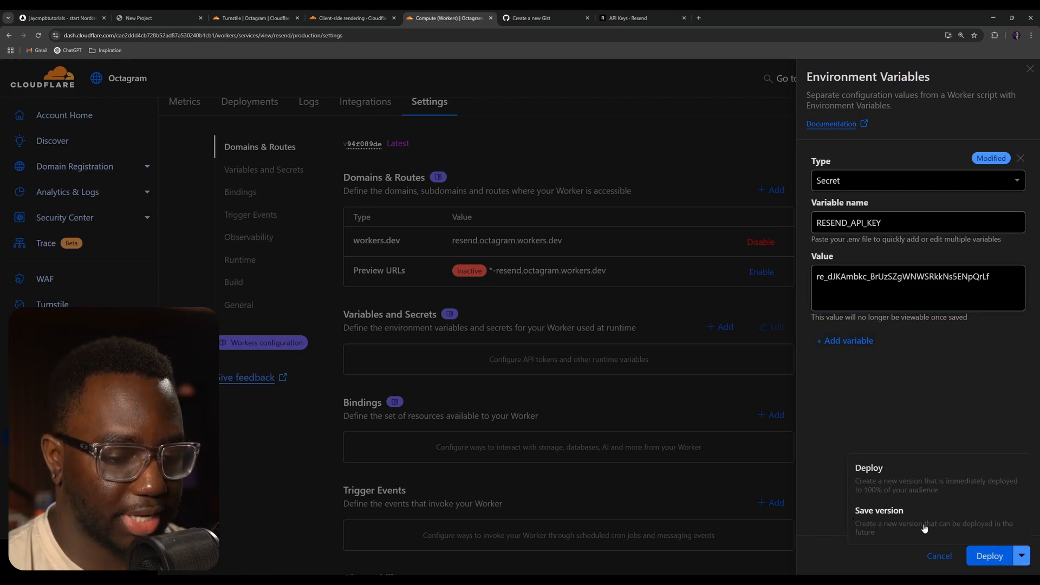
{"action": "left_click", "coordinate": [878, 472]}
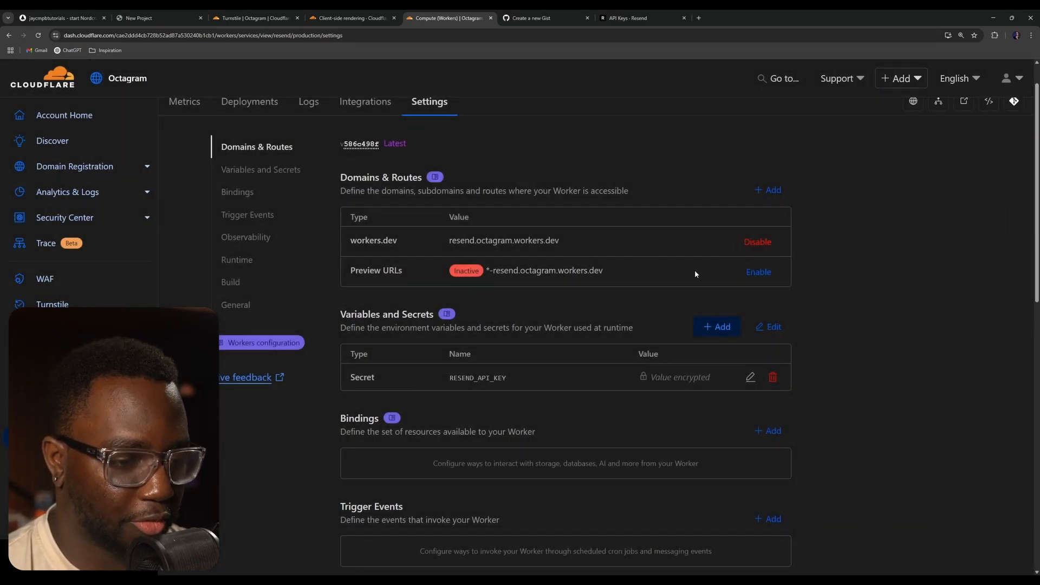
- Add another worker variable named TURNSTILE_SECRET_KEY
{"action": "left_click", "coordinate": [716, 327]}
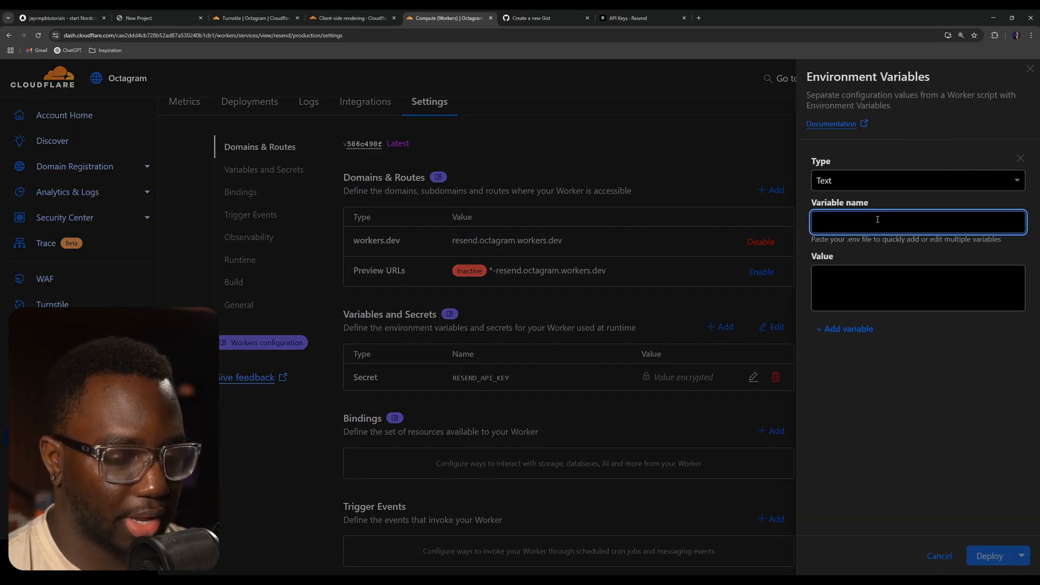
{"action": "type", "text": "RESEND_API_KEY"}
{"action": "type", "text": "TUR"}
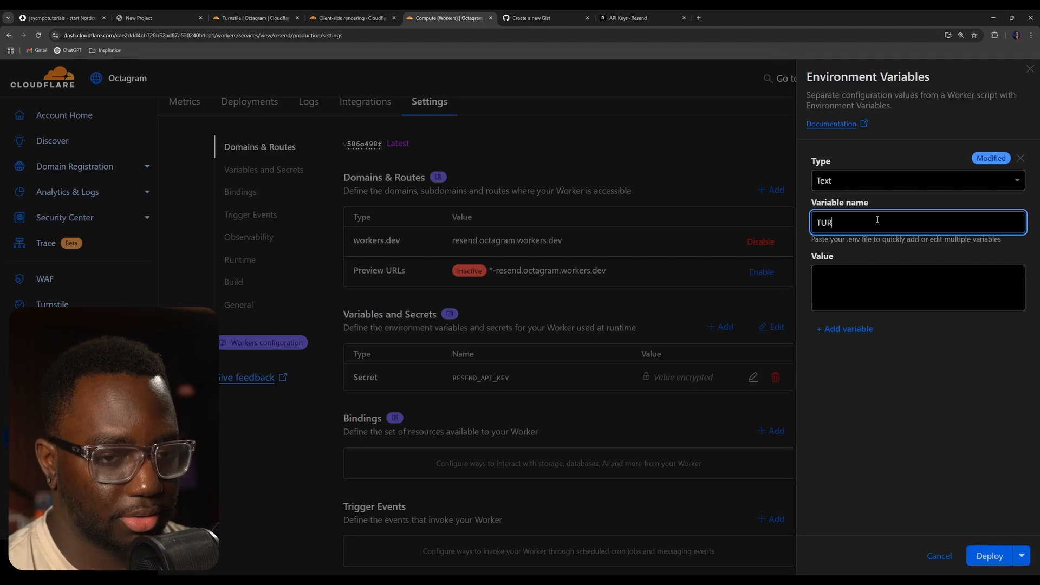
{"action": "type", "text": "NSTILE_SECRET_KEY"}
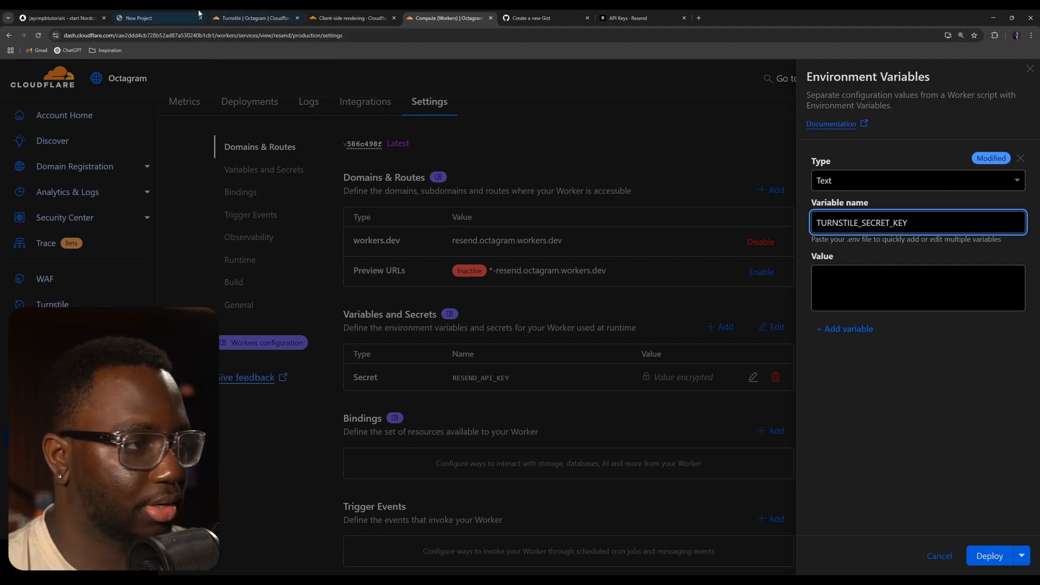
- Copy the secret key from the Turnstile widget page
{"action": "left_click", "coordinate": [239, 18]}
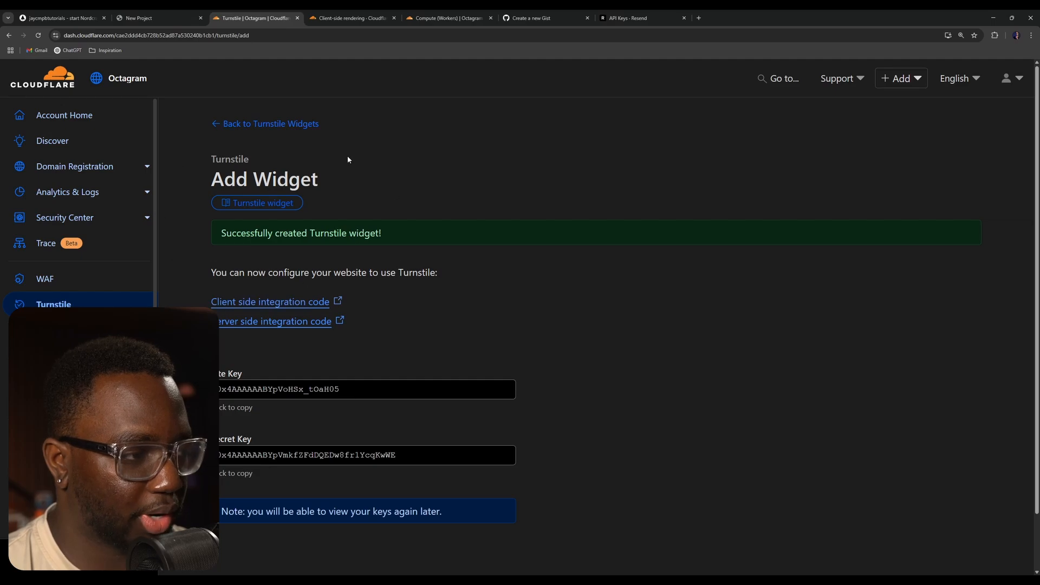
{"action": "scroll", "coordinate": [452, 193], "scroll_direction": "down", "scroll_amount": 1}
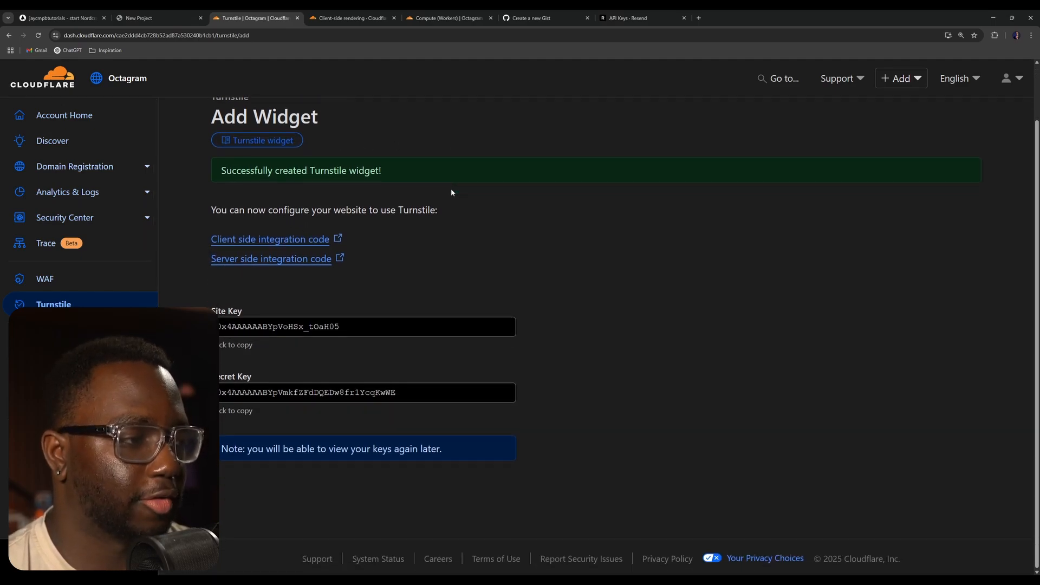
{"action": "left_click_drag", "start_coordinate": [222, 449], "coordinate": [480, 444]}
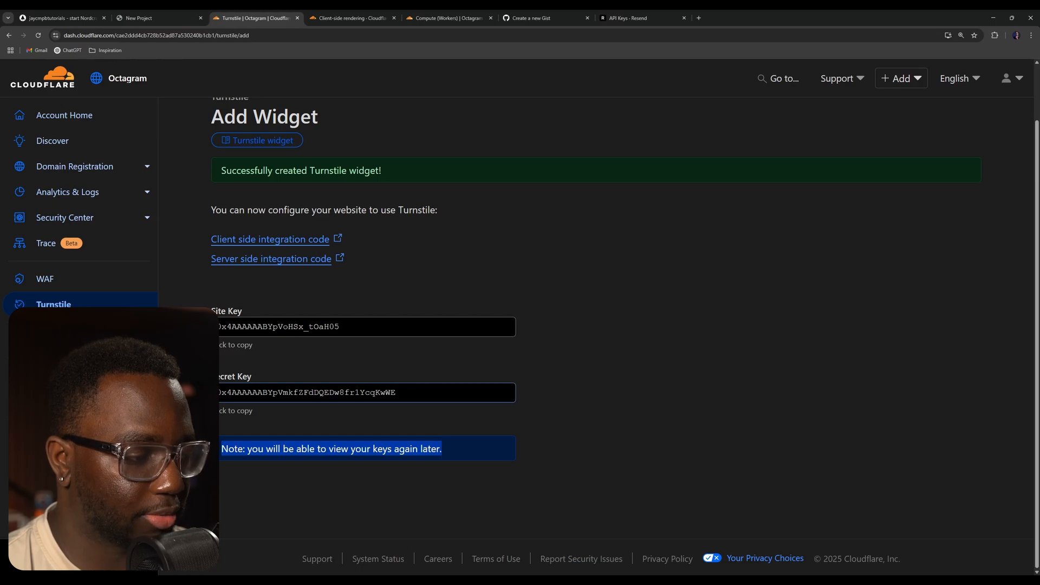
{"action": "left_click", "coordinate": [303, 394]}
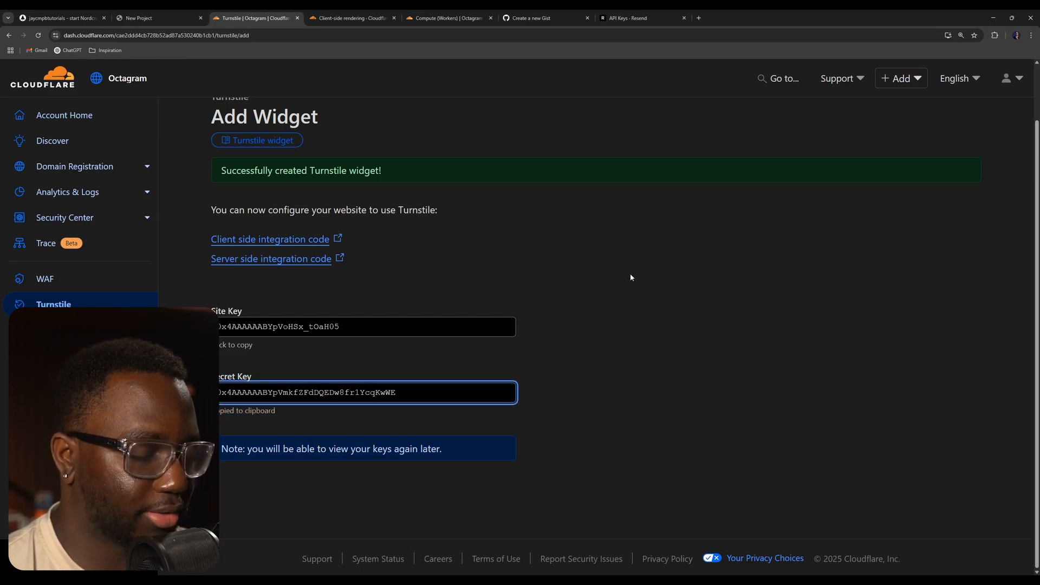
- Paste the Turnstile secret key as the variable's value and deploy
{"action": "left_click", "coordinate": [623, 18]}
{"action": "left_click", "coordinate": [472, 18]}
{"action": "left_click", "coordinate": [913, 302]}
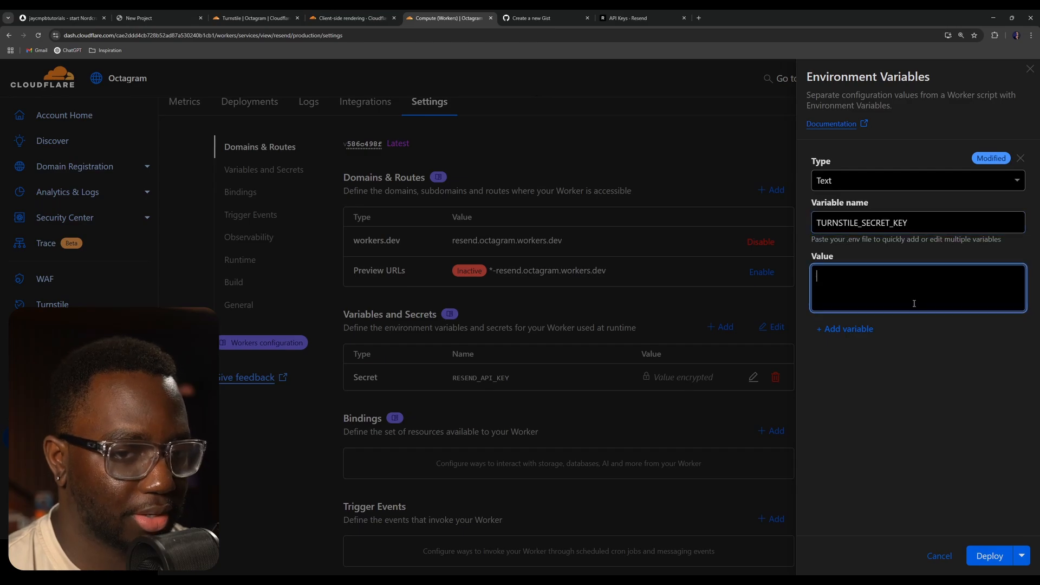
{"action": "key", "text": "ctrl+v"}
{"action": "left_click", "coordinate": [941, 411]}
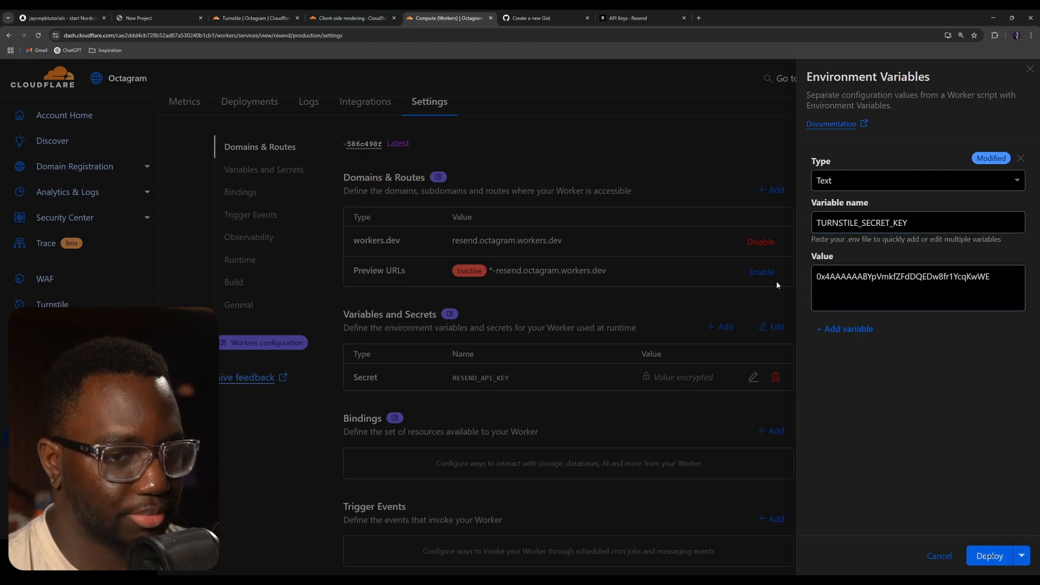
{"action": "left_click", "coordinate": [730, 242]}
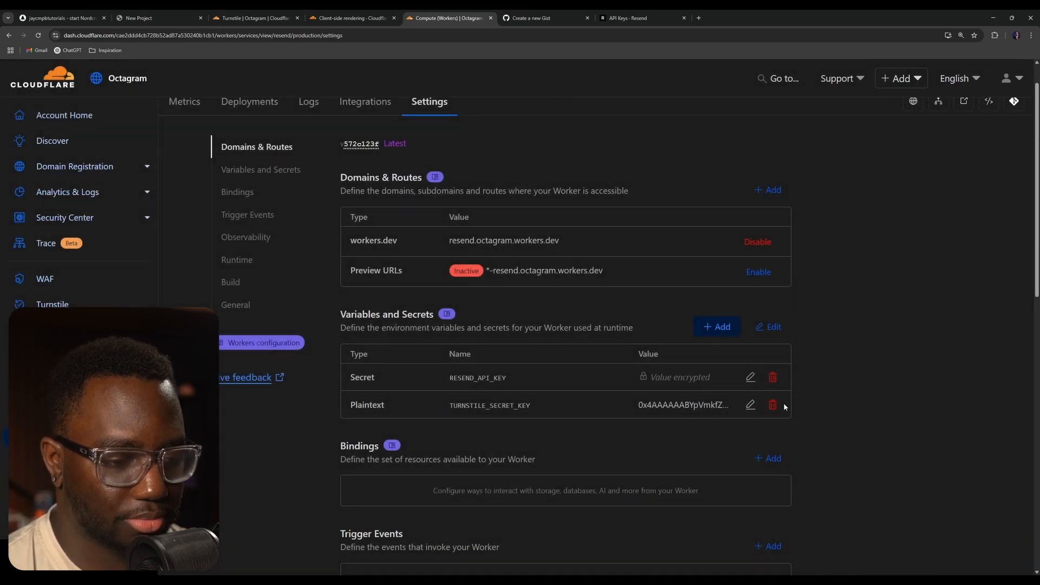
- Change the TURNSTILE_SECRET_KEY variable's type to Secret and deploy again
{"action": "left_click", "coordinate": [751, 406]}
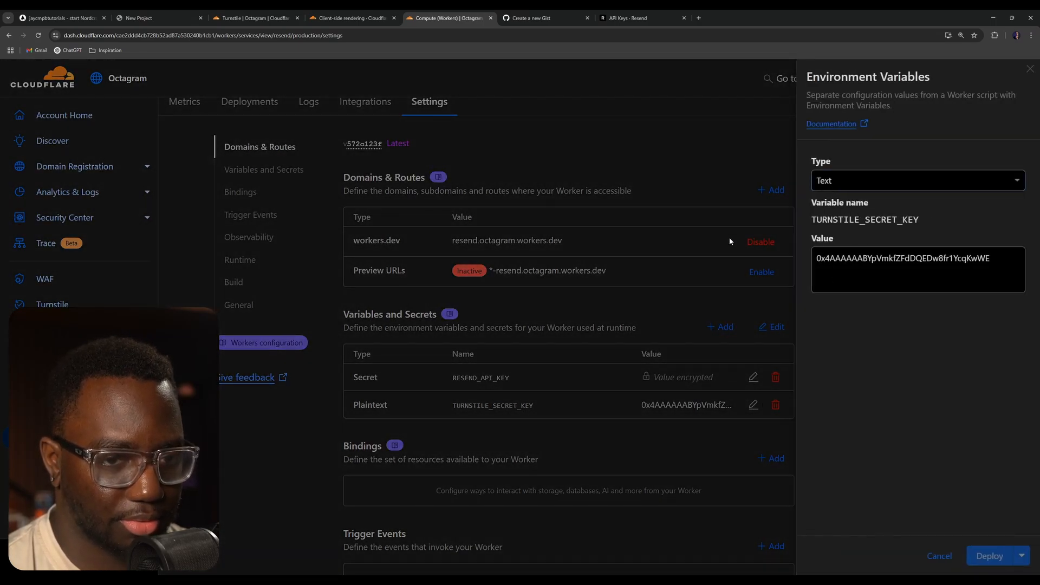
{"action": "left_click", "coordinate": [856, 181]}
{"action": "left_click", "coordinate": [850, 227]}
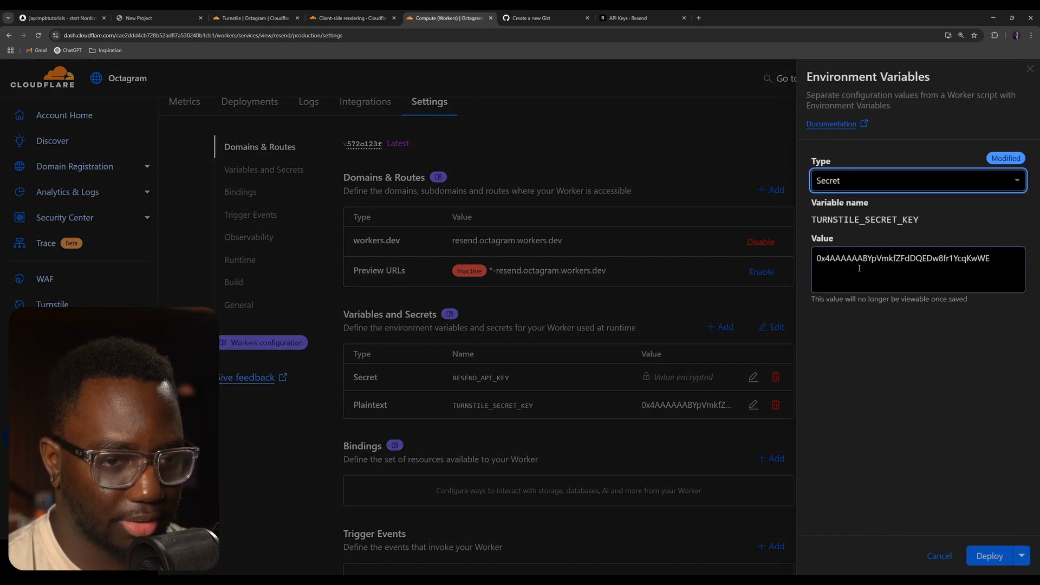
{"action": "left_click", "coordinate": [1002, 557]}
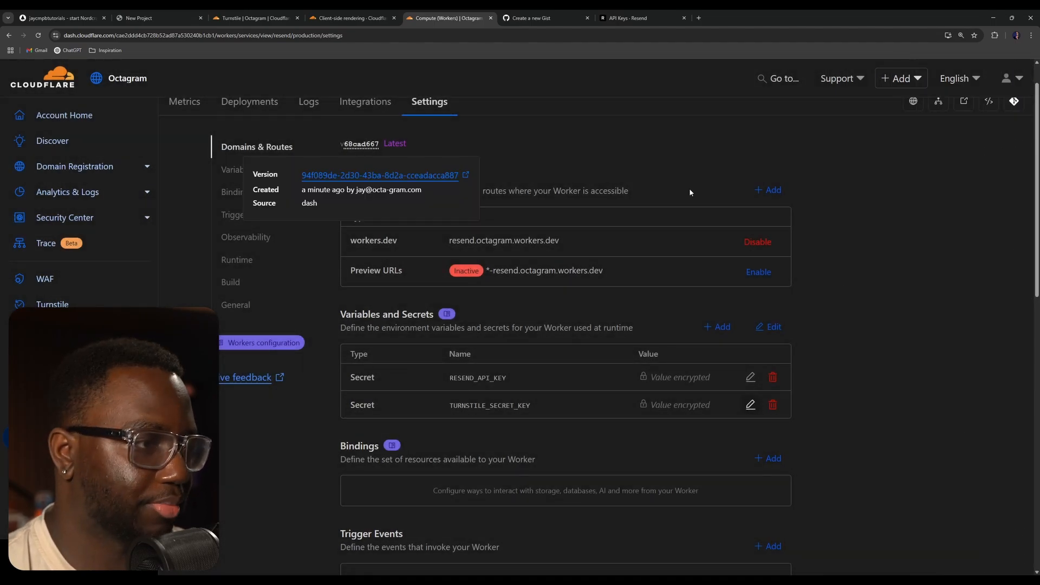
- Open the worker's code editor and test it with GET and POST requests in the HTTP panel
{"action": "scroll", "coordinate": [690, 192], "scroll_direction": "up", "scroll_amount": 1}
{"action": "left_click", "coordinate": [987, 142]}
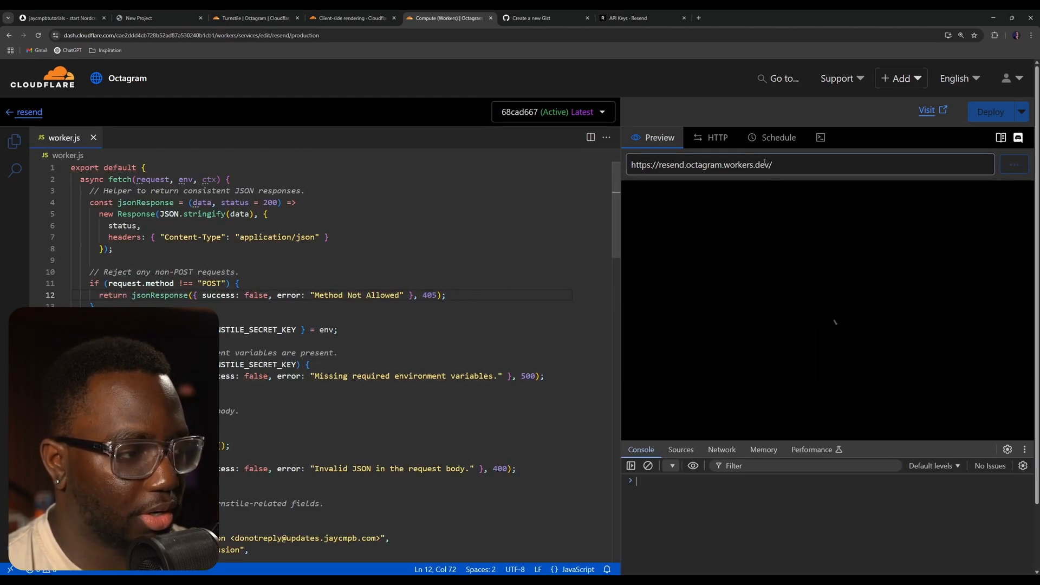
{"action": "left_click", "coordinate": [718, 137]}
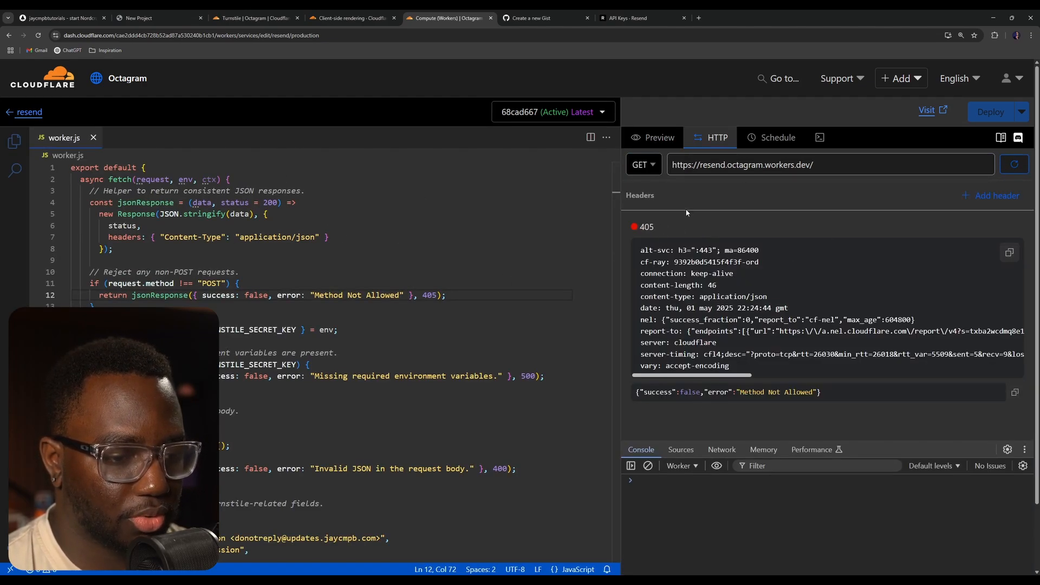
{"action": "left_click", "coordinate": [644, 164]}
{"action": "left_click", "coordinate": [643, 206]}
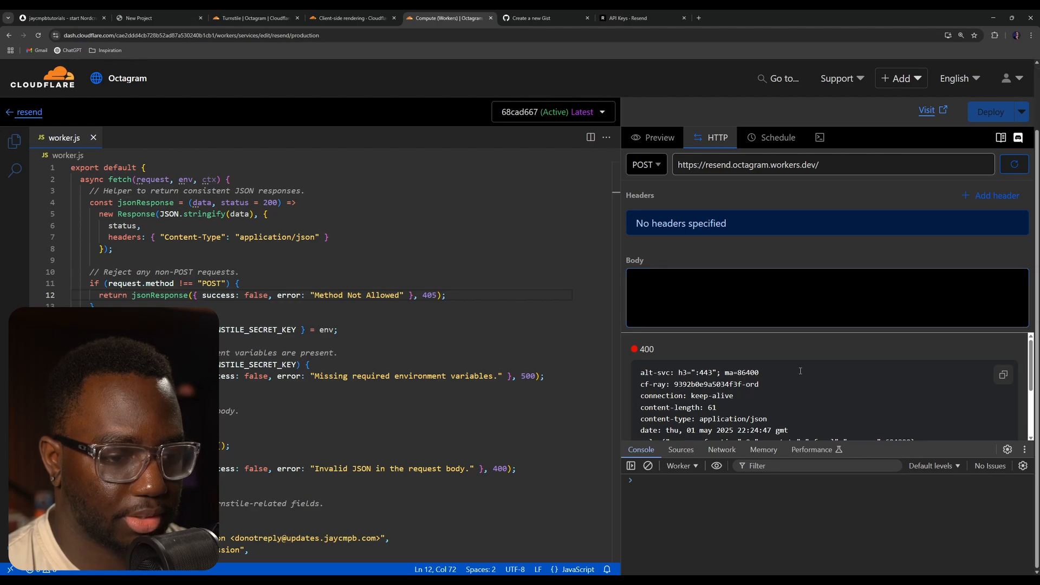
{"action": "scroll", "coordinate": [800, 379], "scroll_direction": "down", "scroll_amount": 2}
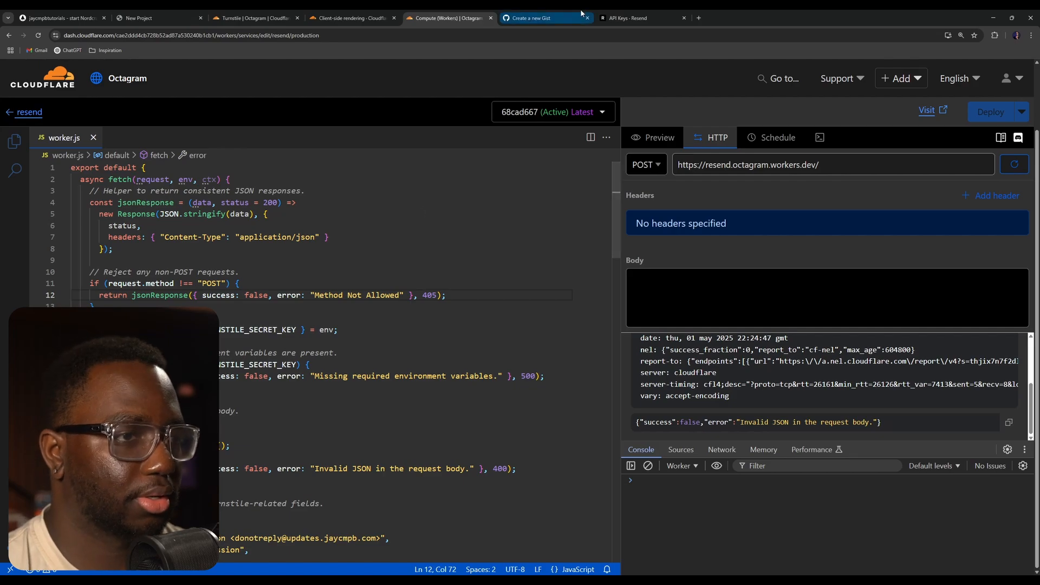
- Close the Resend tab and copy the worker's URL from the HTTP test panel
{"action": "left_click", "coordinate": [629, 17]}
{"action": "key", "text": "ctrl+w"}
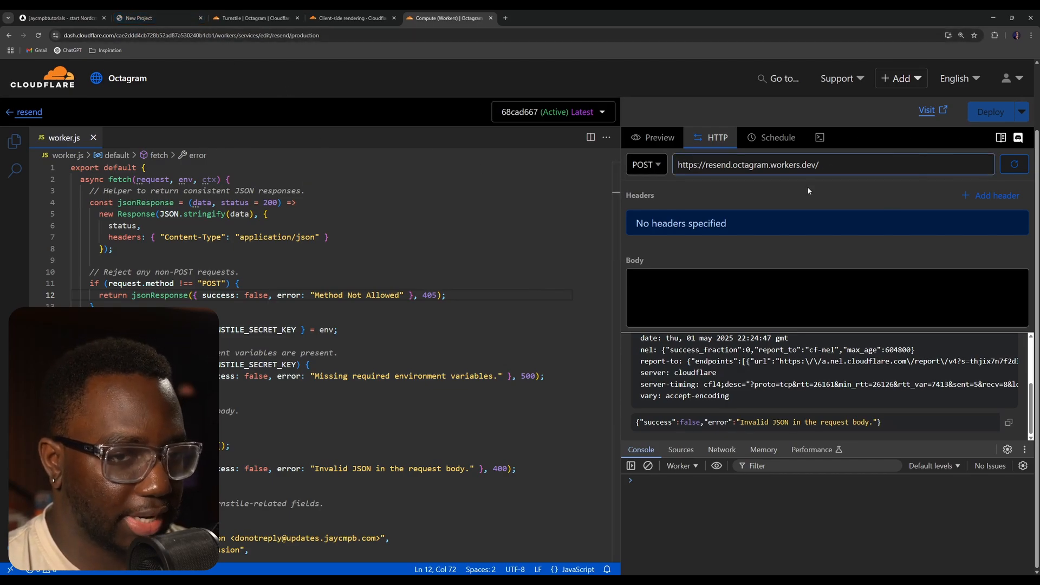
{"action": "left_click_drag", "start_coordinate": [869, 165], "coordinate": [679, 161]}
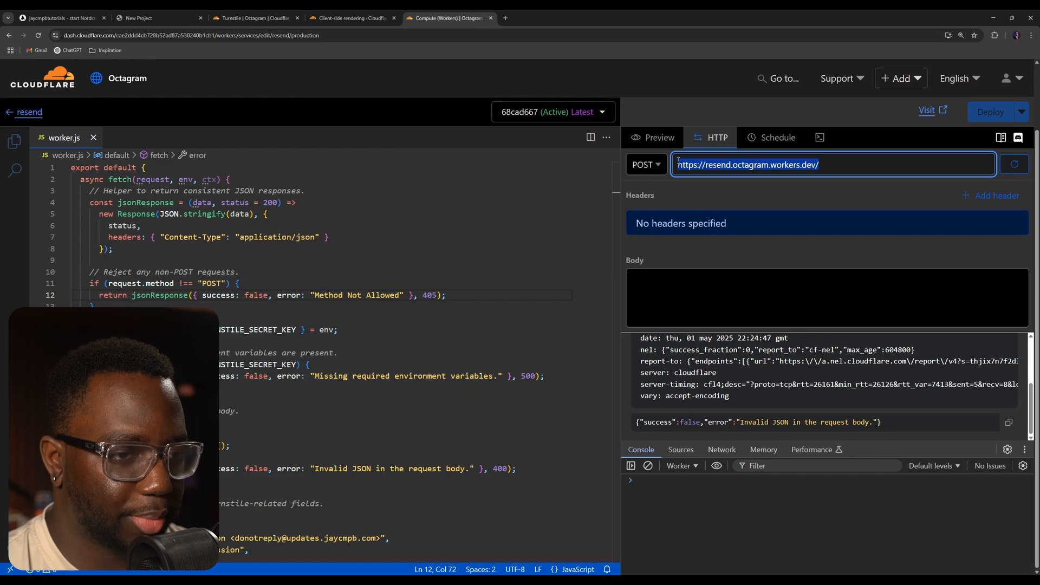
{"action": "left_click", "coordinate": [871, 163]}
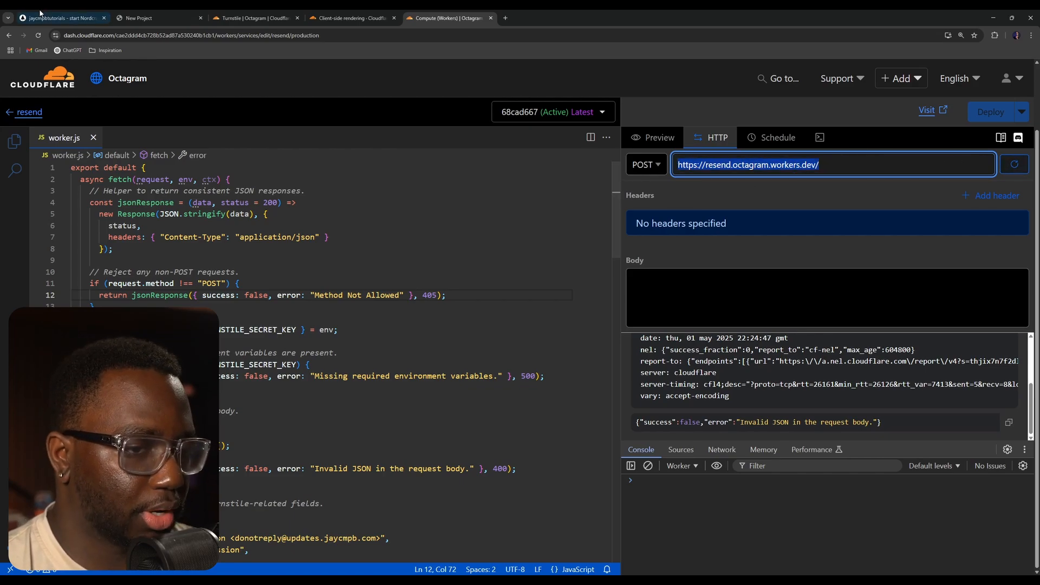
- In the Toddle contact form component, add a new API using the pasted worker URL
{"action": "left_click", "coordinate": [62, 18]}
{"action": "left_click", "coordinate": [269, 170]}
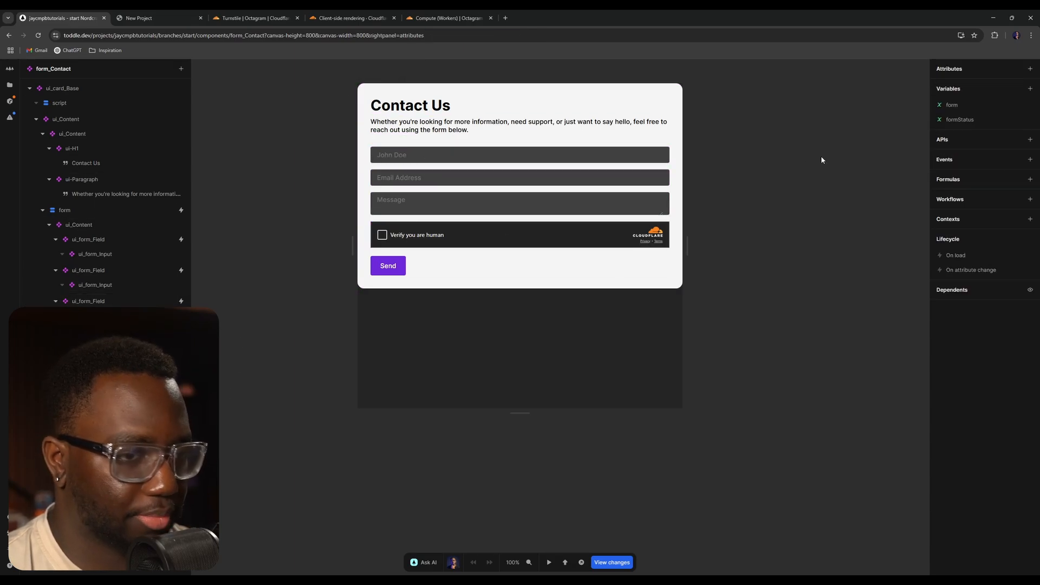
{"action": "left_click", "coordinate": [1030, 139]}
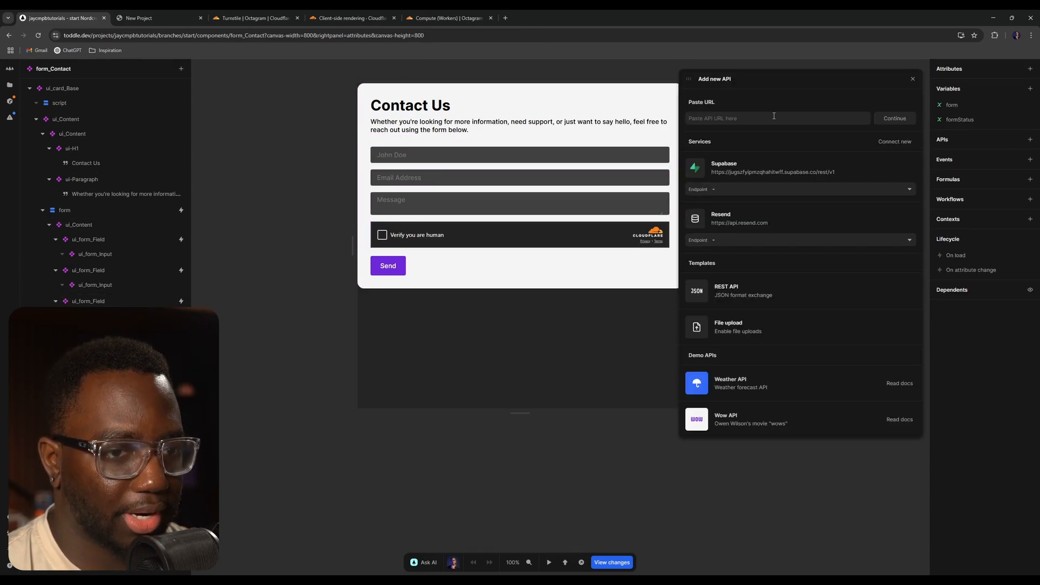
{"action": "key", "text": "ctrl+v"}
{"action": "left_click", "coordinate": [895, 119]}
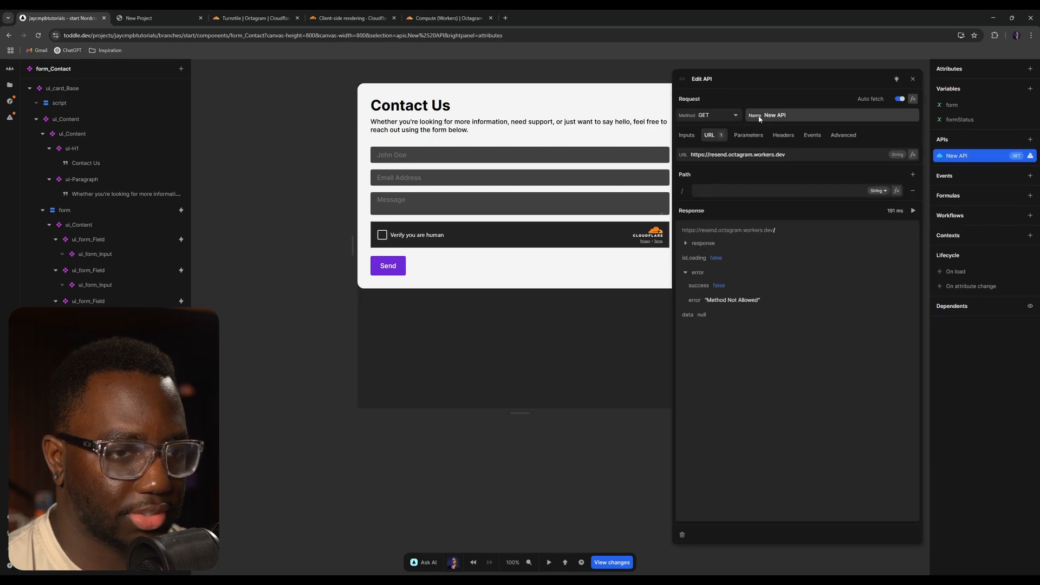
- Set the API's method to POST and name it CFW: Resend
{"action": "left_click", "coordinate": [715, 116]}
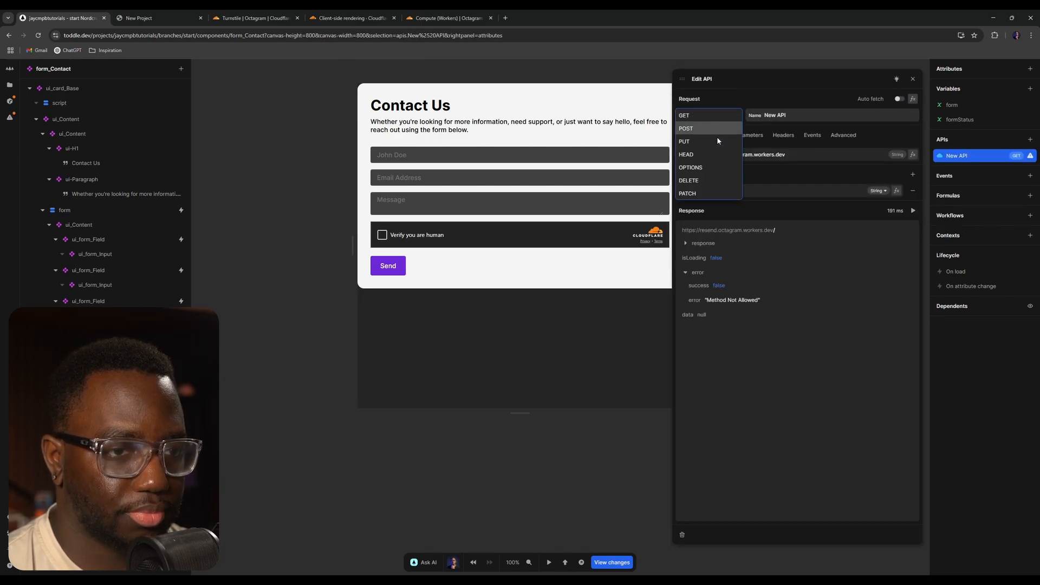
{"action": "left_click", "coordinate": [703, 128]}
{"action": "left_click", "coordinate": [825, 110]}
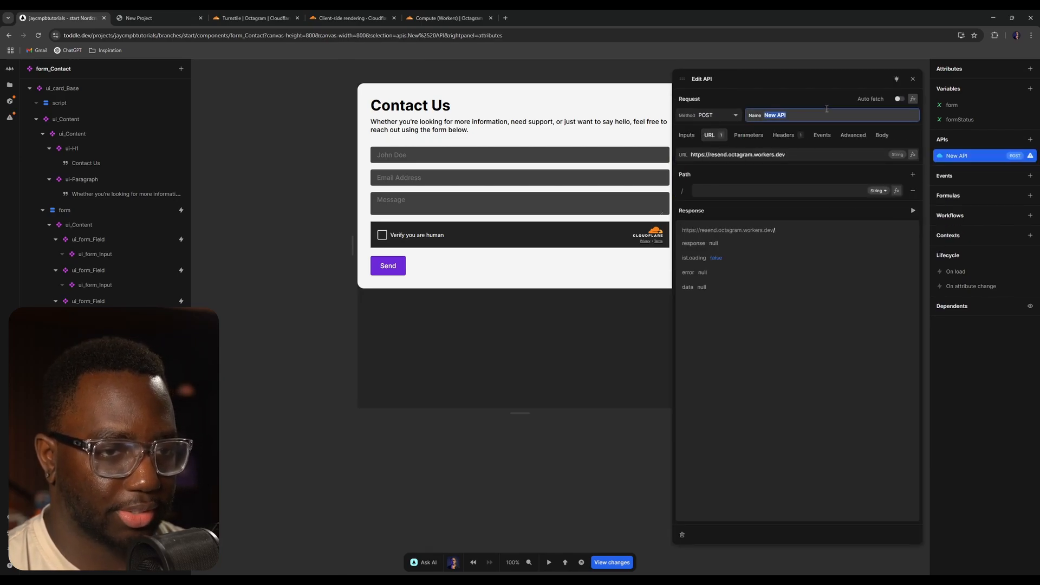
{"action": "type", "text": "CW:"}
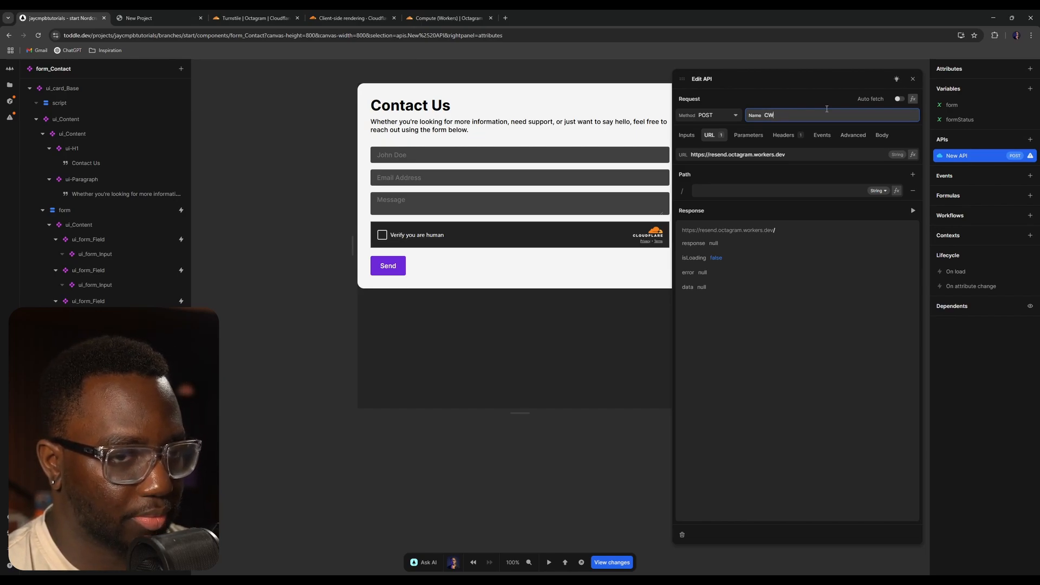
{"action": "key", "text": "BackSpace"}
{"action": "type", "text": "FW"}
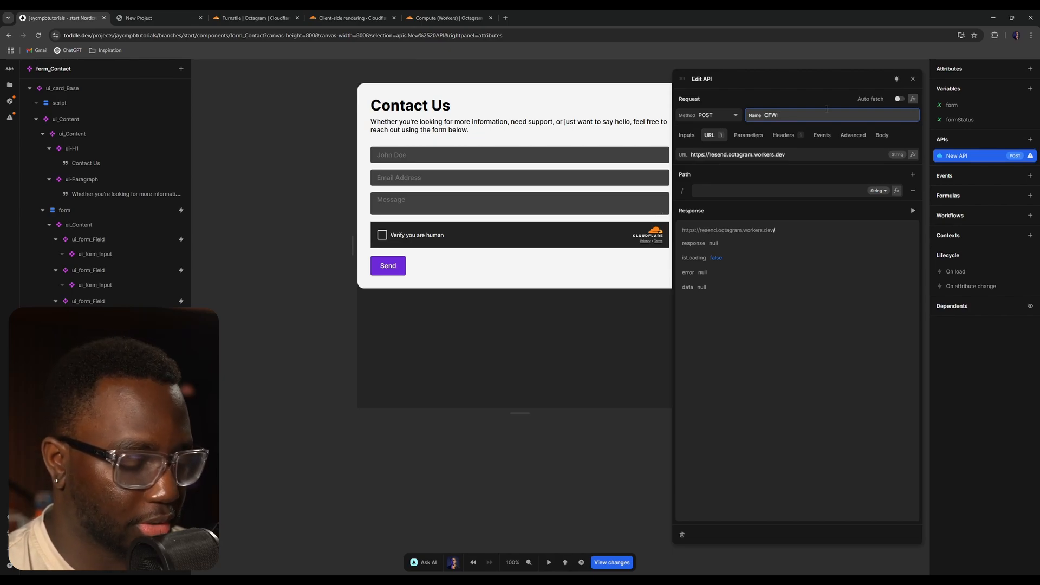
{"action": "type", "text": ":"}
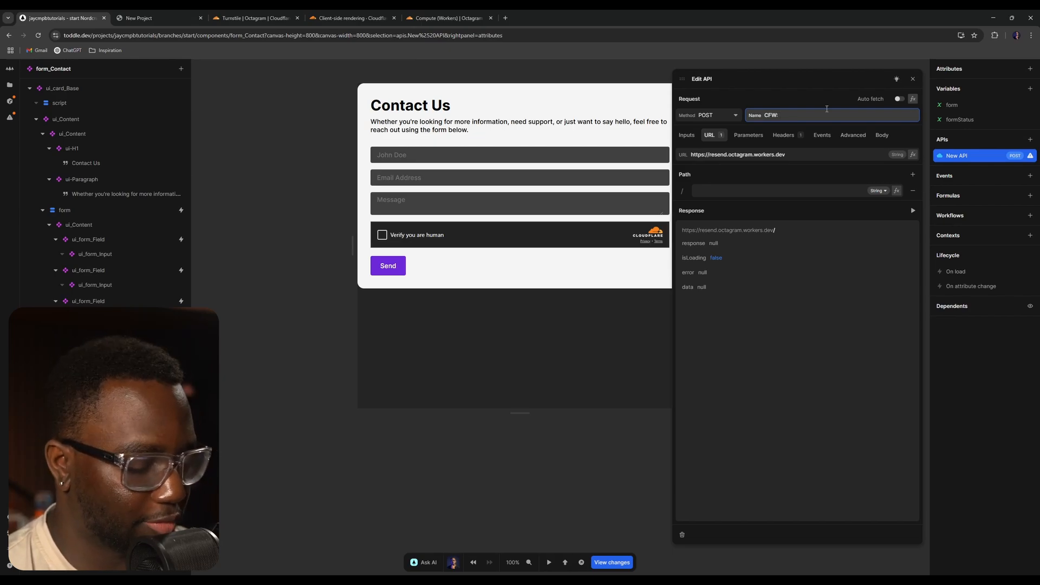
{"action": "type", "text": " Resend"}
{"action": "key", "text": "Return"}
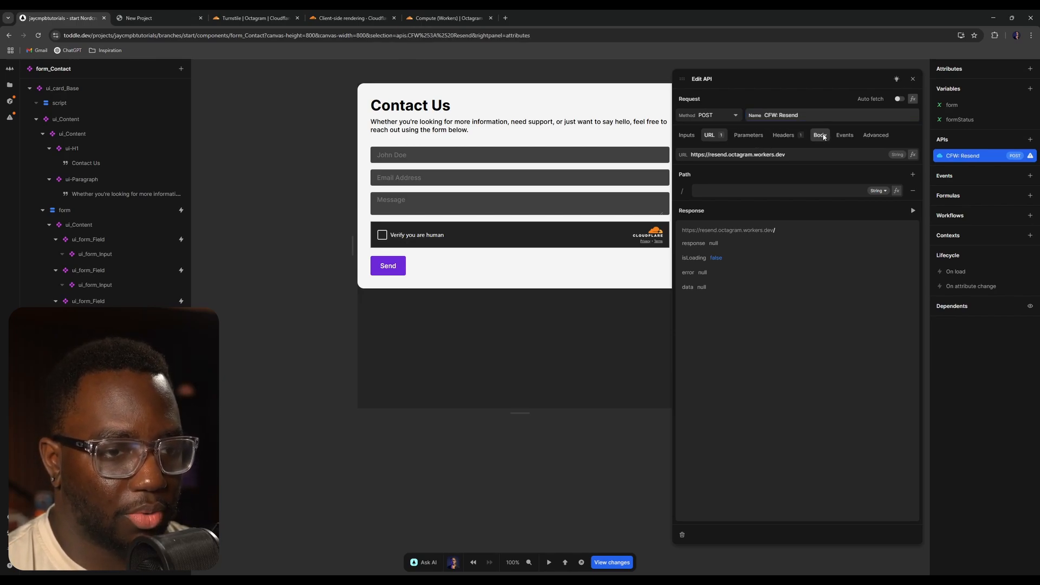
- Build the API's request body as an object formula with keys reply_to, text and cf_token
{"action": "left_click", "coordinate": [823, 135]}
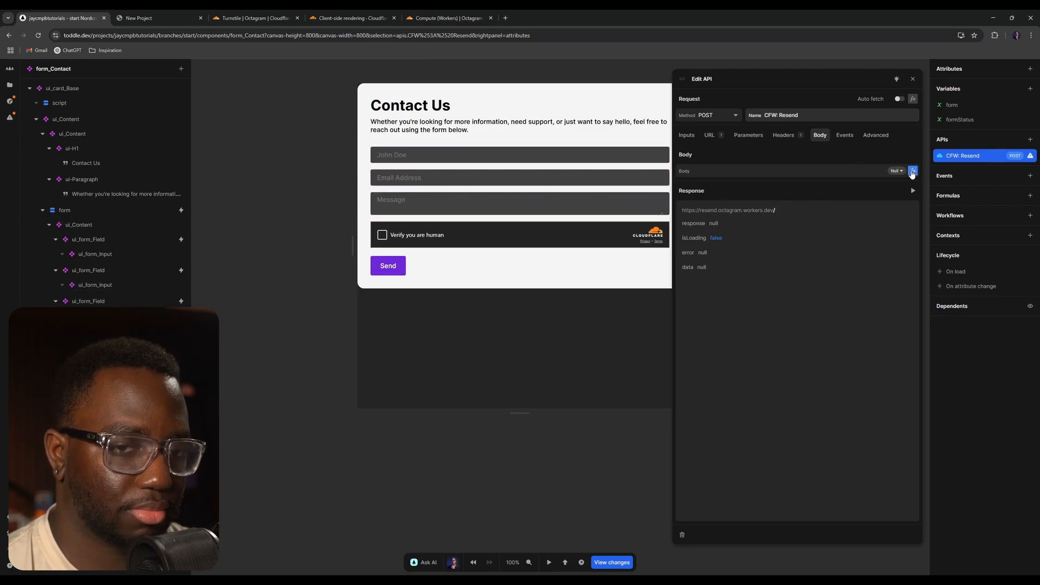
{"action": "left_click", "coordinate": [912, 172]}
{"action": "left_click", "coordinate": [437, 331]}
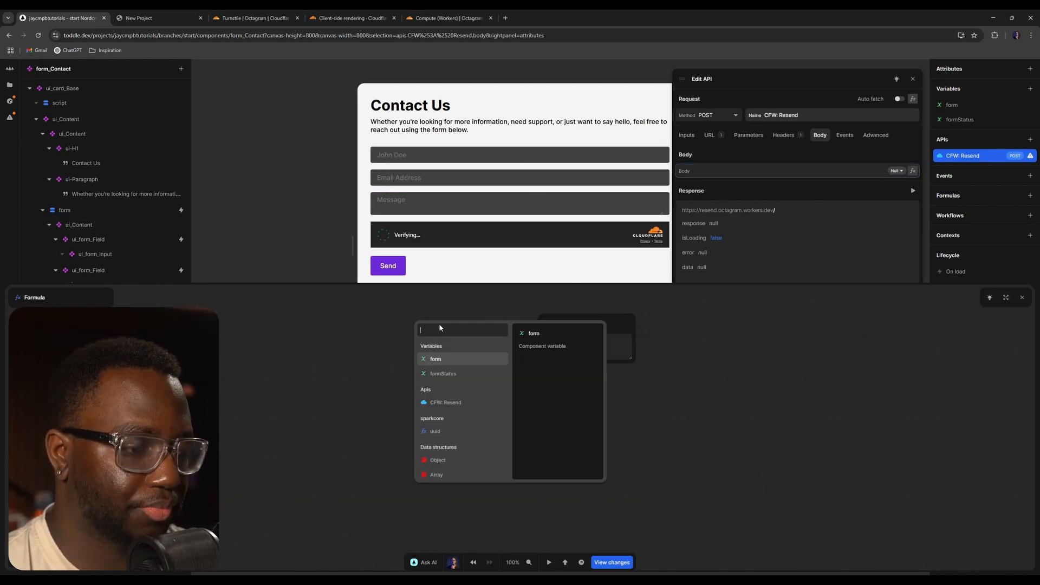
{"action": "type", "text": "obje"}
{"action": "key", "text": "Return"}
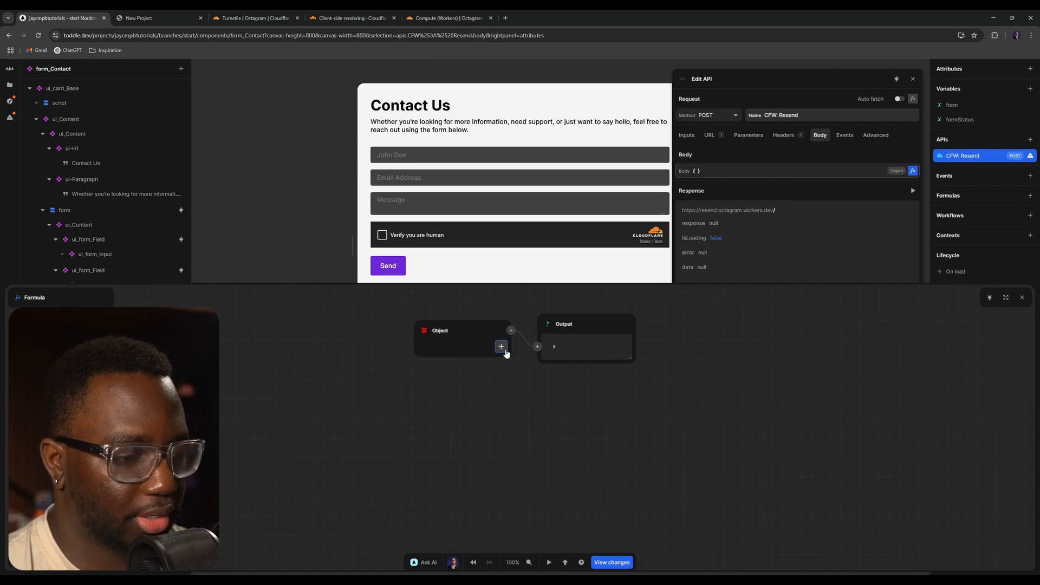
{"action": "left_click", "coordinate": [501, 346]}
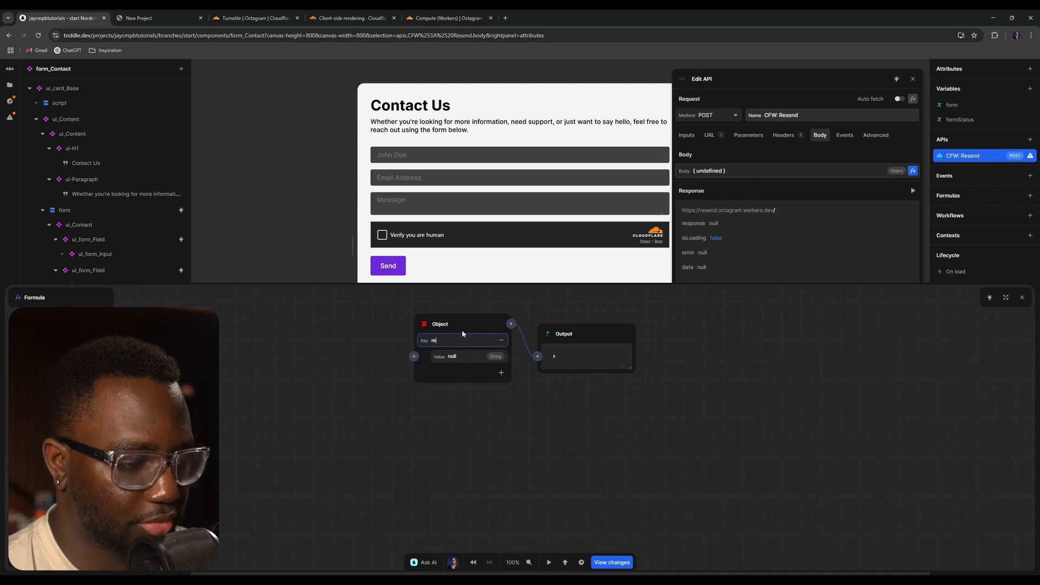
{"action": "type", "text": "reply_to"}
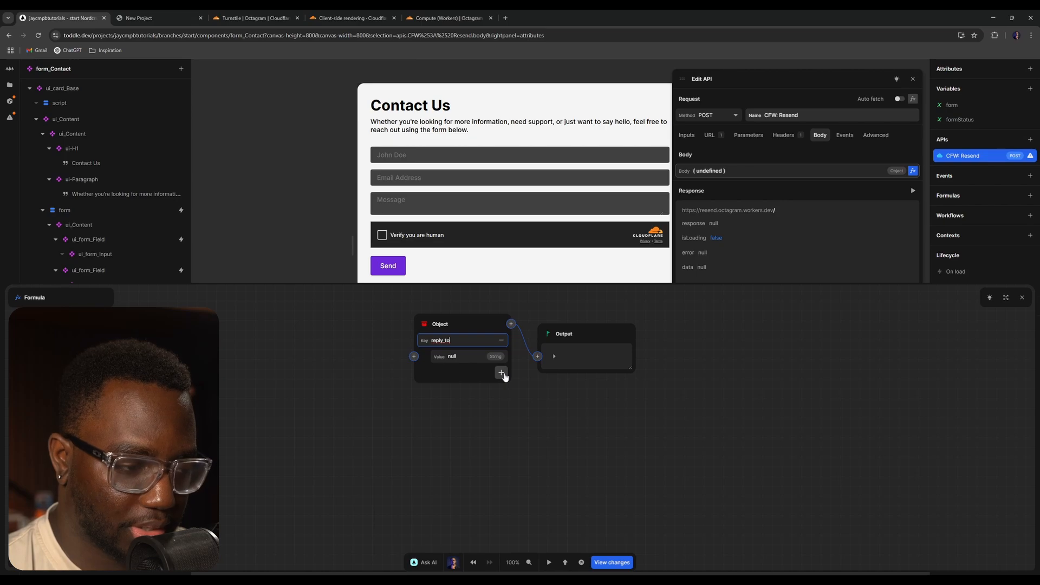
{"action": "left_click", "coordinate": [501, 372]}
{"action": "type", "text": "tex"}
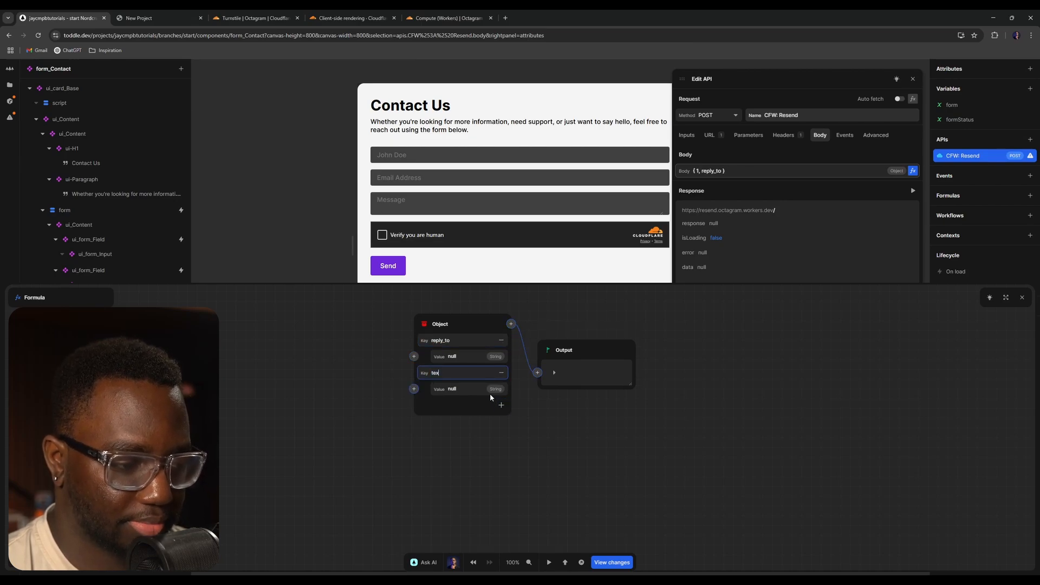
{"action": "type", "text": "t"}
{"action": "left_click", "coordinate": [471, 352]}
{"action": "left_click", "coordinate": [454, 389]}
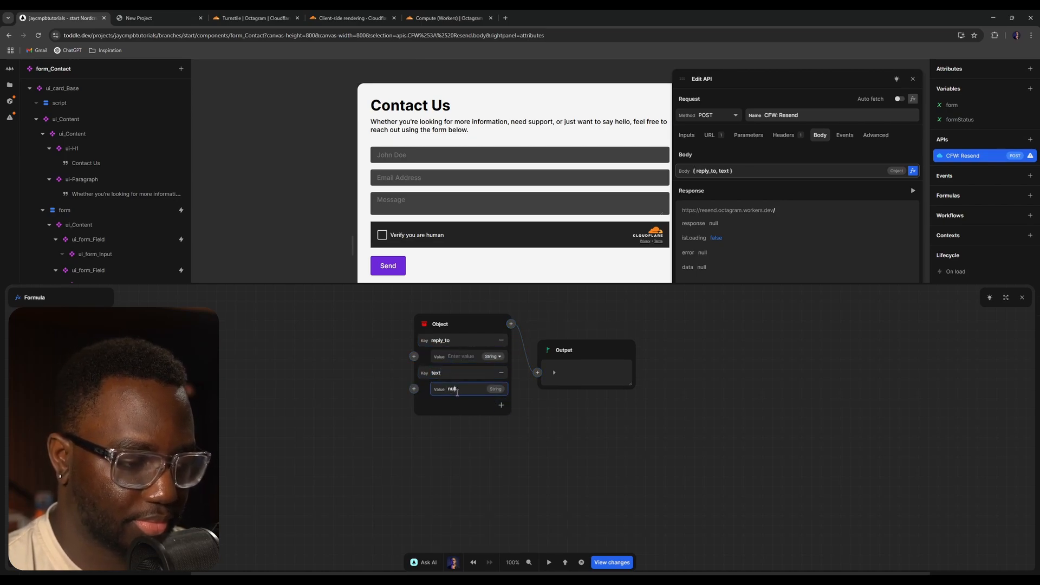
{"action": "left_click", "coordinate": [490, 404]}
{"action": "type", "text": "2"}
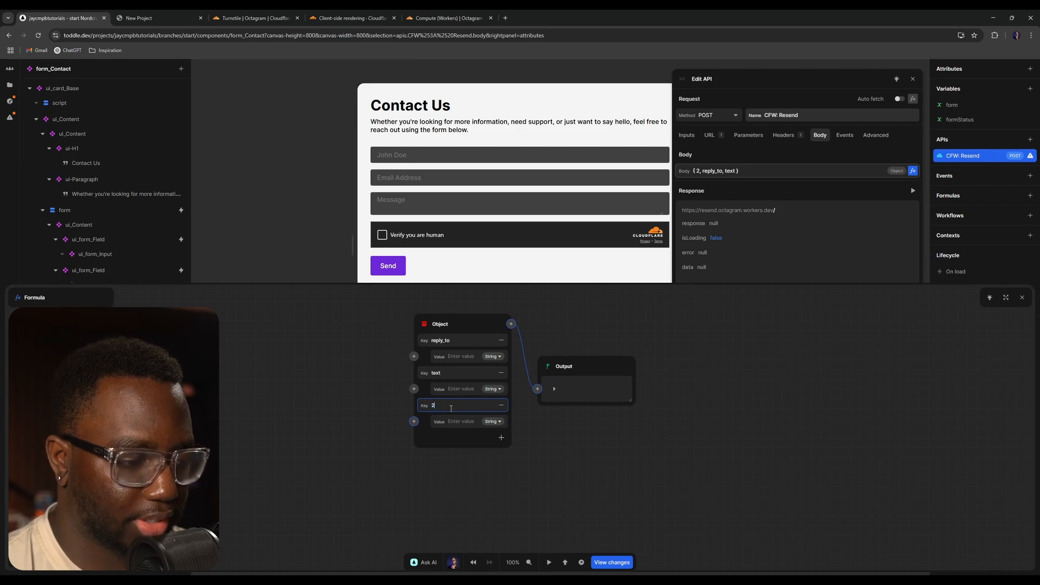
{"action": "type", "text": "cf_token"}
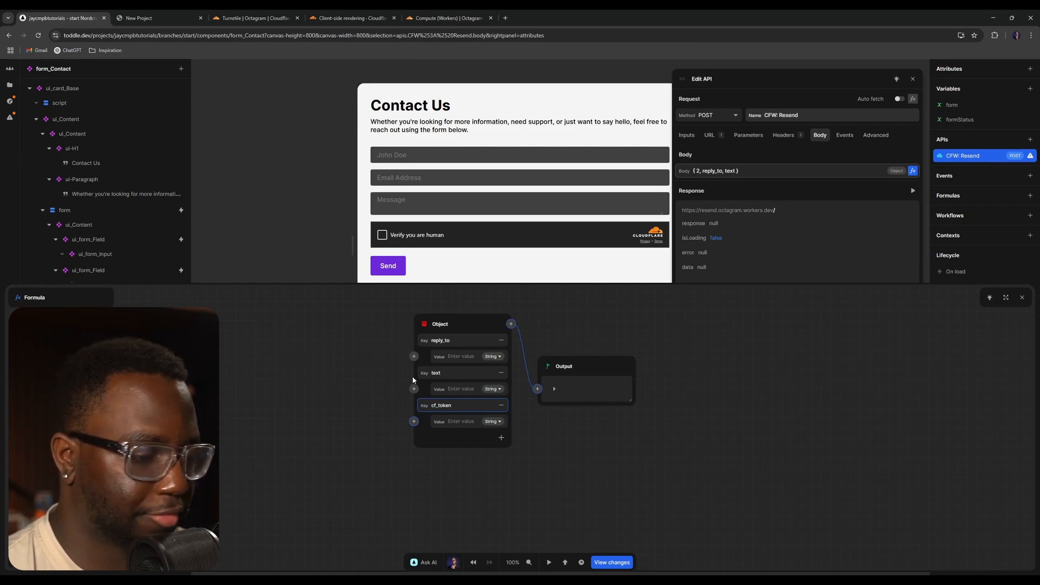
{"action": "left_click", "coordinate": [424, 438]}
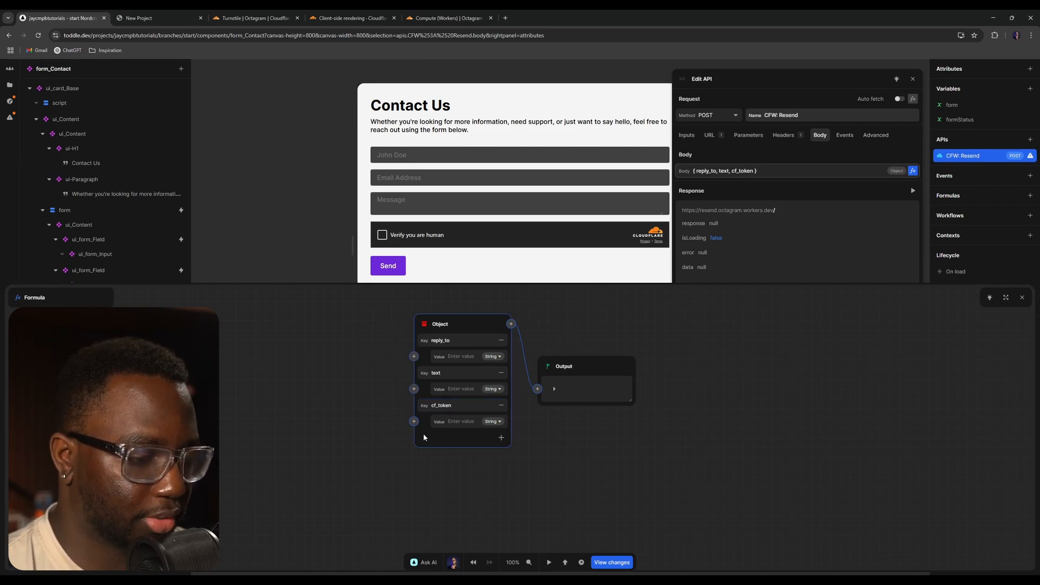
- Bind reply_to to the form's email, text to the form's message, and cf_token to the form's cf_token
{"action": "left_click", "coordinate": [414, 356]}
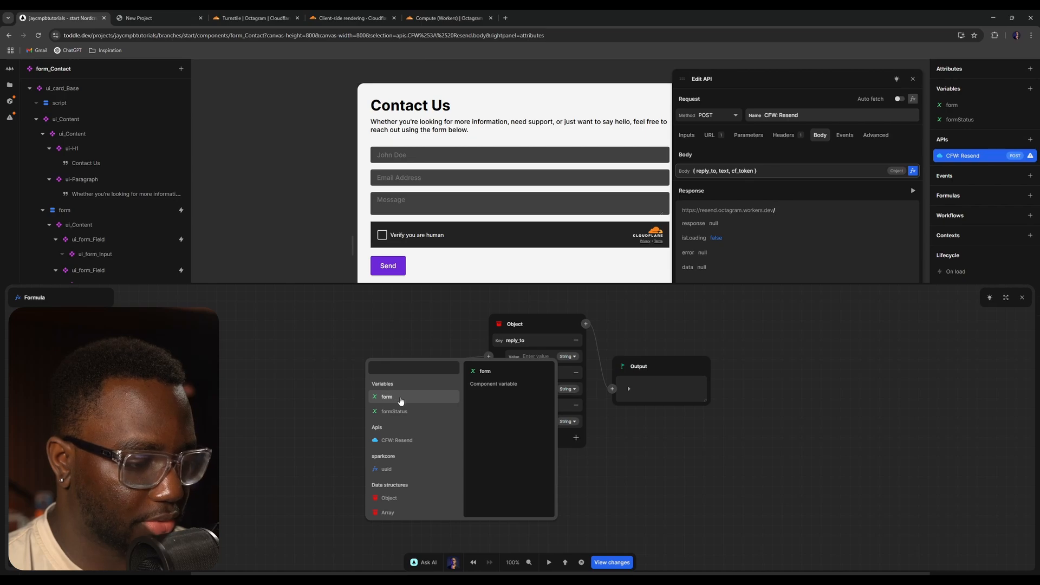
{"action": "left_click", "coordinate": [401, 398]}
{"action": "left_click", "coordinate": [404, 381]}
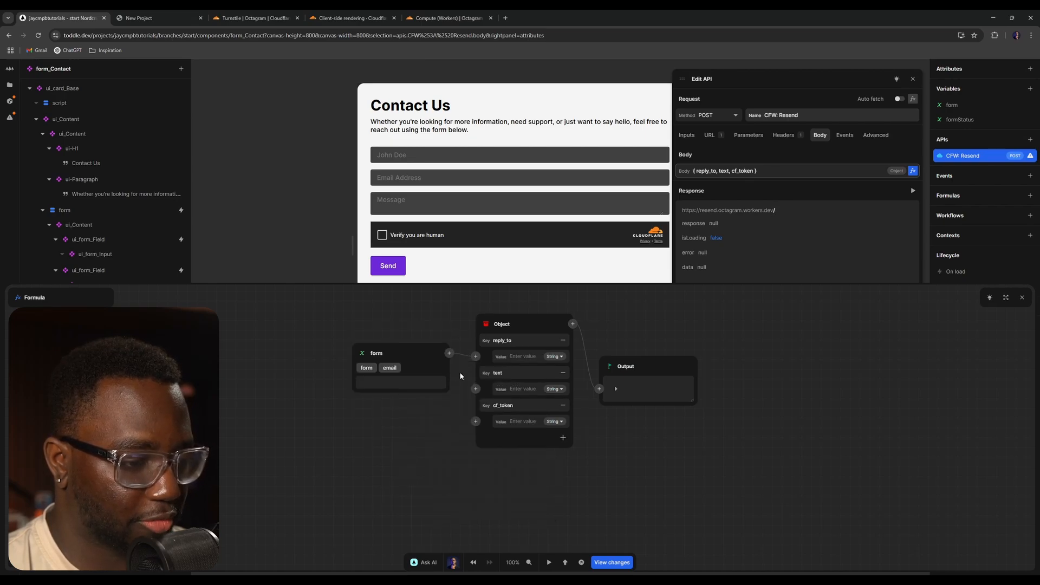
{"action": "left_click", "coordinate": [476, 389]}
{"action": "left_click", "coordinate": [397, 434]}
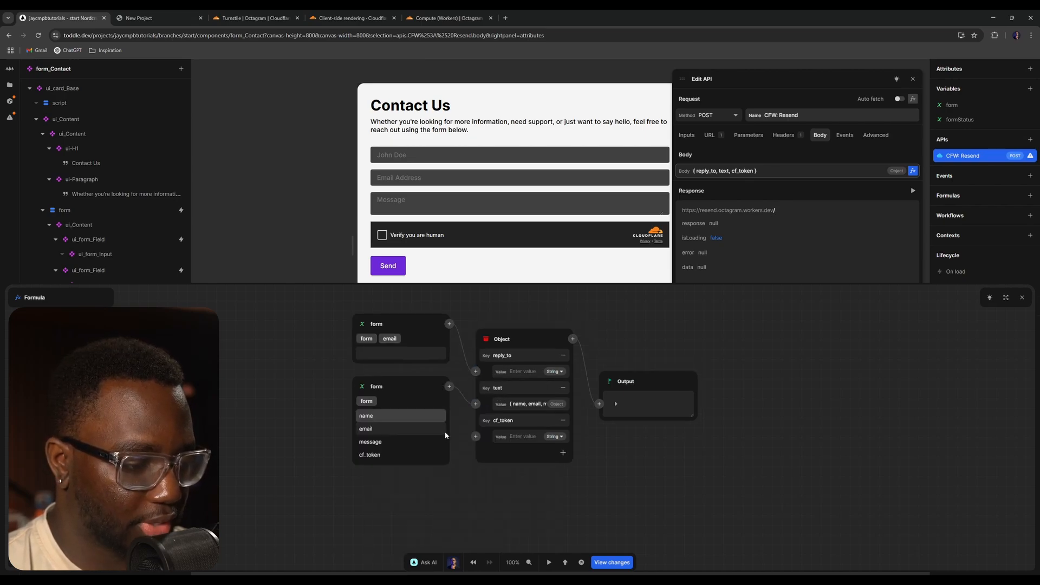
{"action": "left_click", "coordinate": [382, 442]}
{"action": "left_click", "coordinate": [476, 436]}
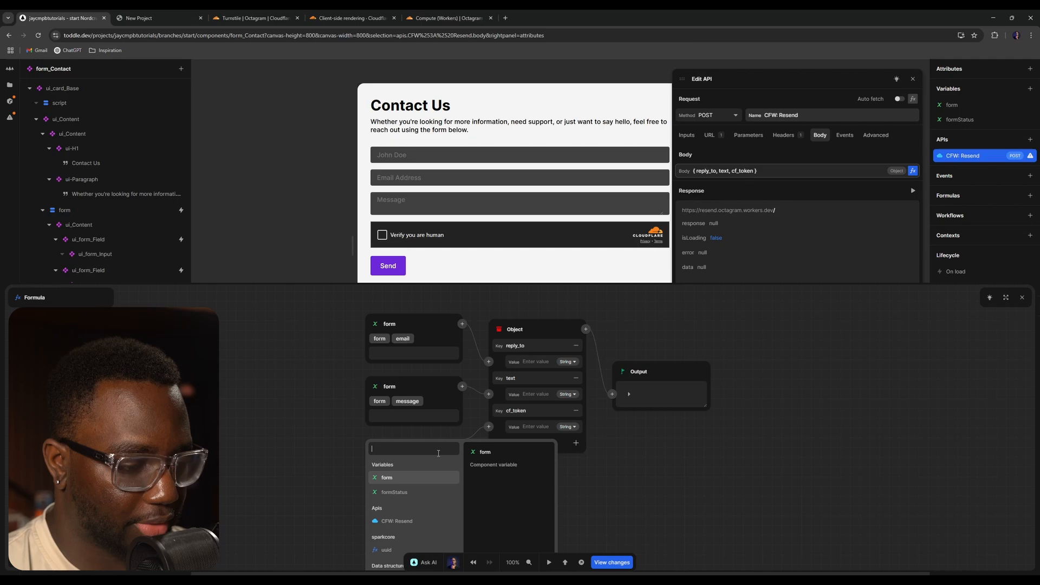
{"action": "left_click", "coordinate": [387, 478]}
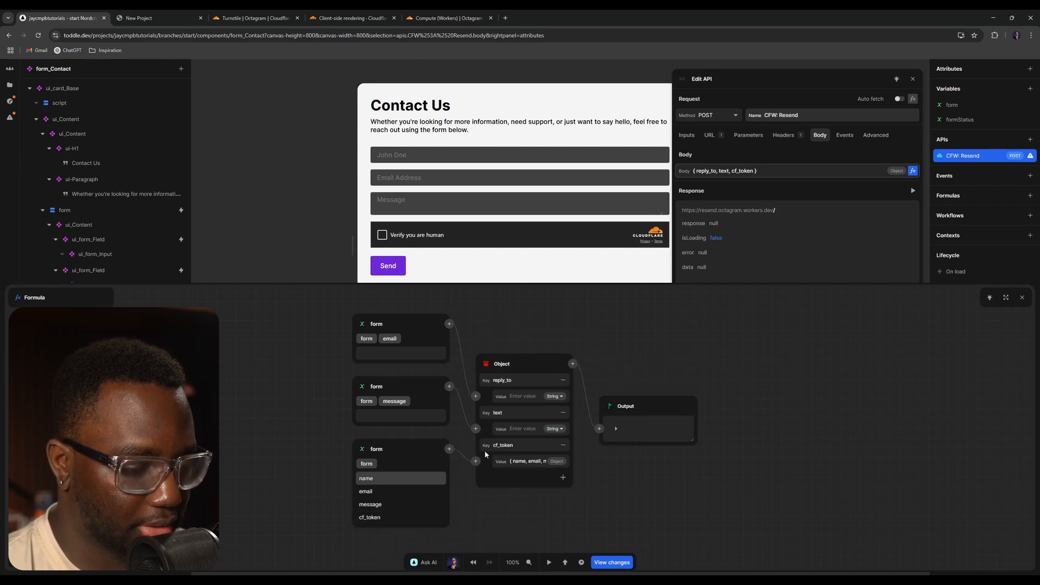
{"action": "left_click", "coordinate": [383, 515]}
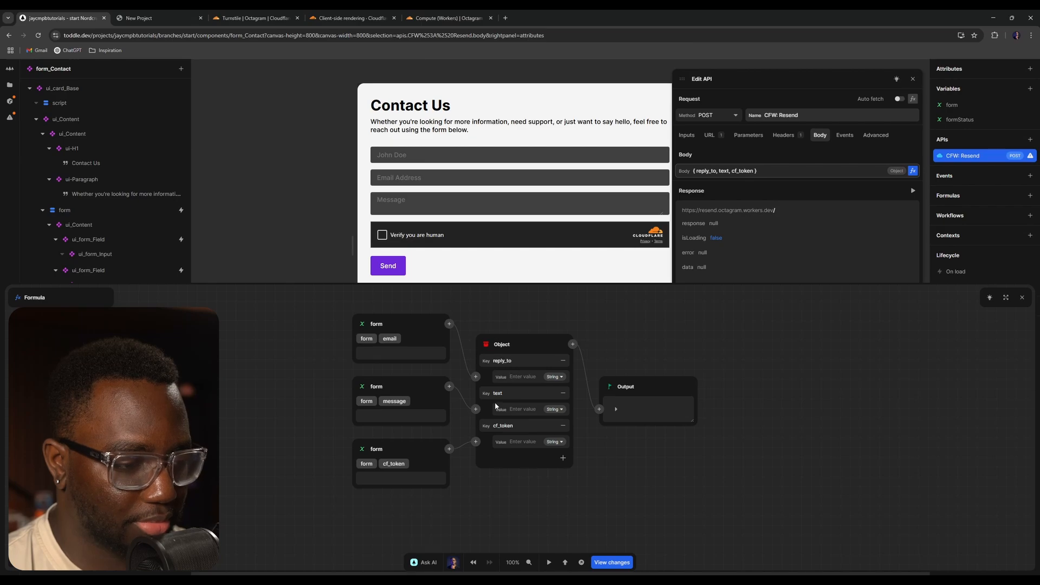
- Examine the worker code's destructured email fields (to, from, subject) in the Cloudflare editor
{"action": "left_click", "coordinate": [449, 18]}
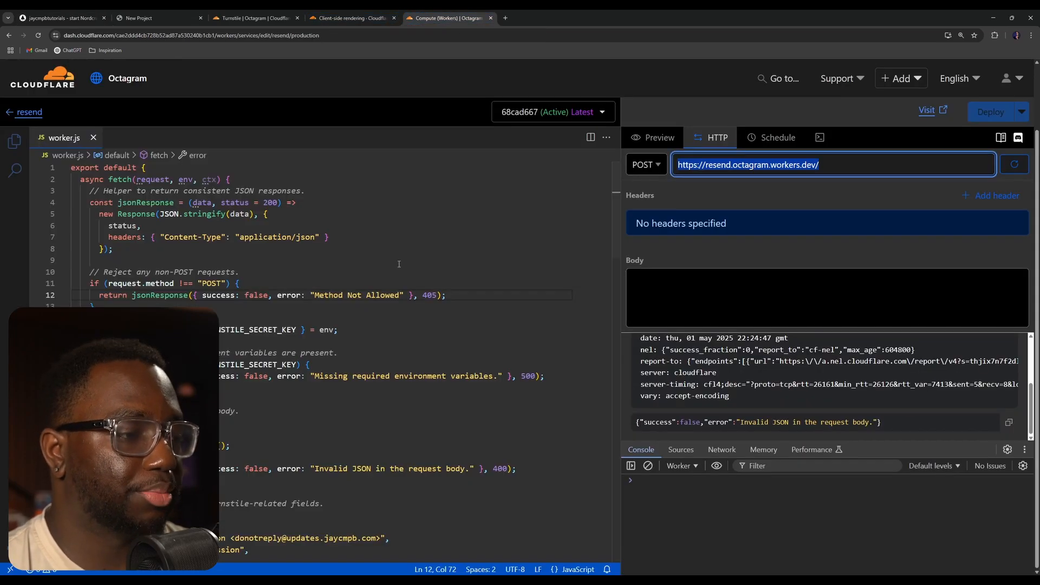
{"action": "scroll", "coordinate": [353, 328], "scroll_direction": "down", "scroll_amount": 5}
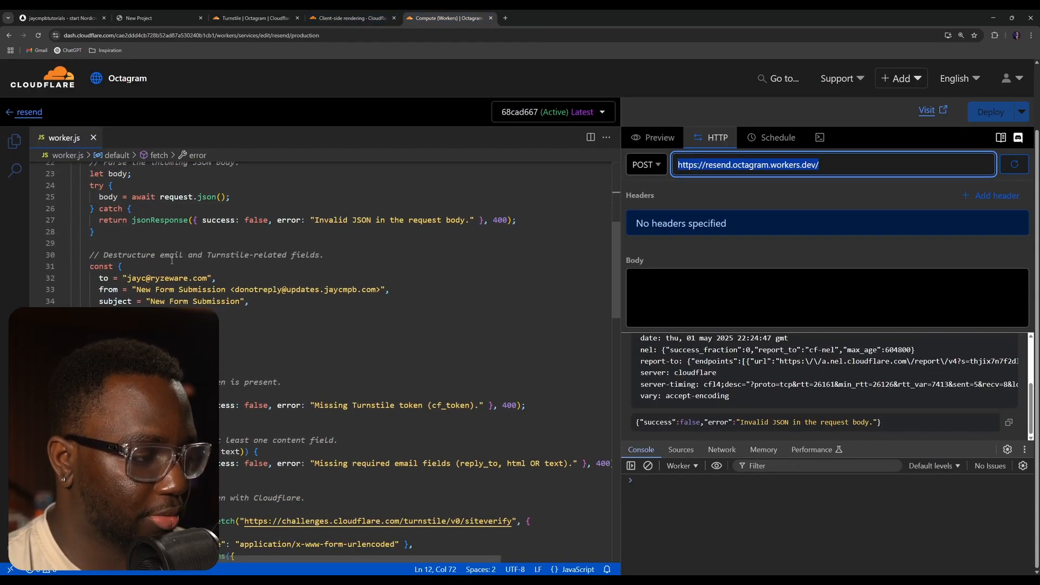
{"action": "left_click_drag", "start_coordinate": [132, 278], "coordinate": [313, 282]}
{"action": "left_click", "coordinate": [313, 281]}
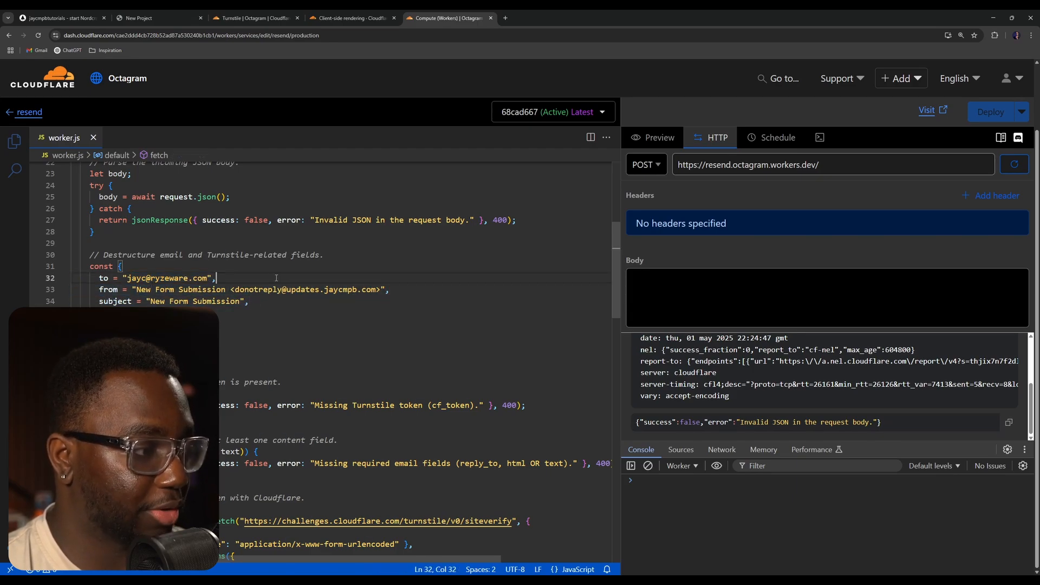
{"action": "left_click", "coordinate": [297, 290]}
{"action": "left_click", "coordinate": [264, 302]}
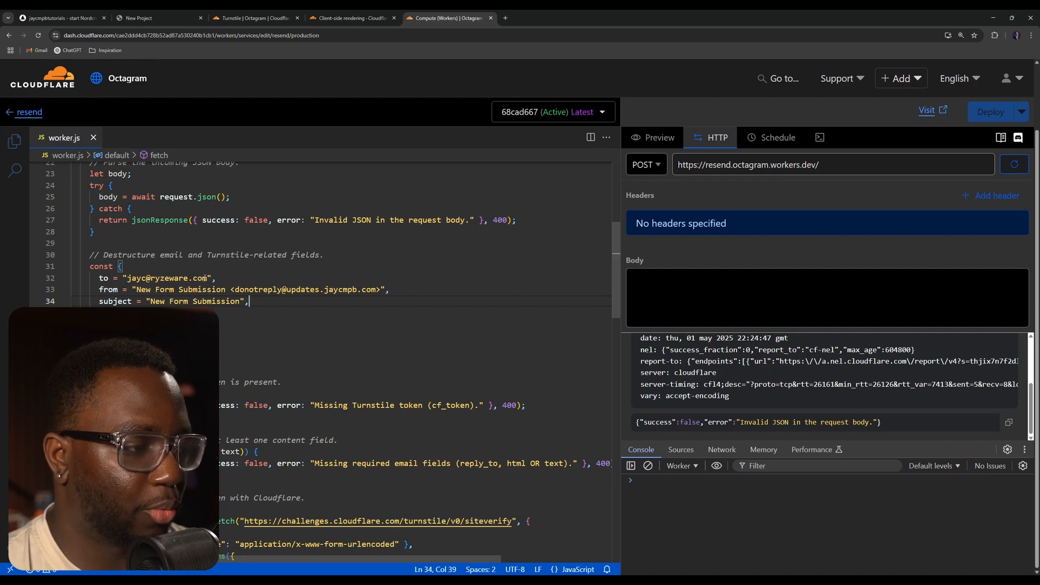
{"action": "left_click_drag", "start_coordinate": [207, 278], "coordinate": [126, 278]}
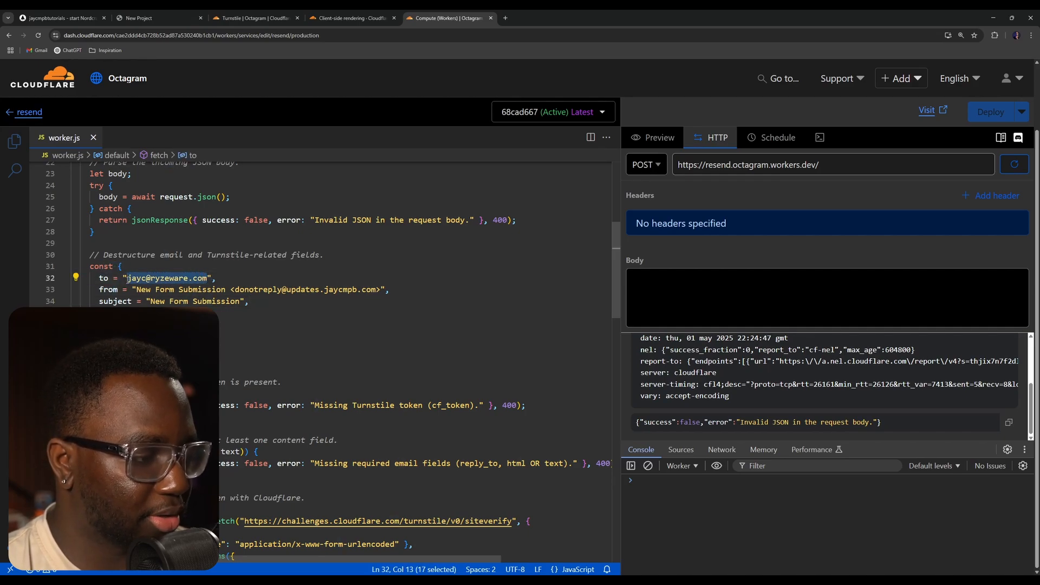
{"action": "key", "text": "End"}
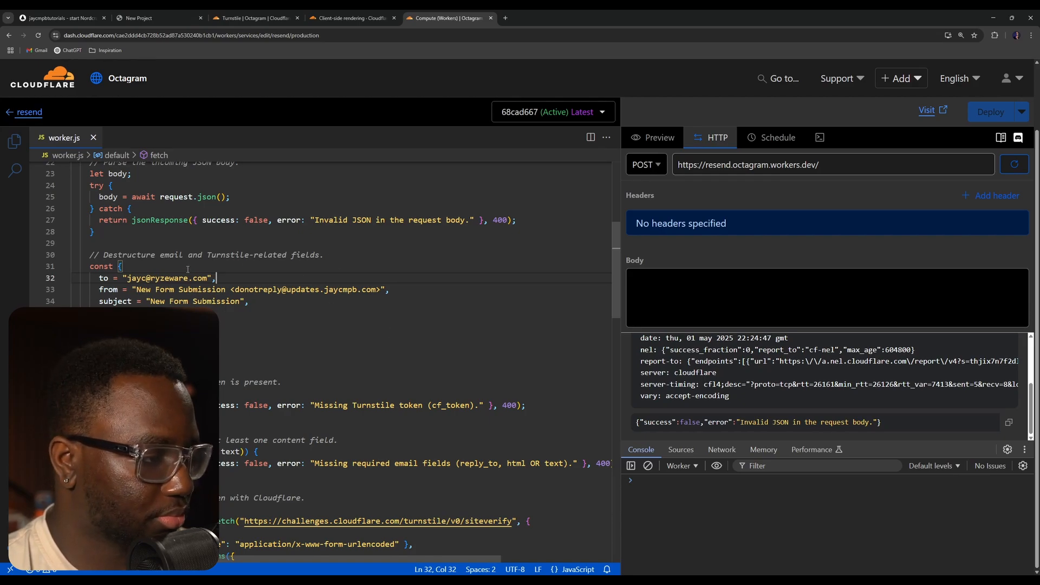
{"action": "left_click_drag", "start_coordinate": [208, 278], "coordinate": [127, 278]}
{"action": "left_click", "coordinate": [207, 278]}
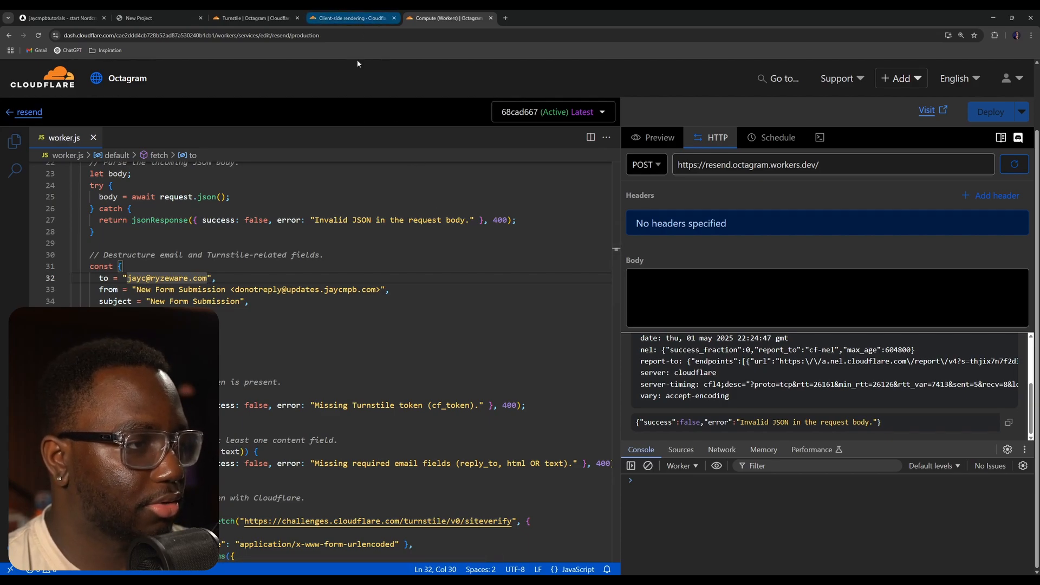
{"action": "left_click", "coordinate": [344, 16]}
{"action": "left_click", "coordinate": [255, 18]}
{"action": "left_click", "coordinate": [157, 19]}
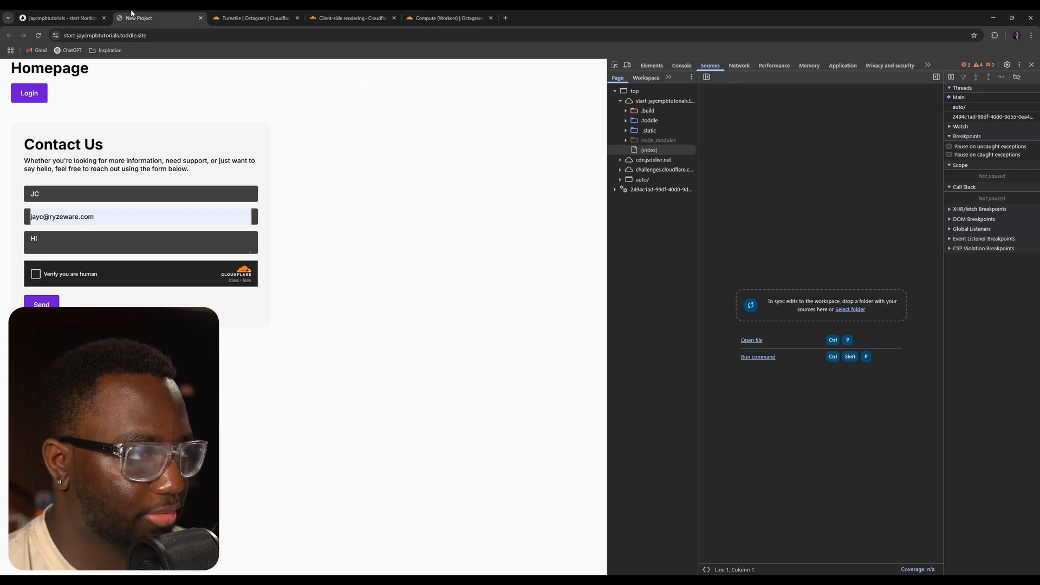
{"action": "left_click", "coordinate": [59, 18]}
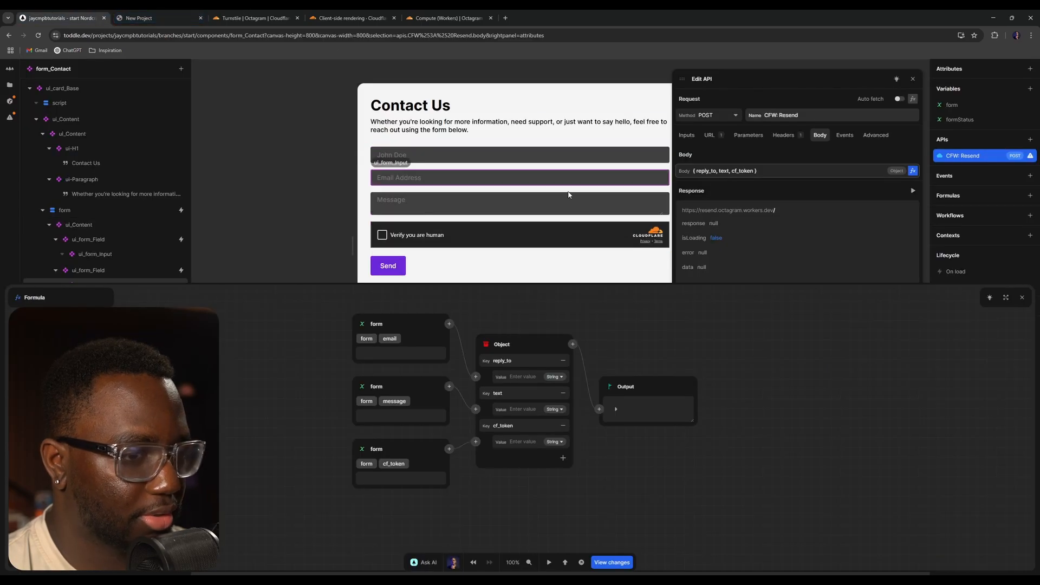
- Close the formula and API editors and inspect the form's success and error message cards
{"action": "left_click", "coordinate": [1022, 296]}
{"action": "left_click", "coordinate": [913, 79]}
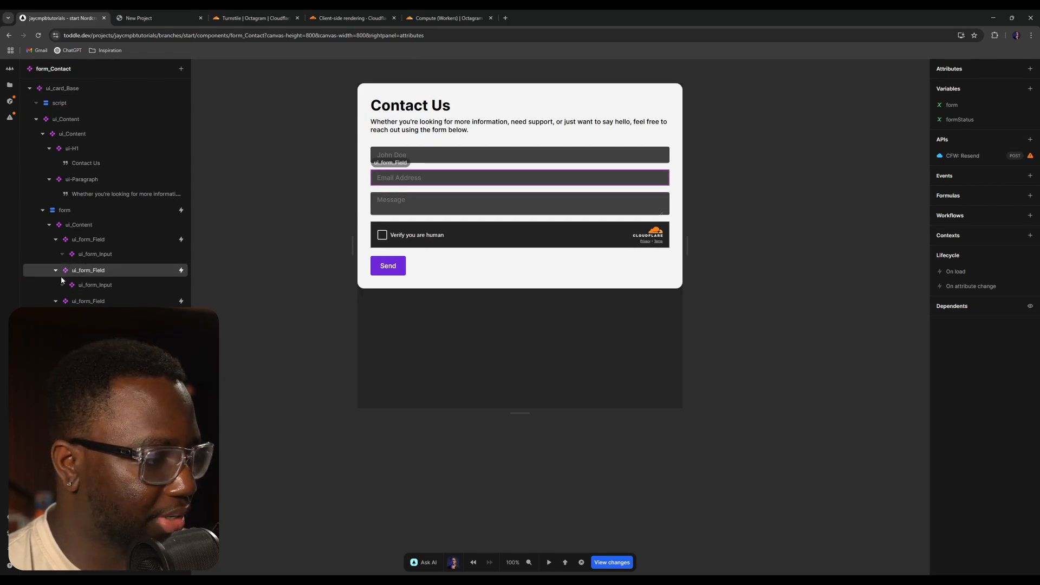
{"action": "left_click", "coordinate": [81, 379]}
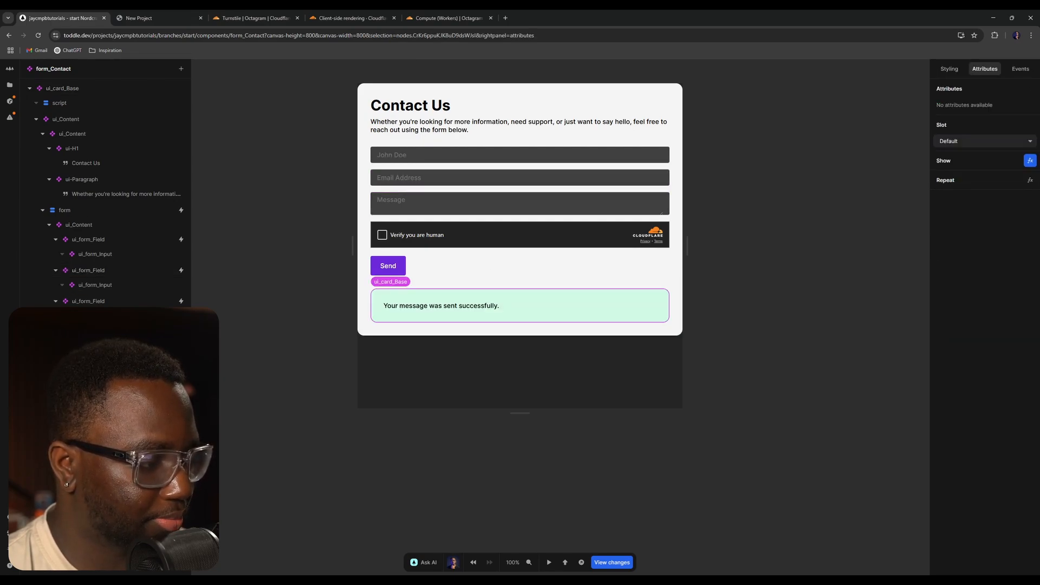
{"action": "left_click", "coordinate": [82, 425]}
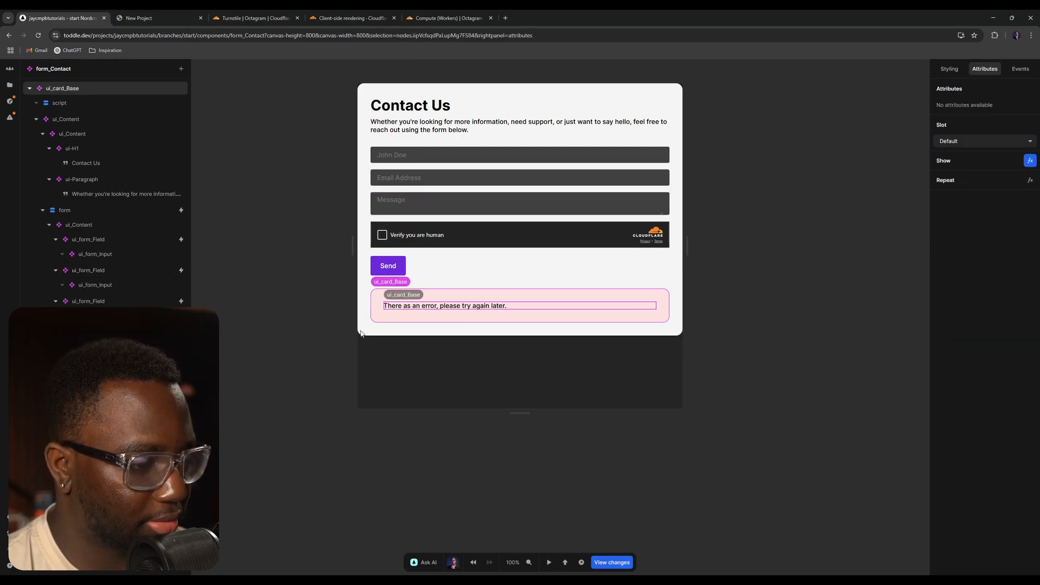
- Open the form's submit event workflow and delete its Log to console action
{"action": "left_click", "coordinate": [50, 224]}
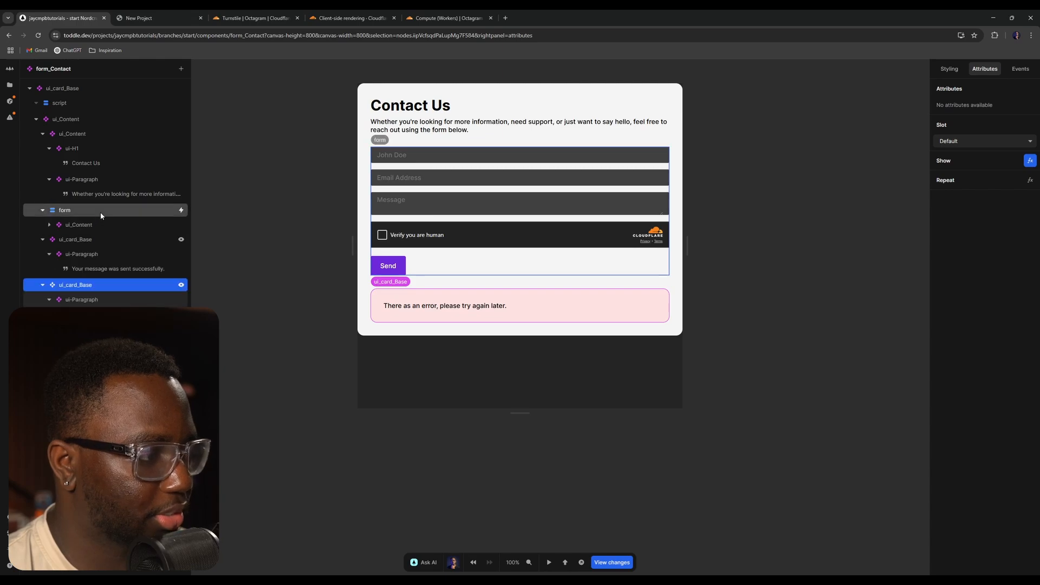
{"action": "left_click", "coordinate": [65, 209]}
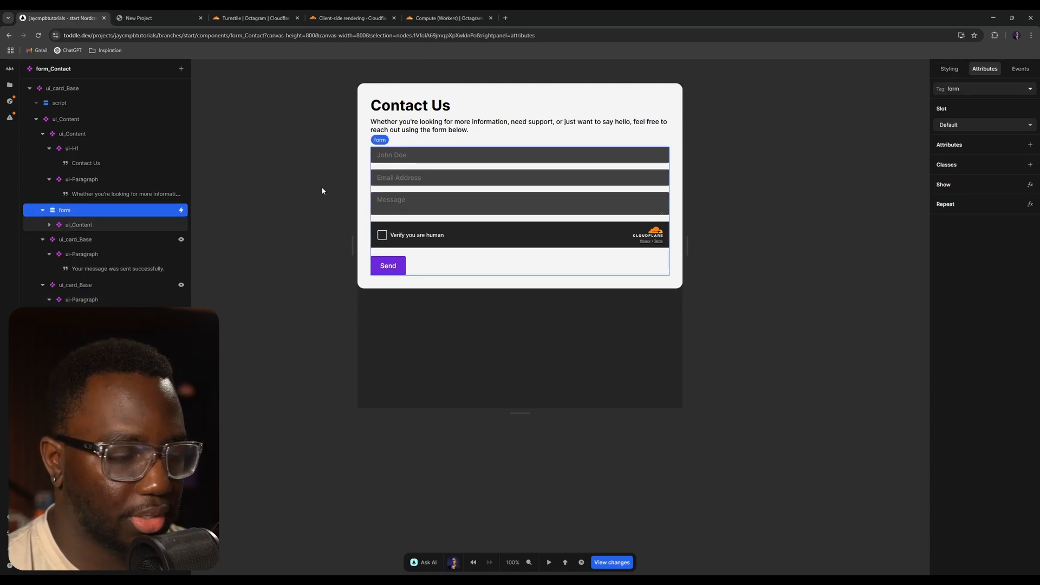
{"action": "left_click", "coordinate": [181, 210]}
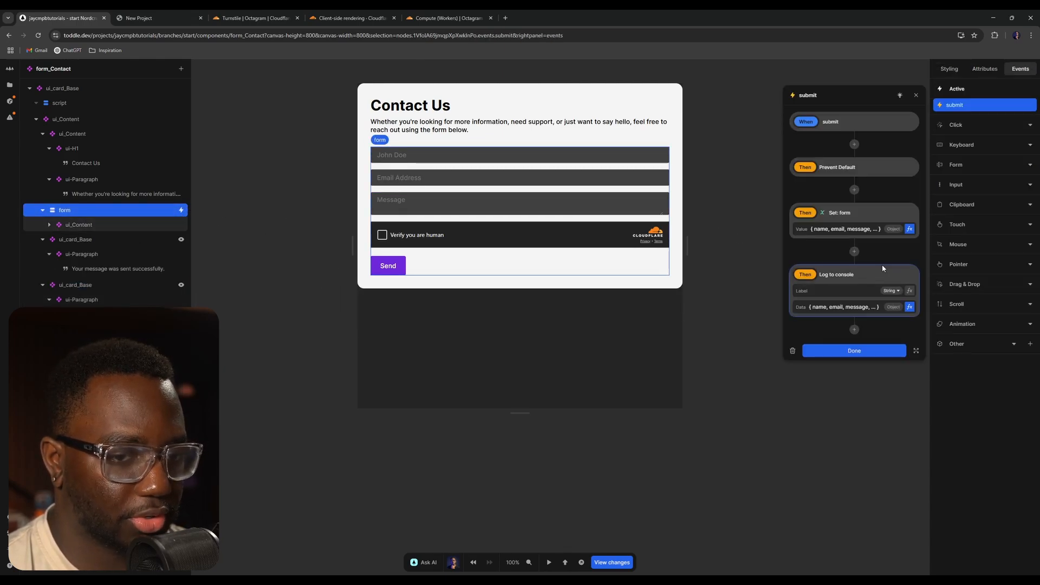
{"action": "right_click", "coordinate": [887, 271]}
{"action": "left_click", "coordinate": [898, 304]}
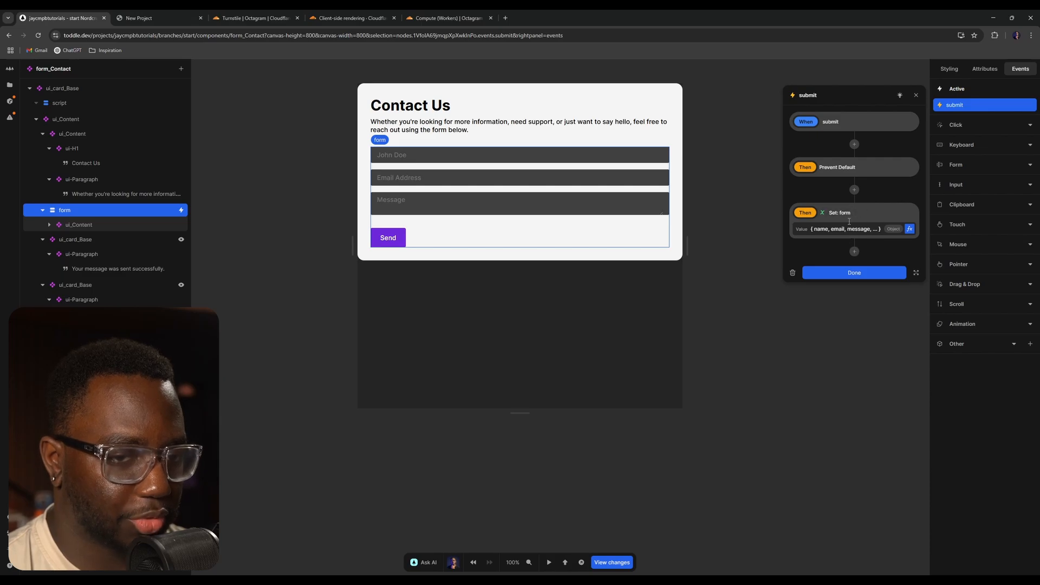
- Add a Call CFW: Resend action after the Set form action in the form's submit workflow
{"action": "left_click", "coordinate": [854, 251]}
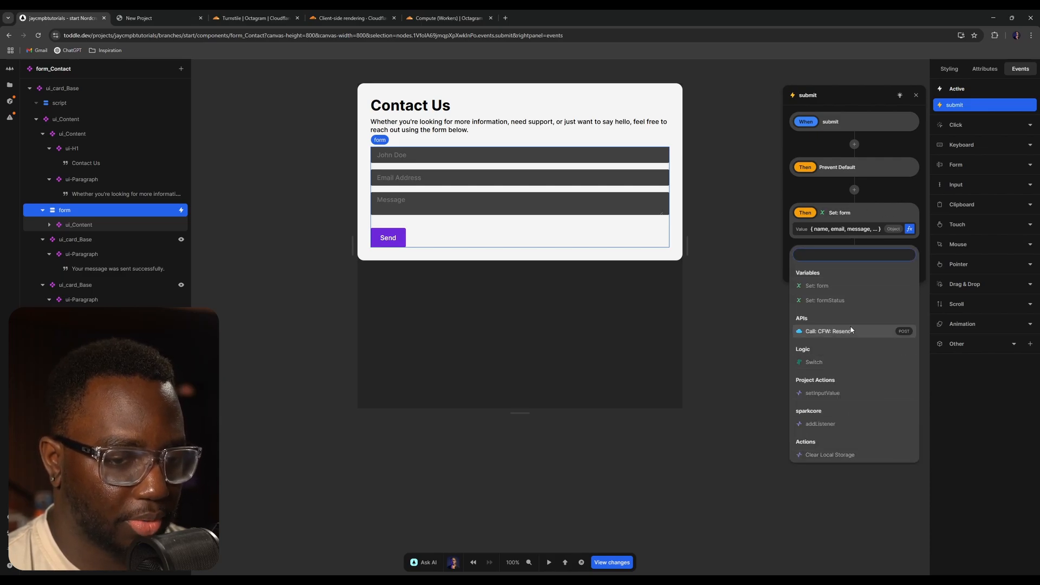
{"action": "left_click", "coordinate": [832, 330]}
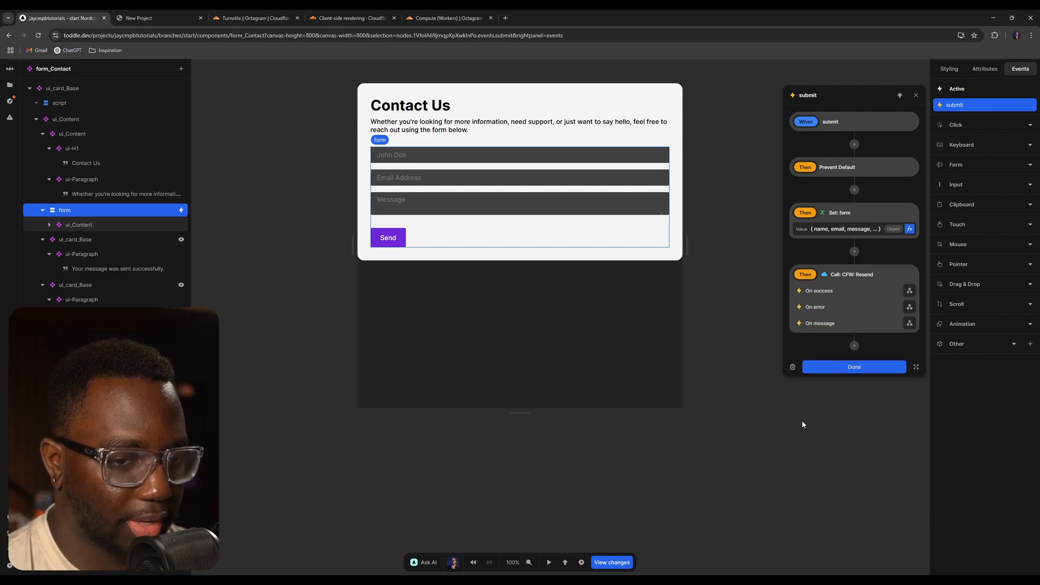
{"action": "key", "text": "Escape"}
{"action": "key", "text": "Escape"}
- Open the CFW: Resend API's On success event and add a Set formStatus action, opening its value formula
{"action": "left_click", "coordinate": [956, 156]}
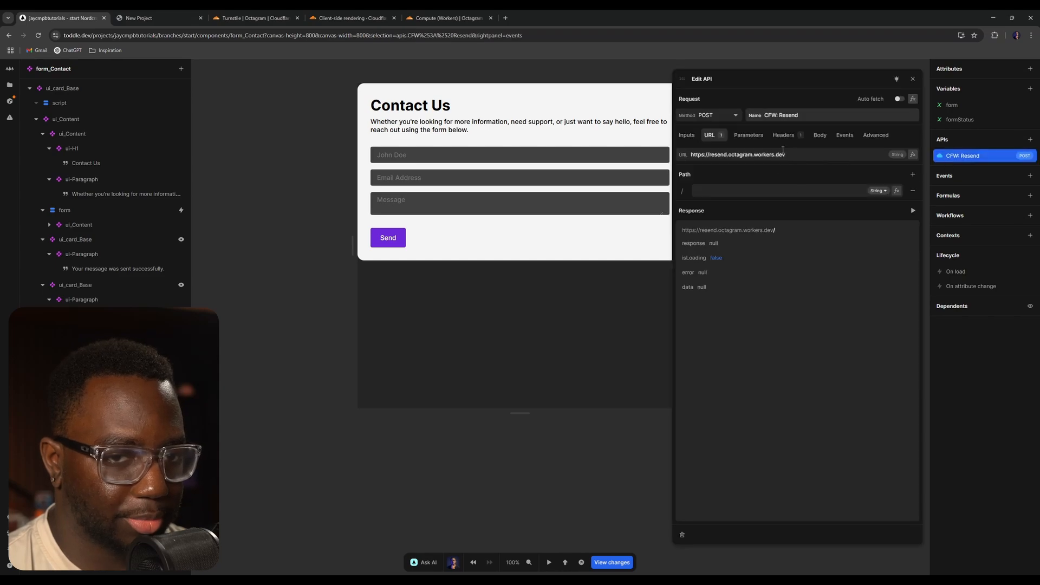
{"action": "left_click", "coordinate": [844, 135]}
{"action": "left_click", "coordinate": [820, 135]}
{"action": "left_click", "coordinate": [845, 134]}
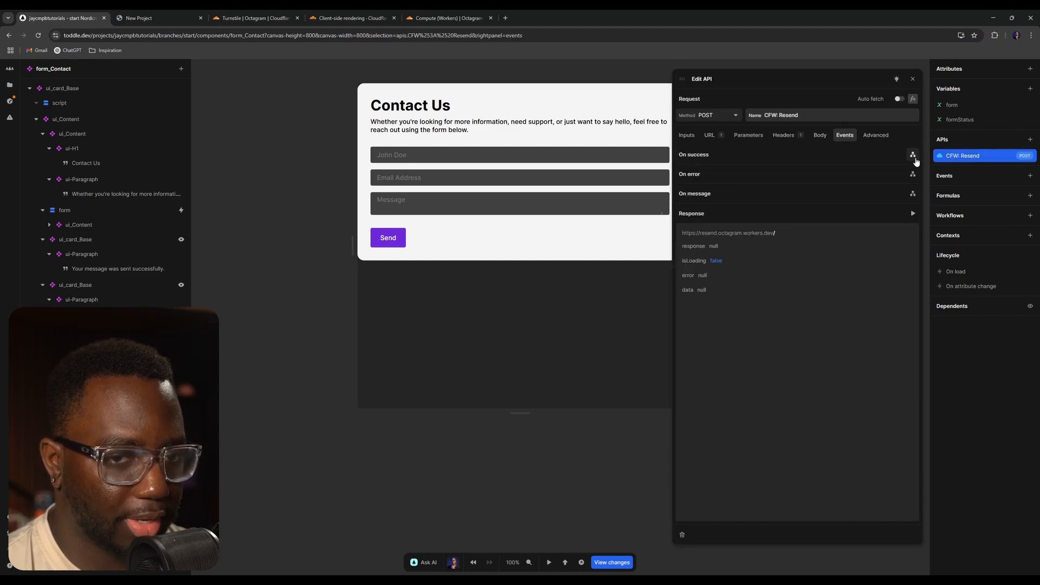
{"action": "left_click", "coordinate": [913, 155]}
{"action": "left_click", "coordinate": [854, 144]}
{"action": "left_click", "coordinate": [874, 179]}
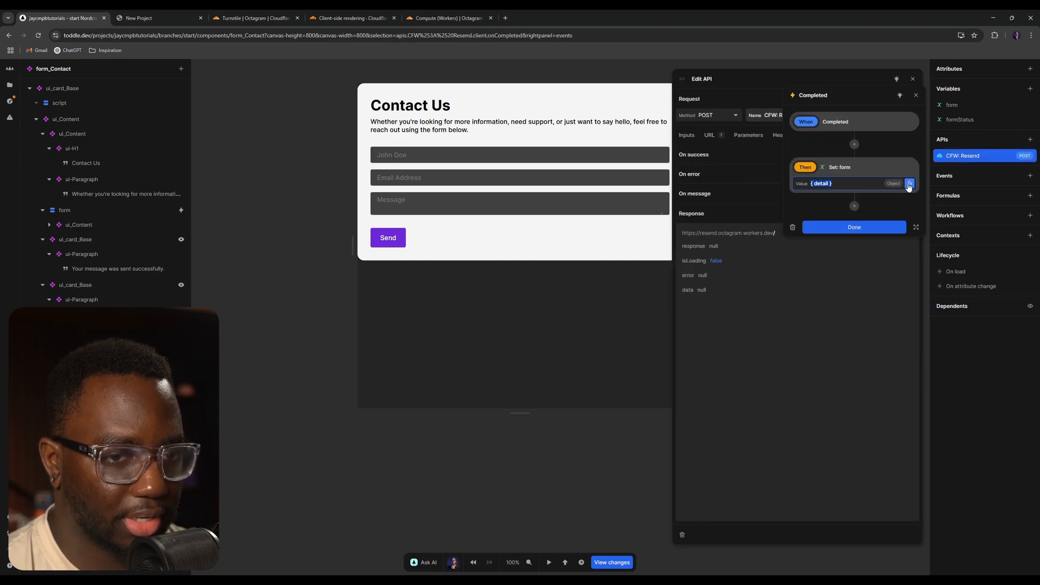
{"action": "left_click", "coordinate": [841, 167]}
{"action": "left_click", "coordinate": [852, 211]}
{"action": "left_click", "coordinate": [909, 184]}
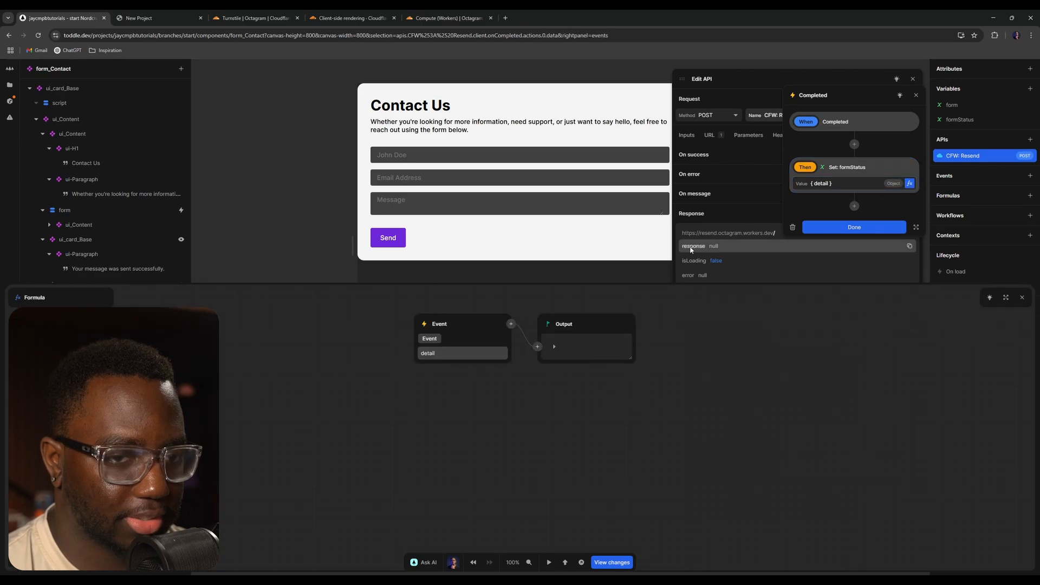
- Build the formula as a Set function on formStatus with path success and value true
{"action": "left_click", "coordinate": [430, 338]}
{"action": "left_click", "coordinate": [443, 395]}
{"action": "left_click", "coordinate": [510, 324]}
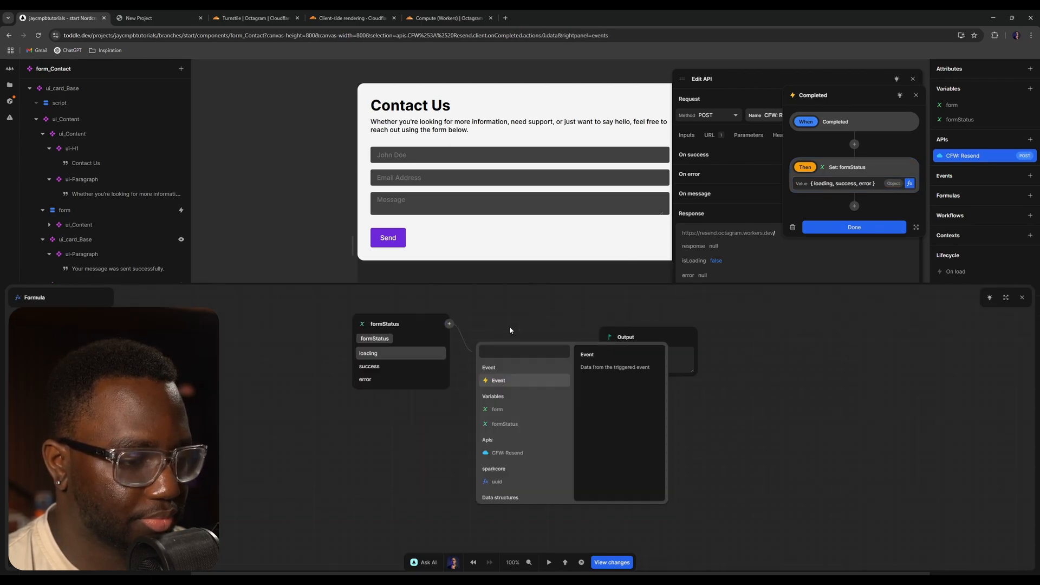
{"action": "type", "text": "set"}
{"action": "left_click", "coordinate": [498, 370]}
{"action": "left_click", "coordinate": [531, 371]}
{"action": "key", "text": "ctrl+a"}
{"action": "key", "text": "BackSpace"}
{"action": "type", "text": "su"}
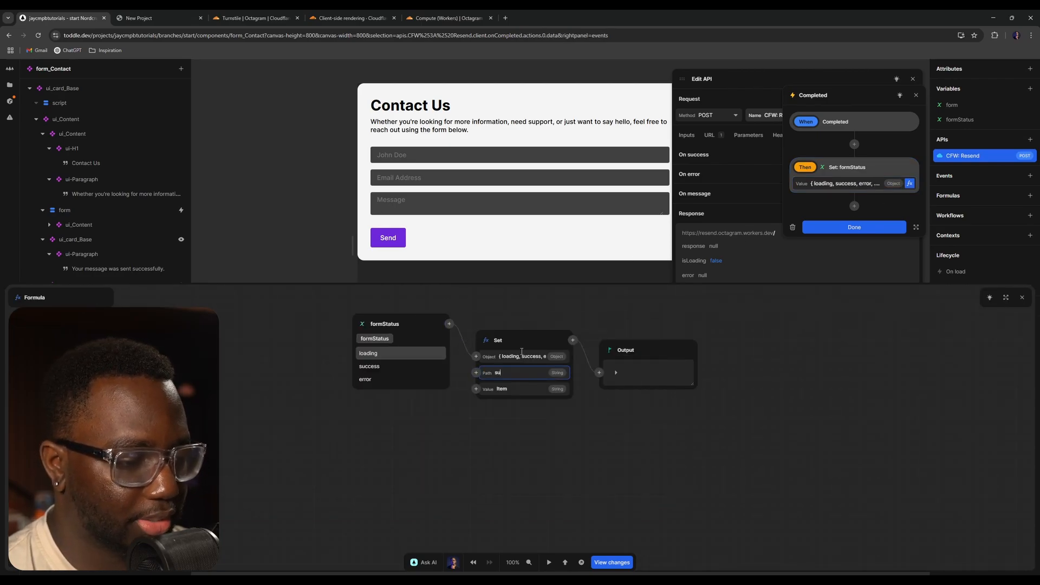
{"action": "type", "text": "ccess"}
{"action": "left_click", "coordinate": [511, 389]}
{"action": "type", "text": "tru"}
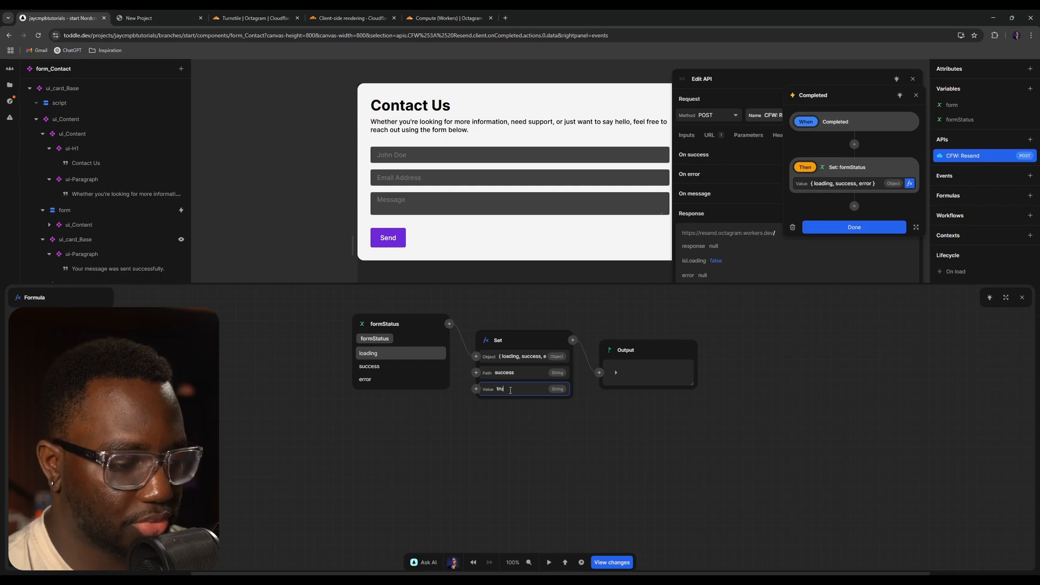
{"action": "left_click", "coordinate": [1022, 297]}
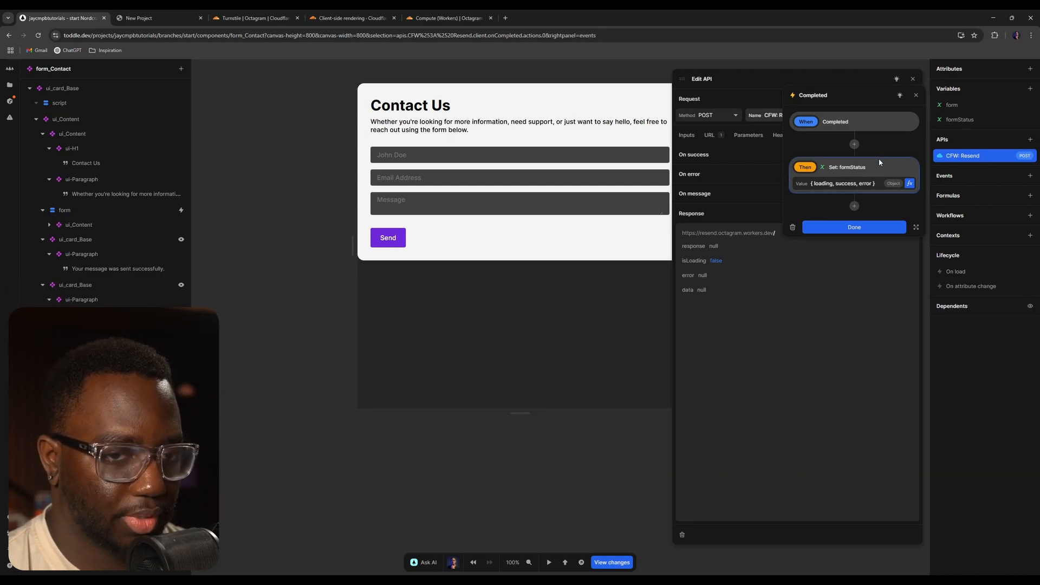
- Add a Set formStatus action to the API's On error event with path error set to true, then close the API editor
{"action": "left_click", "coordinate": [859, 228]}
{"action": "left_click", "coordinate": [908, 173]}
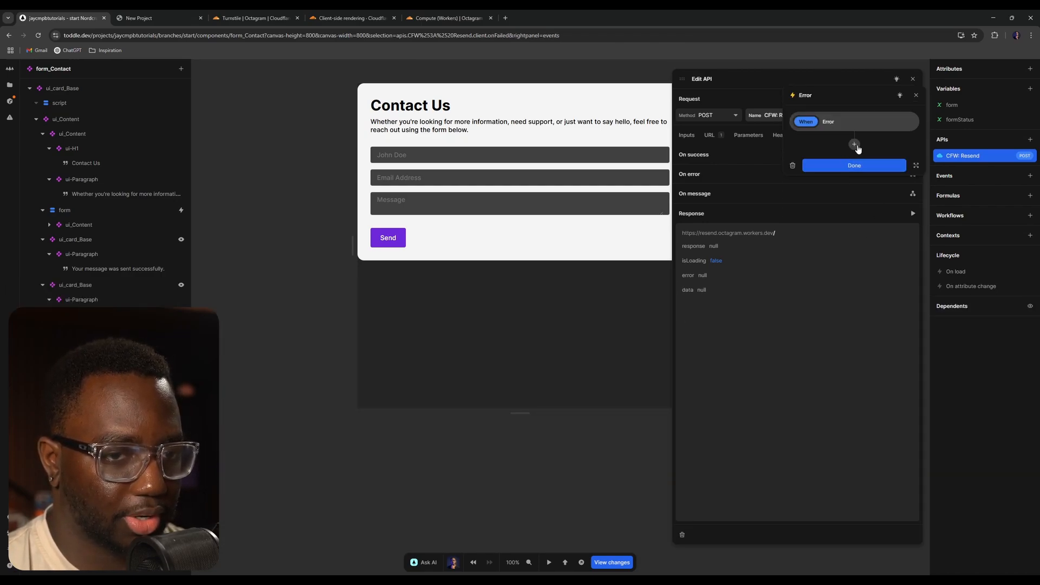
{"action": "left_click", "coordinate": [910, 183]}
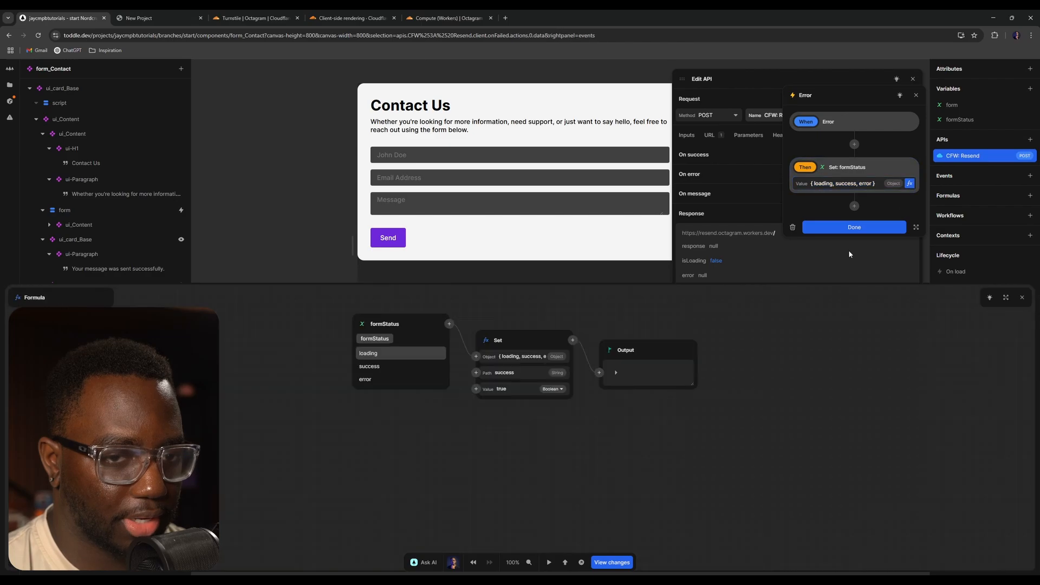
{"action": "double_click", "coordinate": [528, 368]}
{"action": "type", "text": "error"}
{"action": "left_click", "coordinate": [678, 409]}
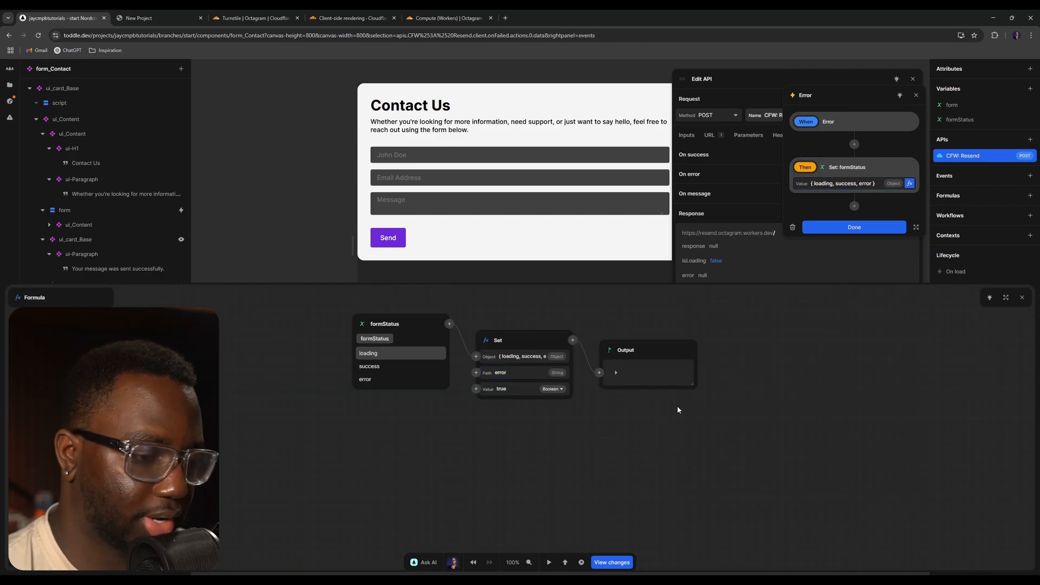
{"action": "left_click", "coordinate": [866, 228]}
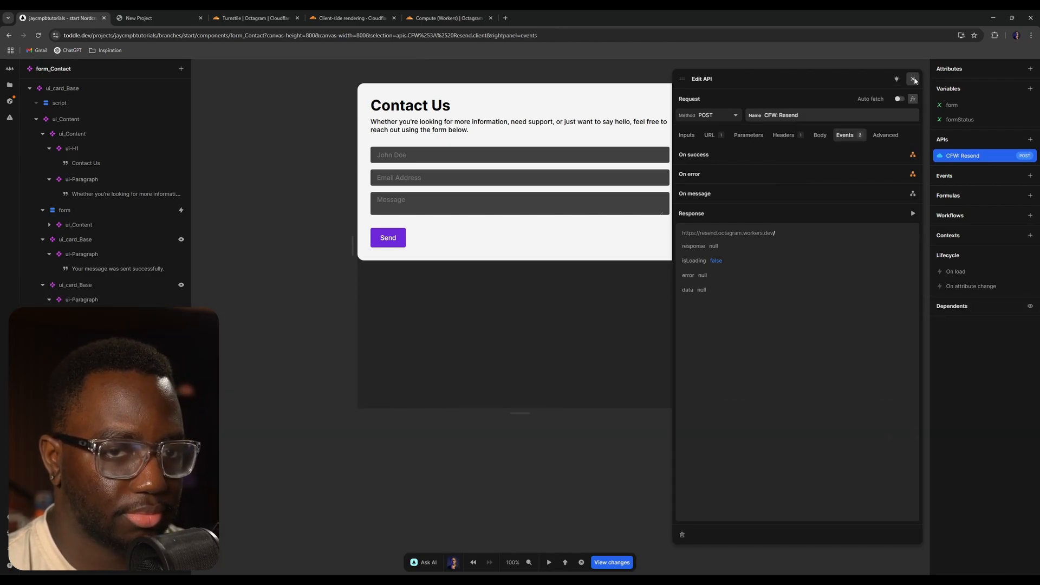
{"action": "left_click", "coordinate": [914, 79]}
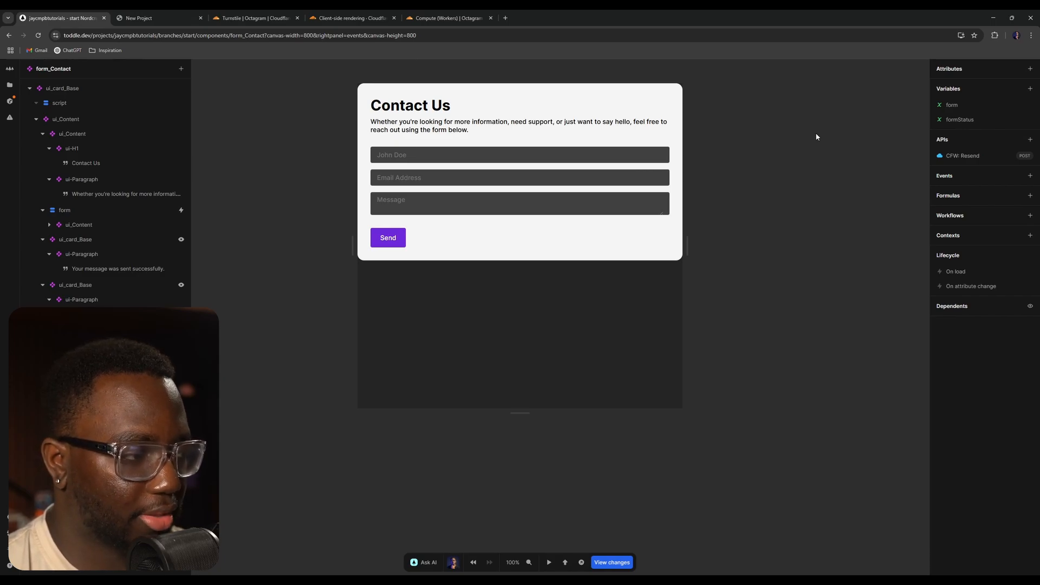
- Reload the live site with the Network panel open and fill the contact form with name JC, an email address and message Hello, world!
{"action": "left_click", "coordinate": [157, 17]}
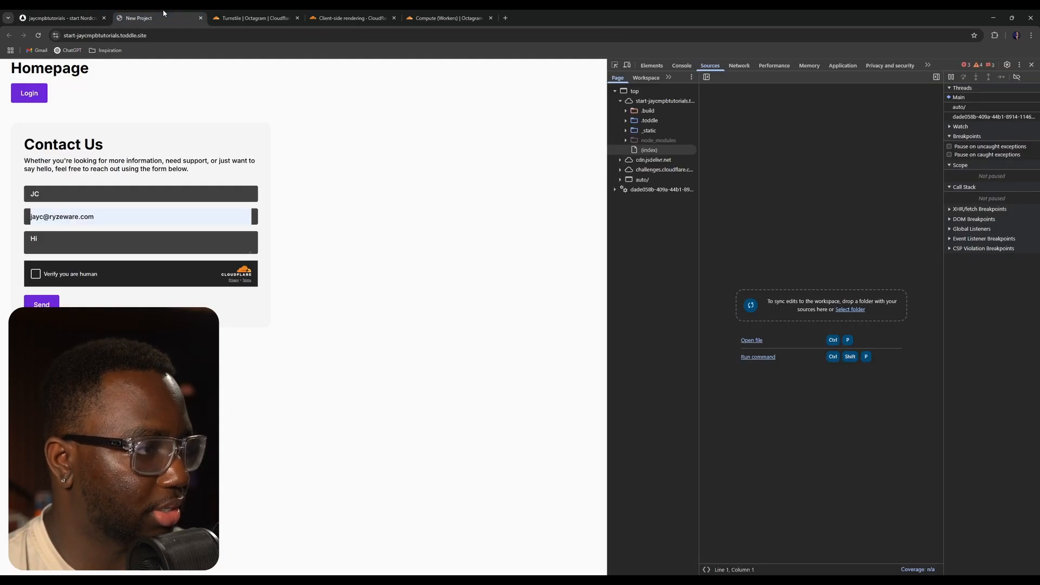
{"action": "left_click", "coordinate": [37, 35]}
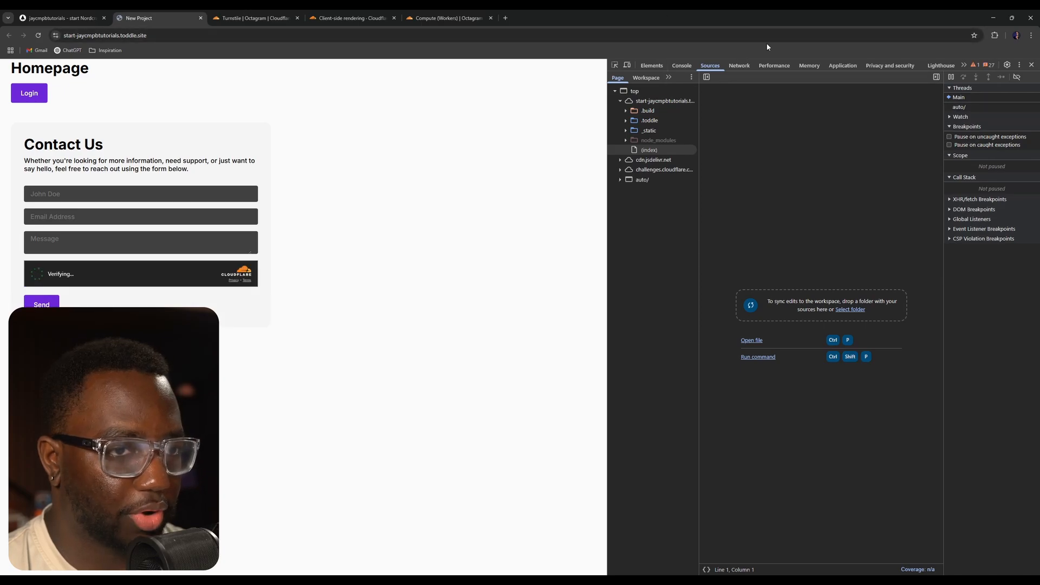
{"action": "left_click", "coordinate": [741, 66]}
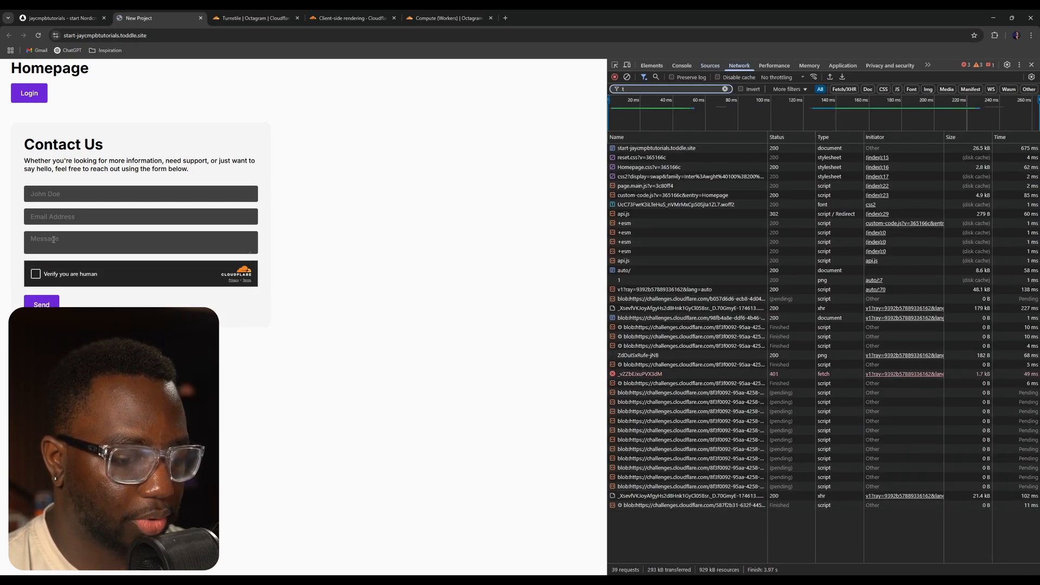
{"action": "left_click", "coordinate": [132, 190]}
{"action": "type", "text": "JC"}
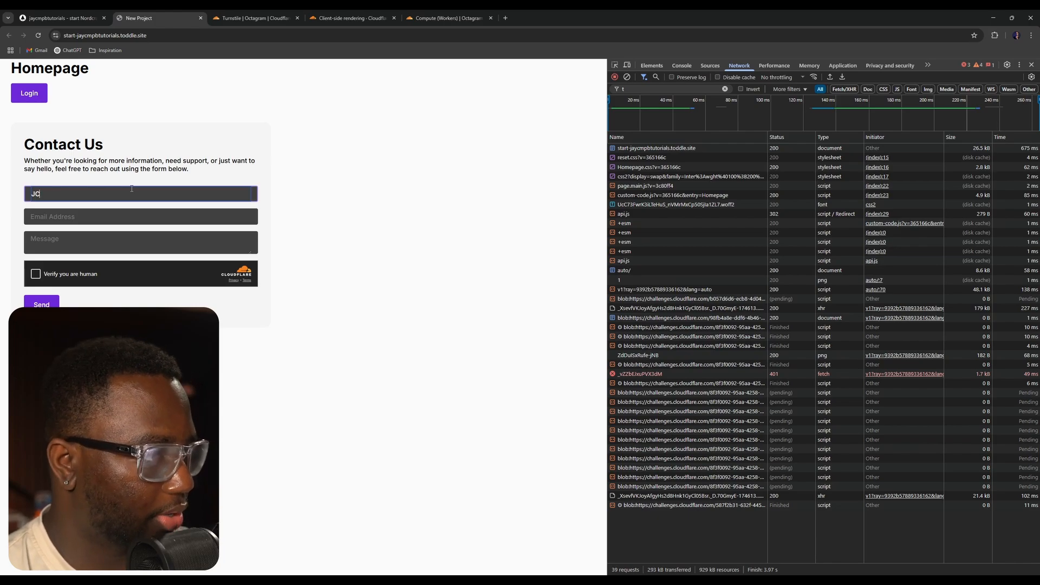
{"action": "key", "text": "Tab"}
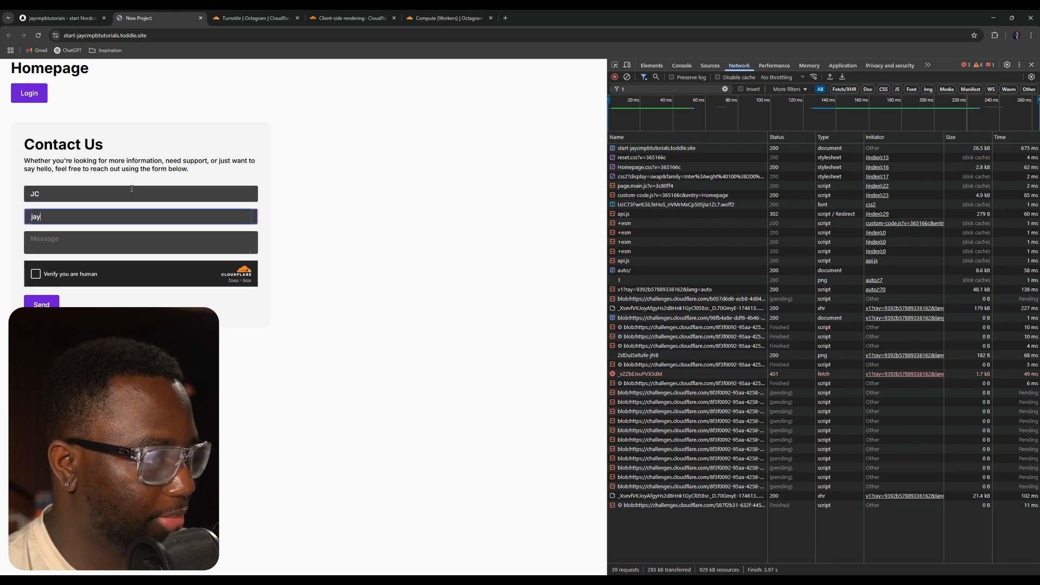
{"action": "key", "text": "Tab"}
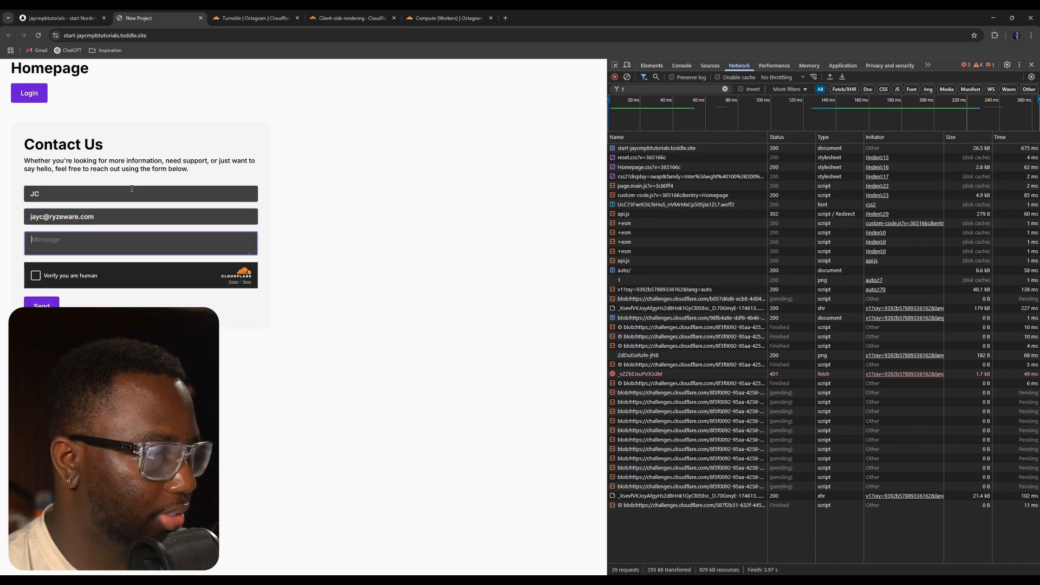
{"action": "type", "text": "Hello, world!"}
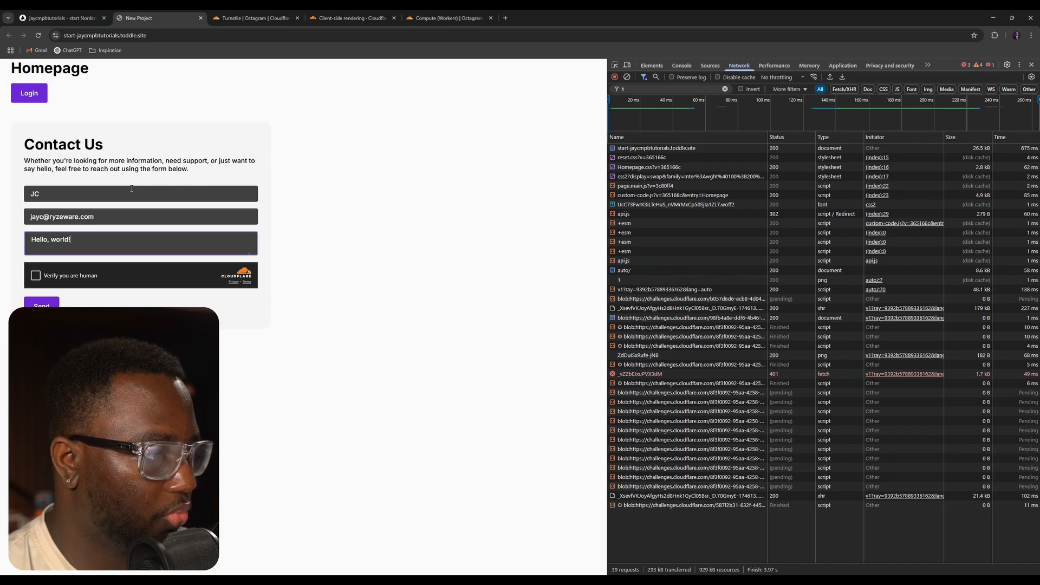
- Pass the Turnstile check, clear the network log, submit the form and inspect the Resend request's response
{"action": "left_click", "coordinate": [413, 143]}
{"action": "left_click", "coordinate": [36, 274]}
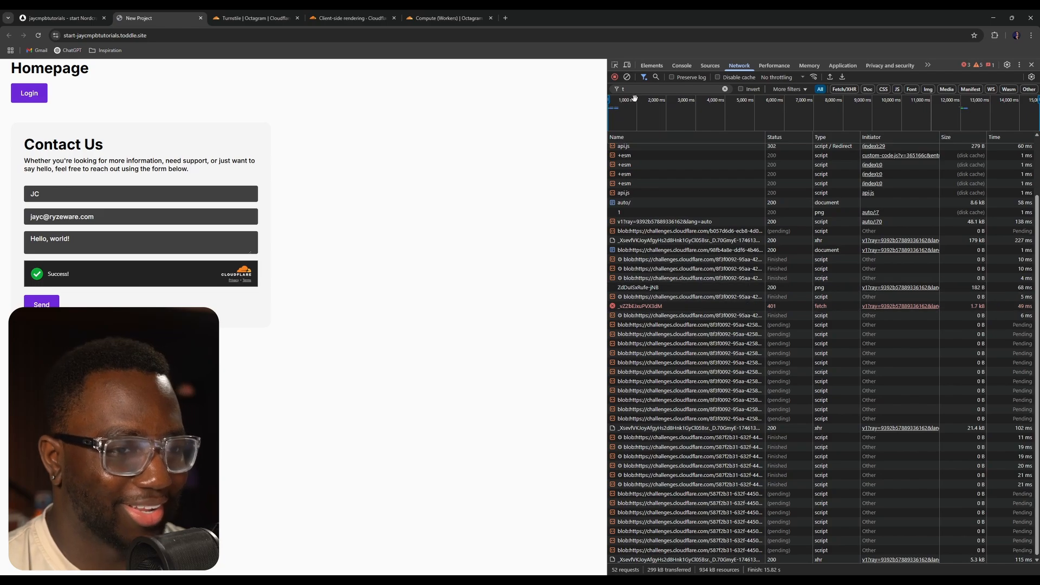
{"action": "left_click", "coordinate": [627, 77]}
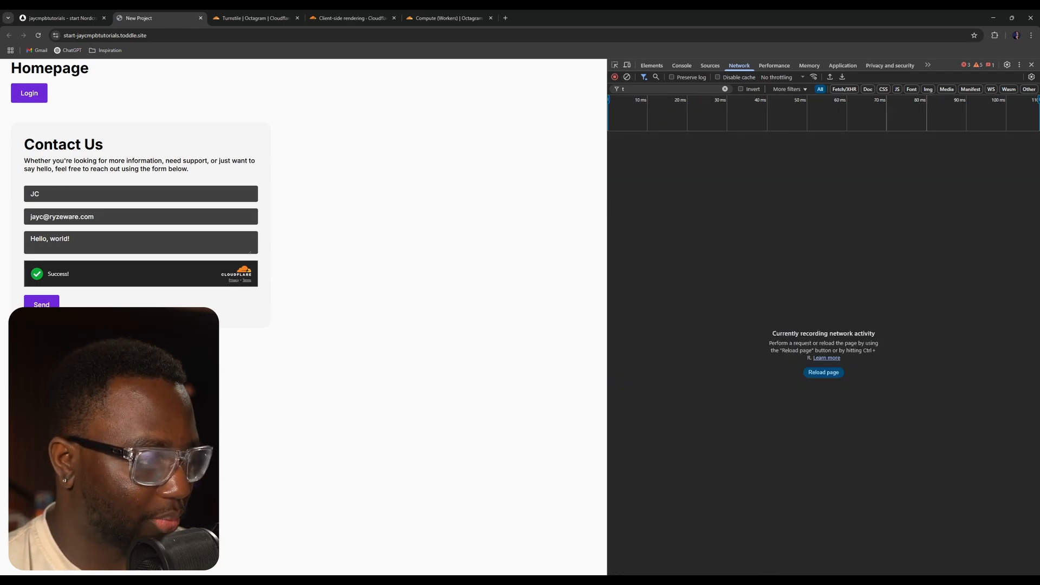
{"action": "left_click", "coordinate": [42, 309]}
{"action": "left_click", "coordinate": [647, 148]}
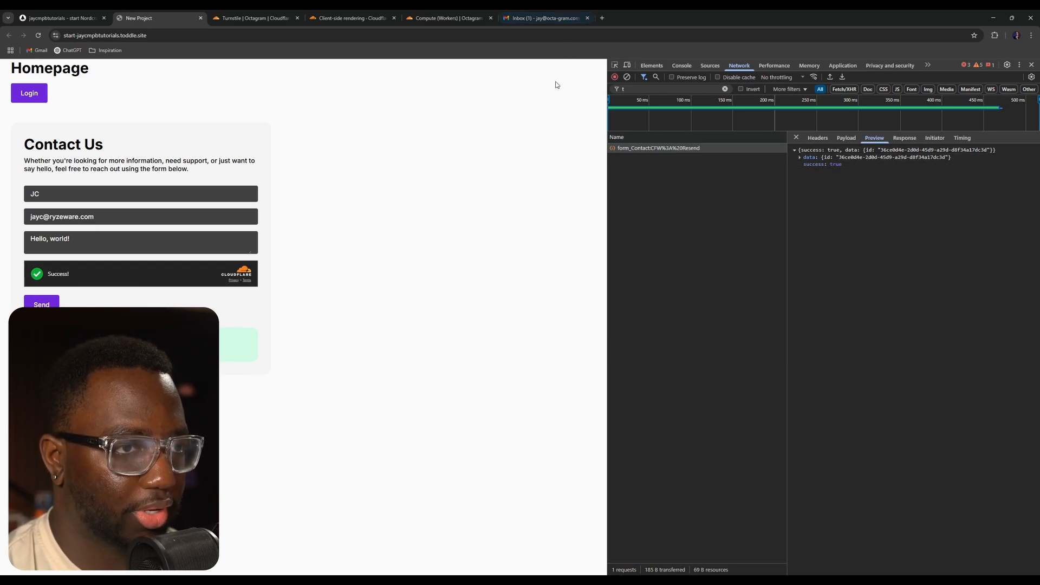
- Open the newest New Form Submission email in the inbox tab, then close that tab
{"action": "left_click", "coordinate": [556, 18]}
{"action": "left_click", "coordinate": [309, 143]}
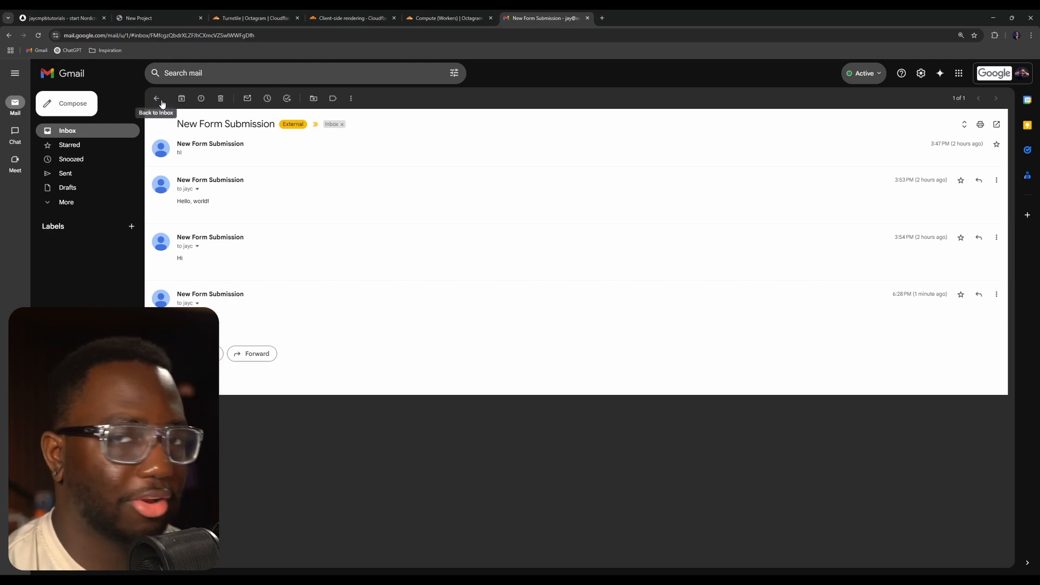
{"action": "key", "text": "ctrl+w"}
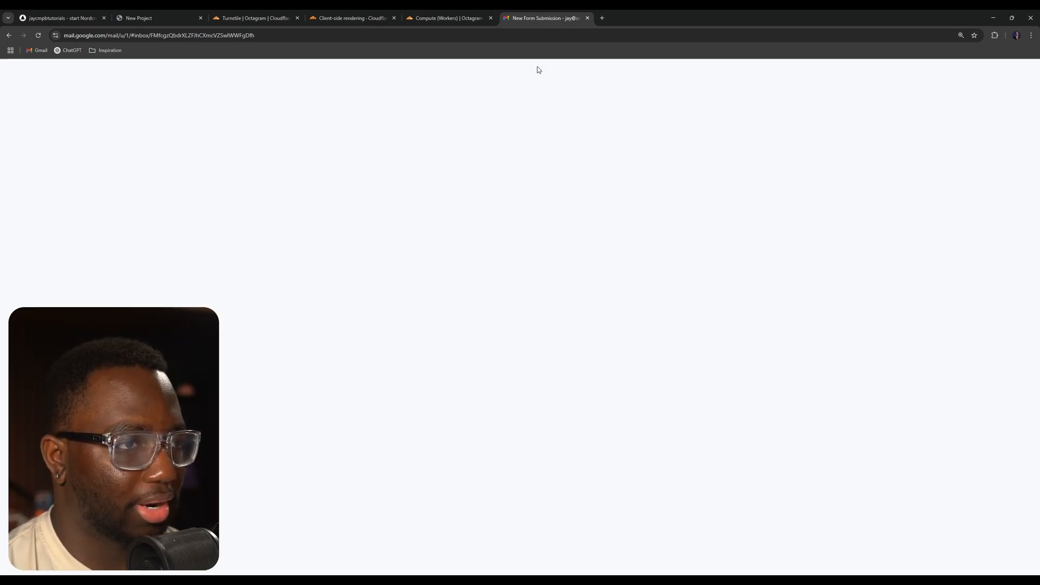